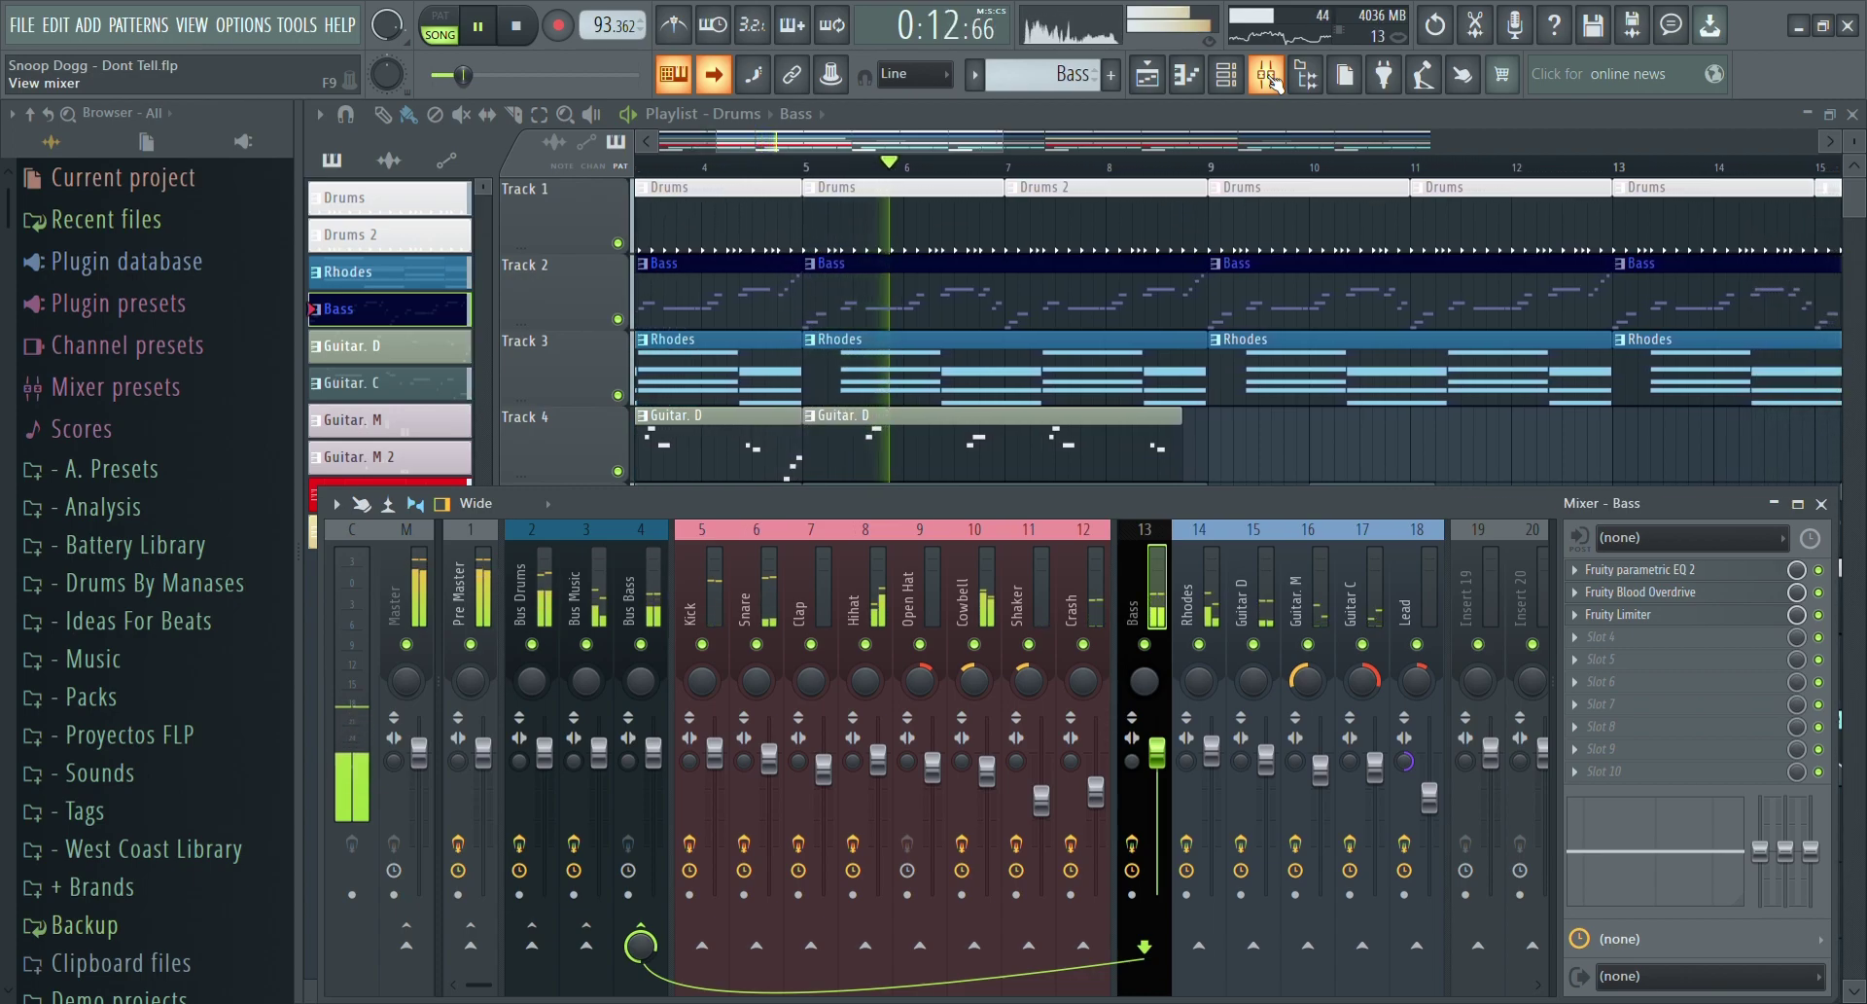
# Show the Bass notes in the piano roll and the tape settings of the Bass channel's Kontakt instrument during song playback.
pyautogui.click(1276, 84)
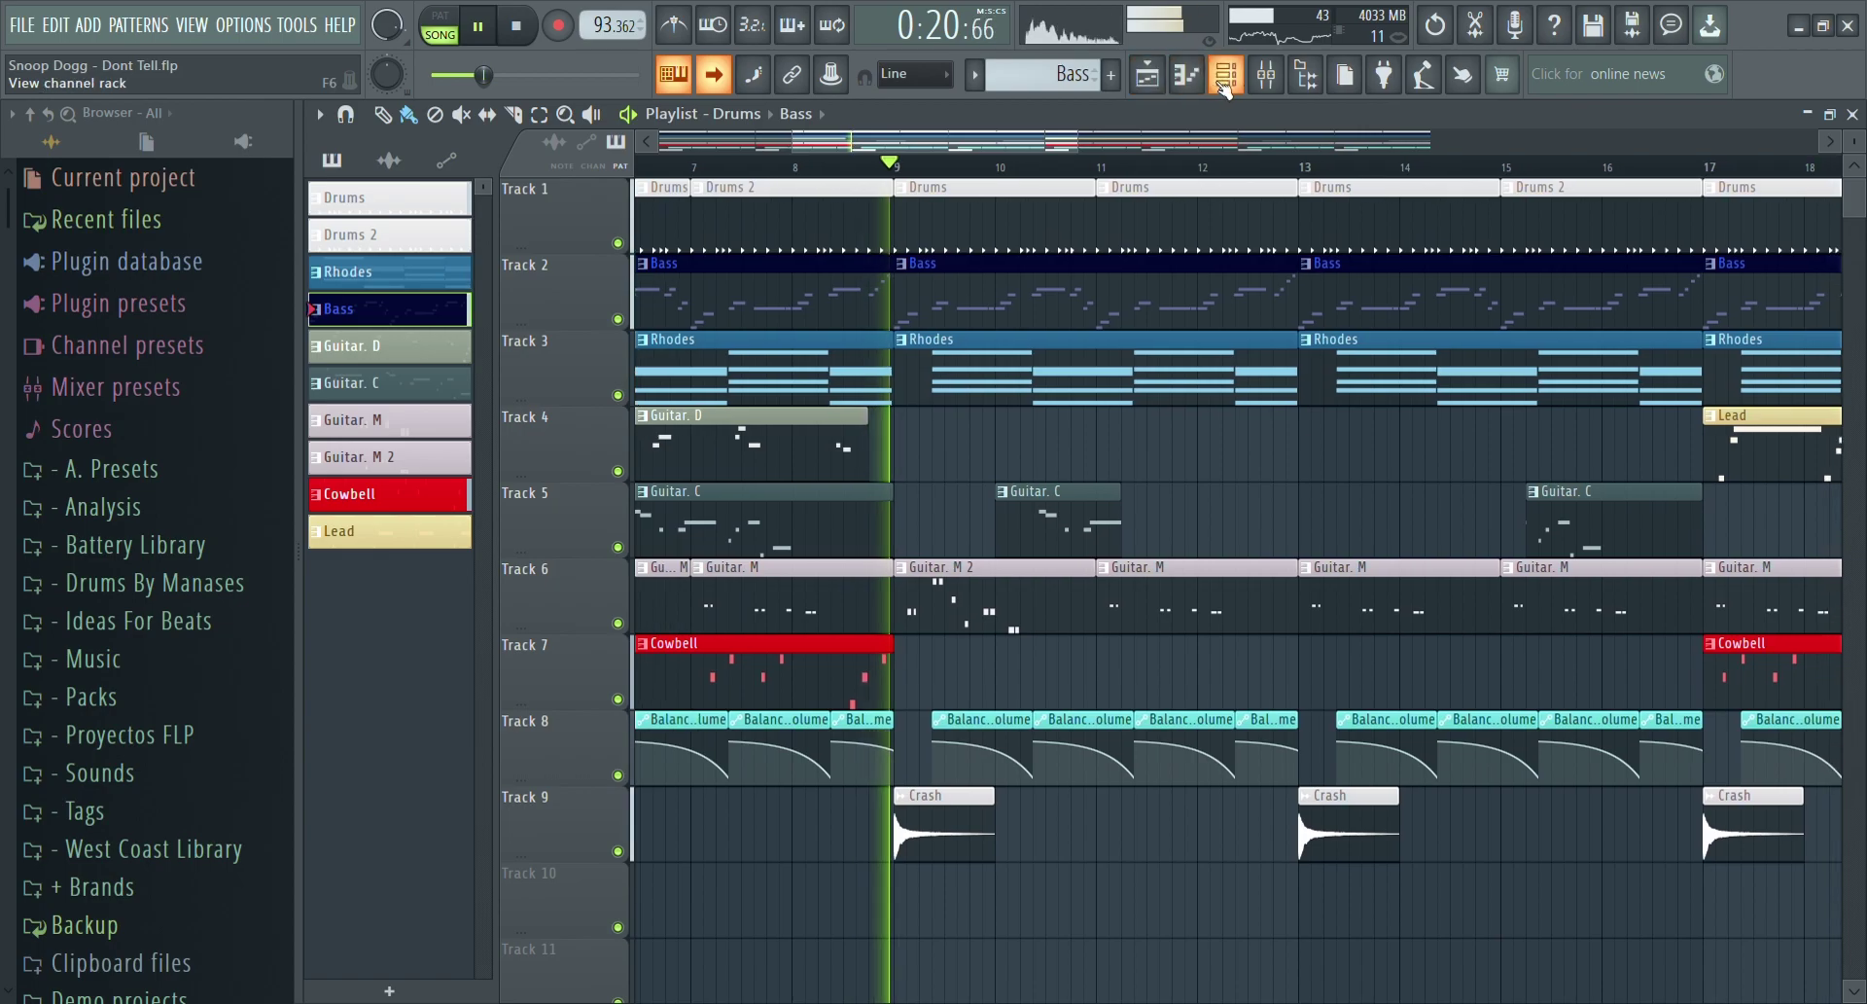
pyautogui.click(1187, 74)
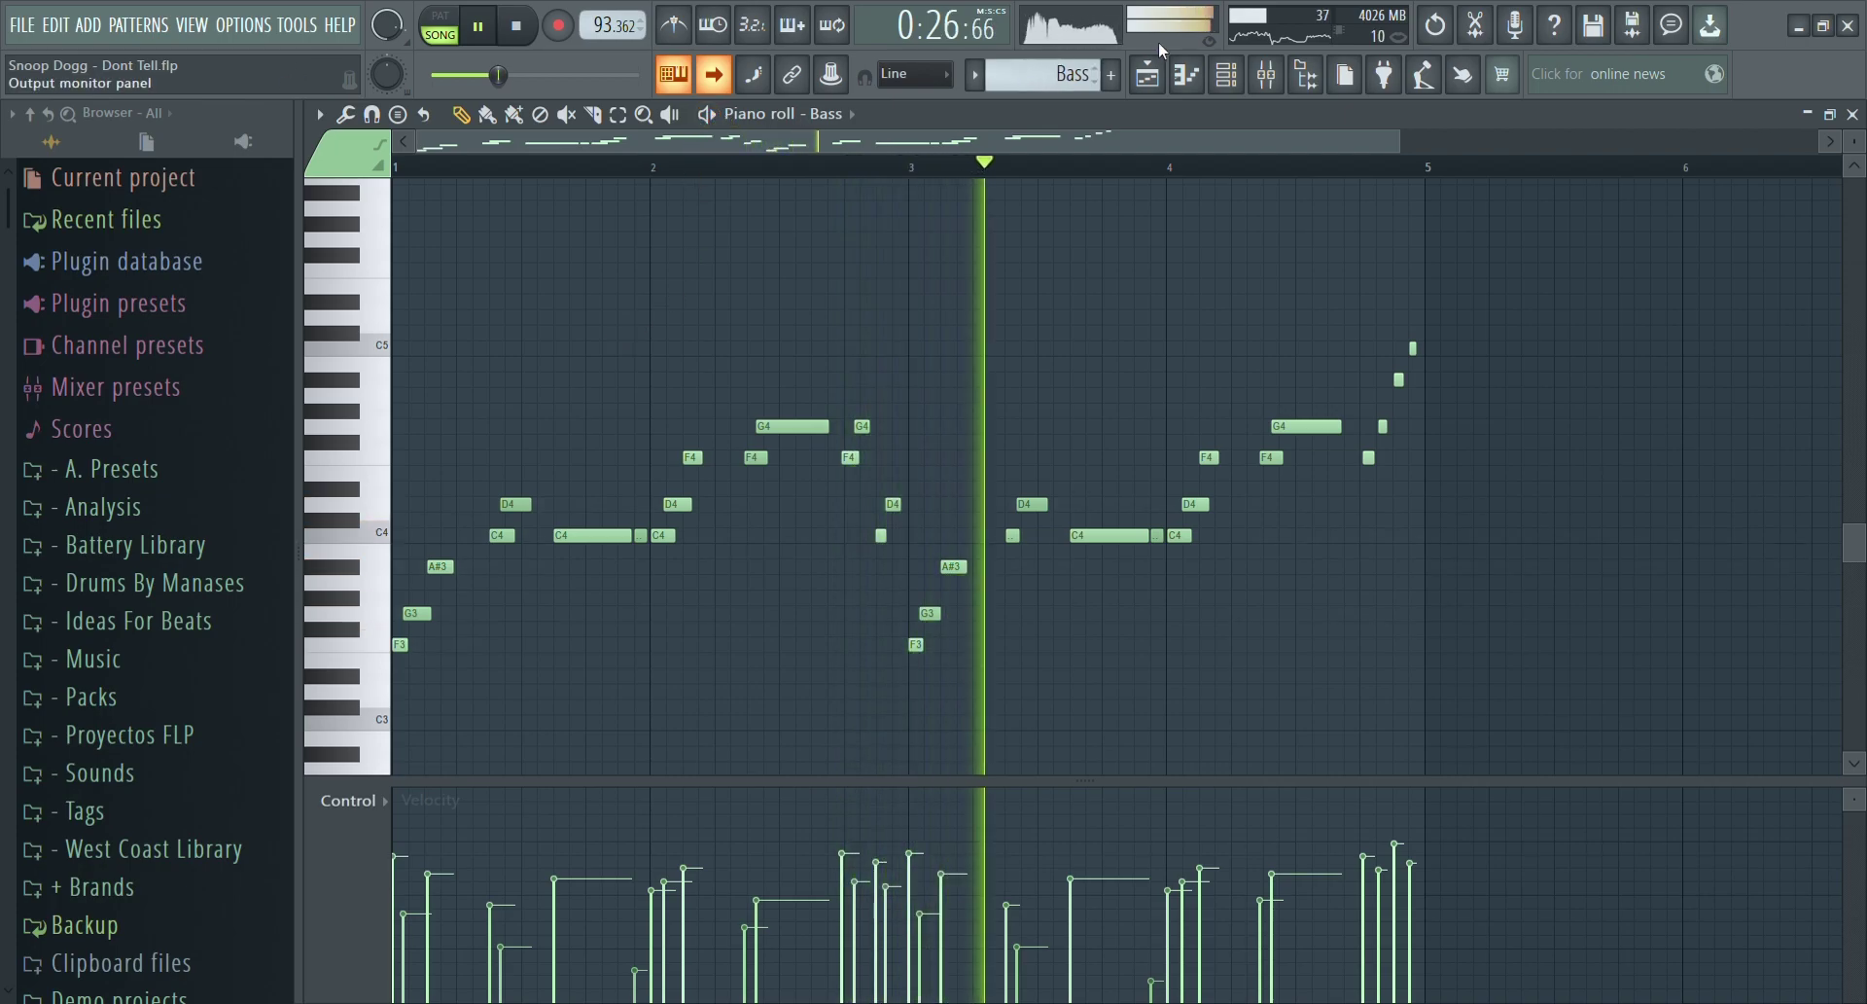
pyautogui.press('F6')
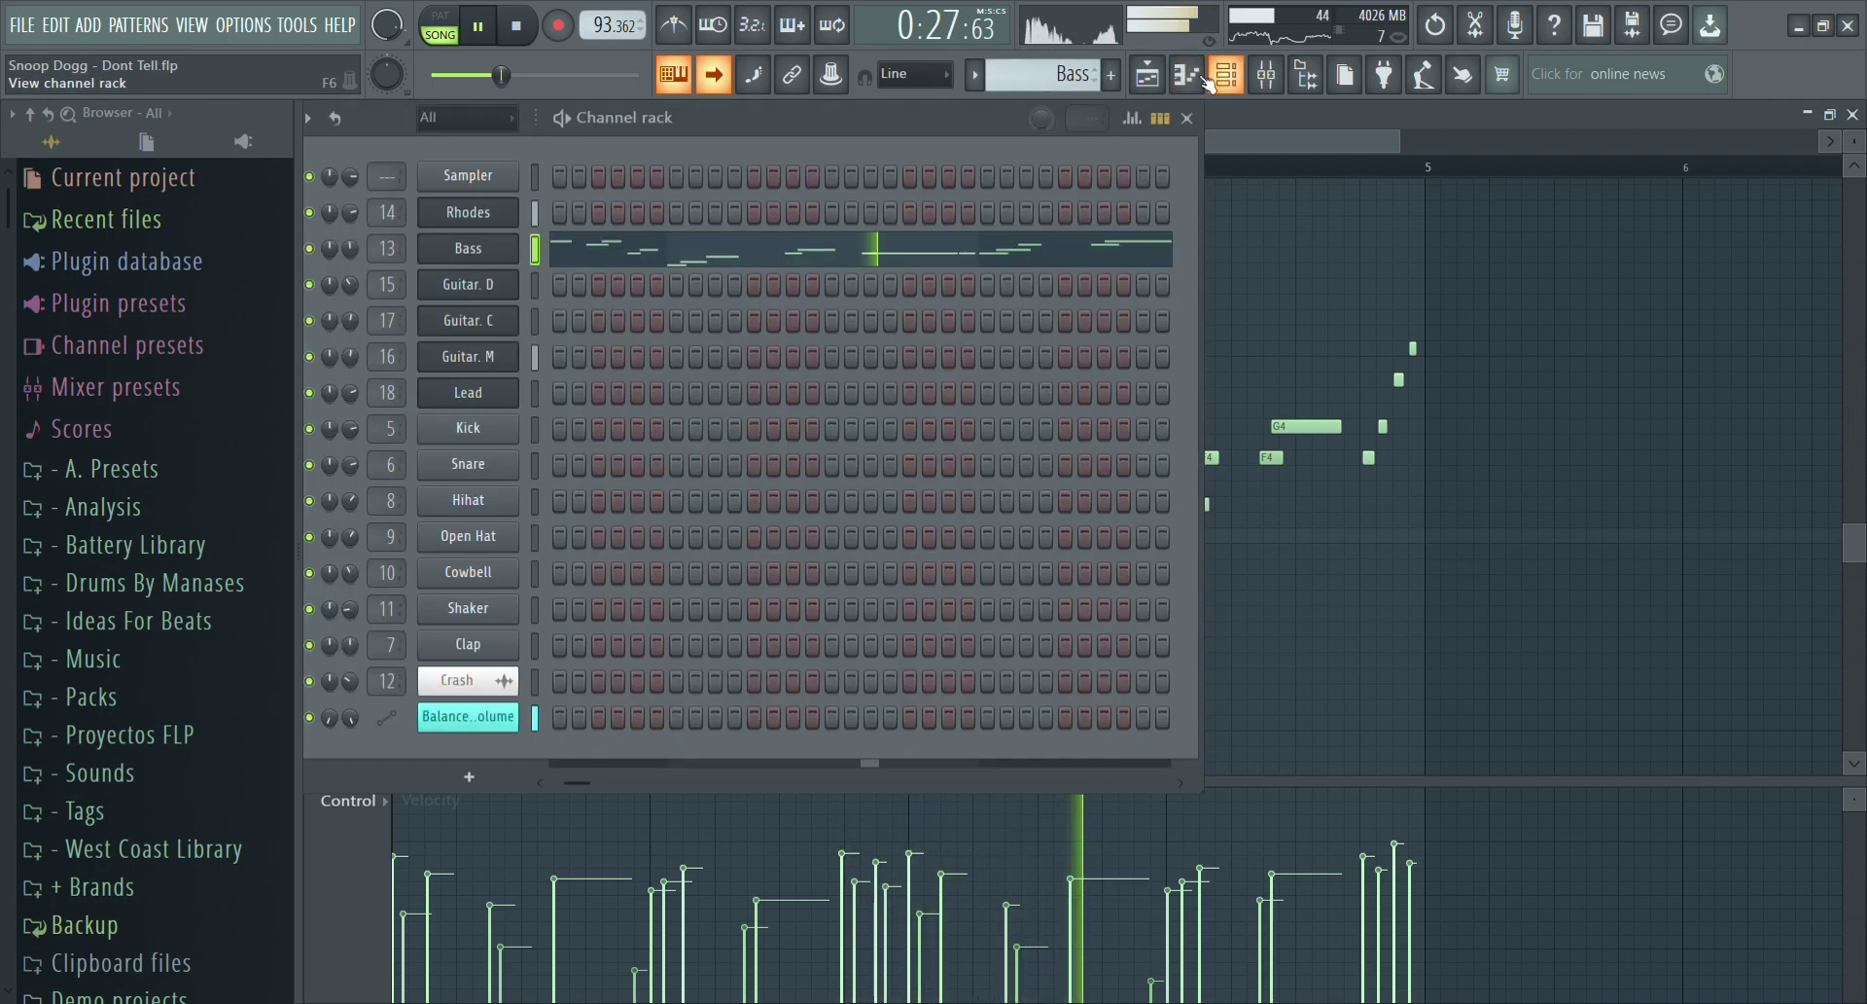
pyautogui.click(462, 249)
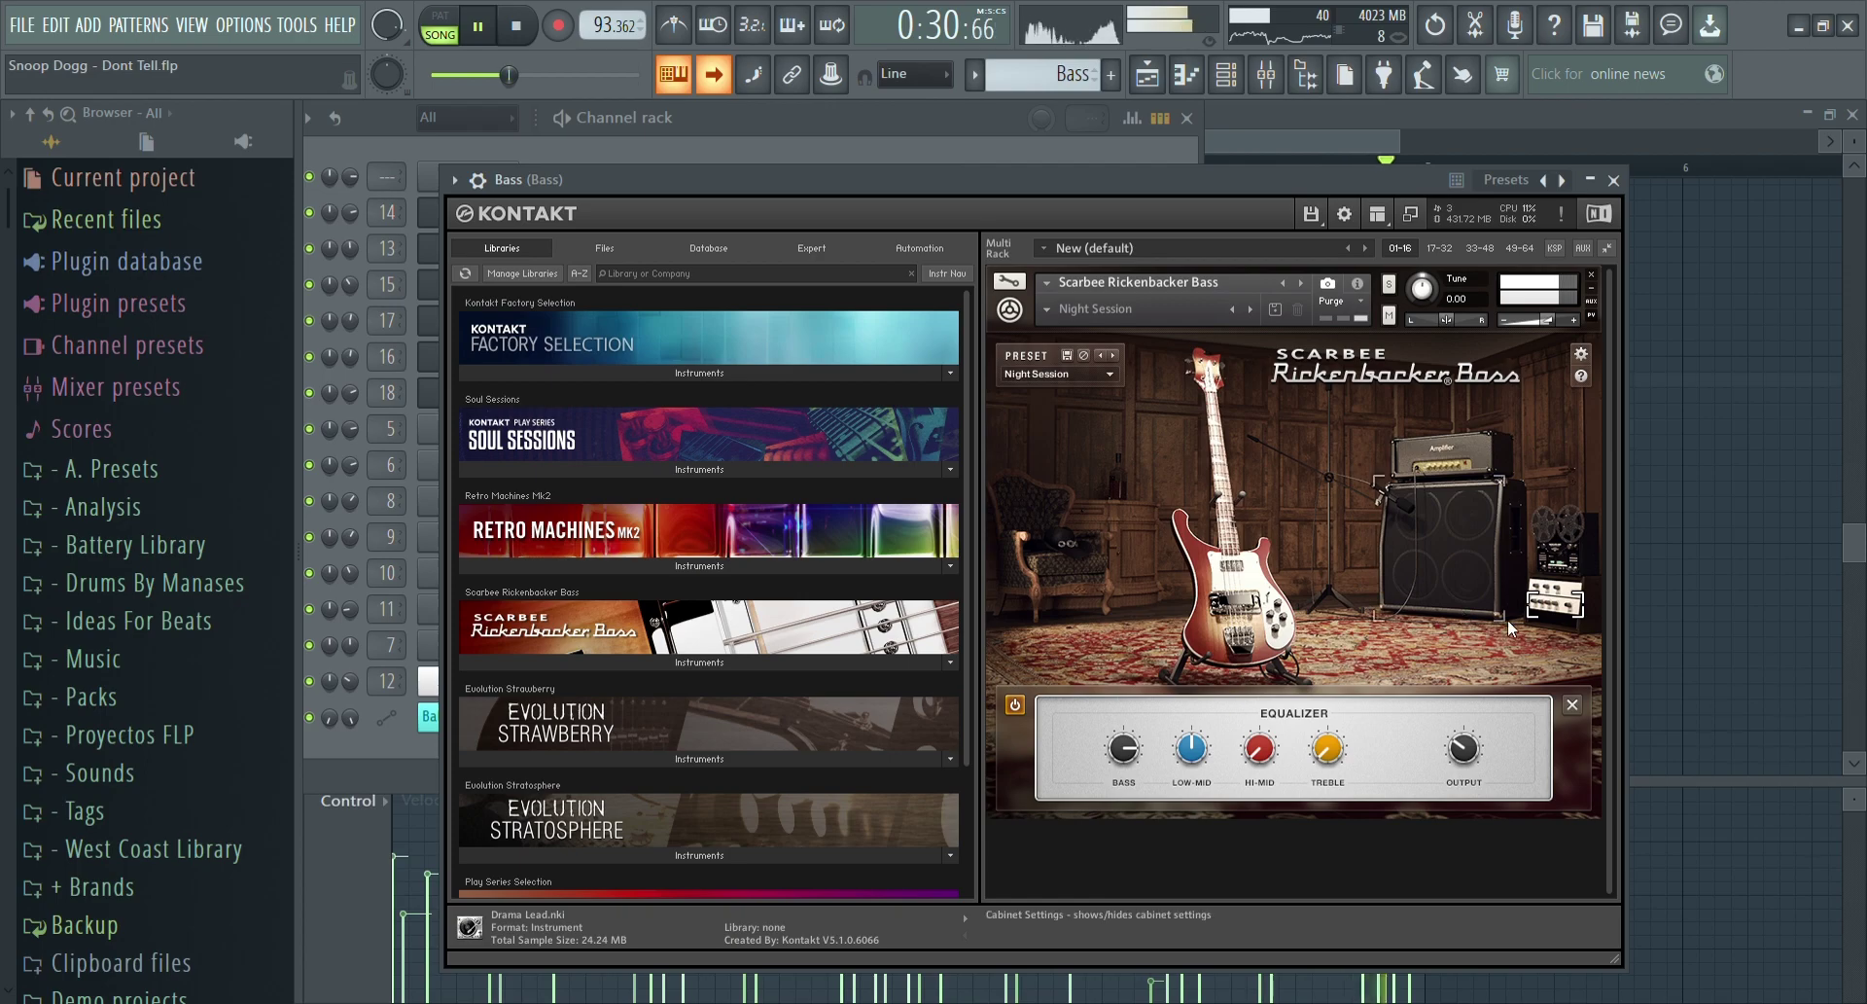
pyautogui.click(1567, 559)
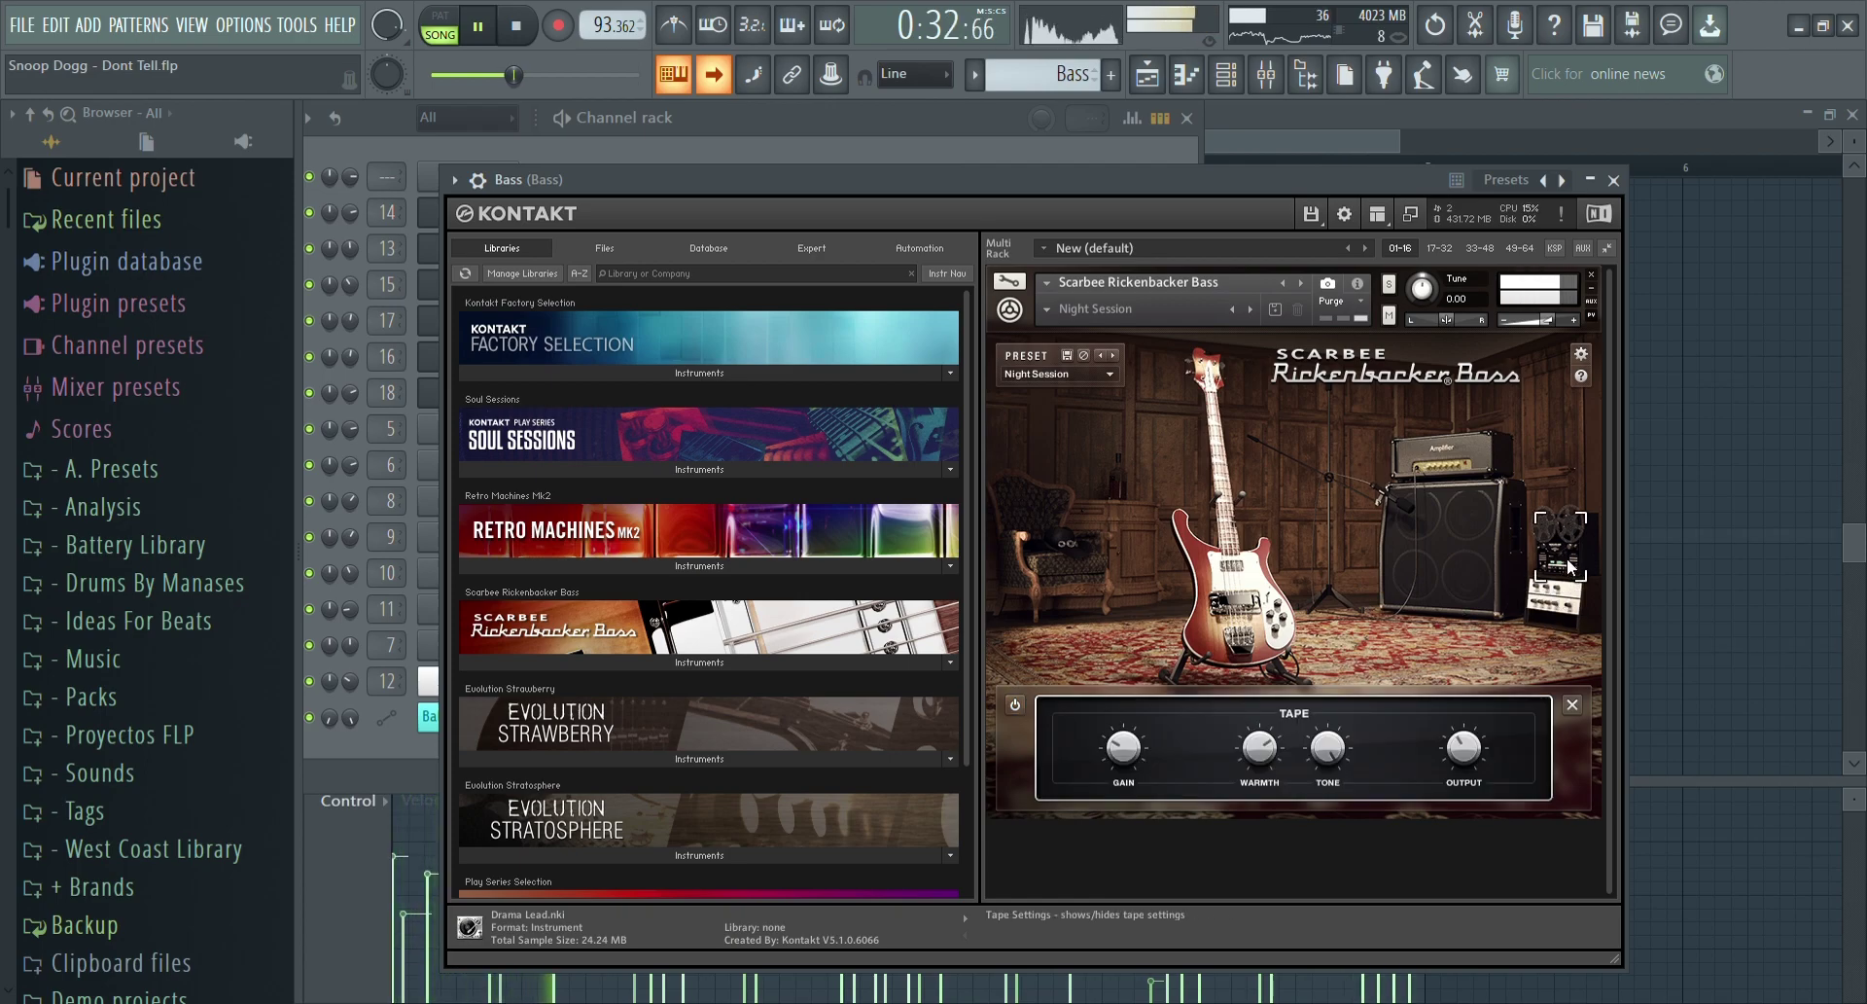
# Show the Rhodes clip's chords from the playlist and the Keyscape instrument on the Rhodes channel.
pyautogui.click(1166, 84)
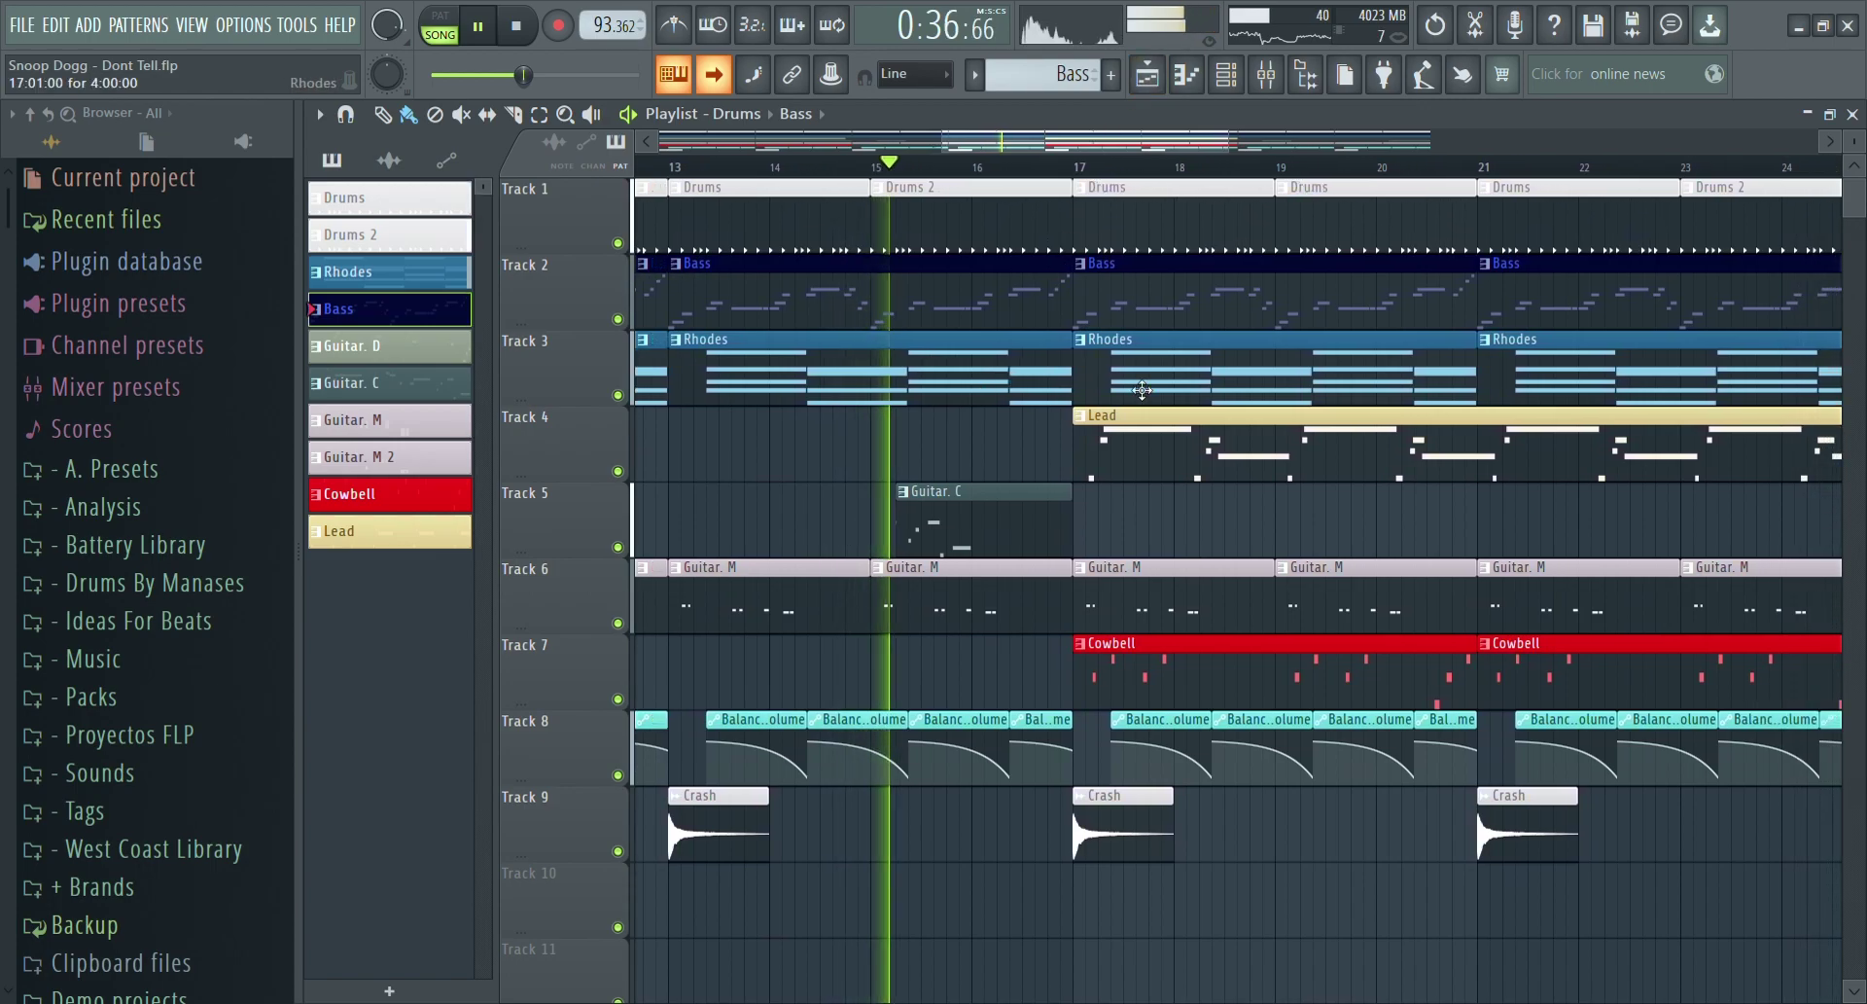
pyautogui.doubleClick(1138, 391)
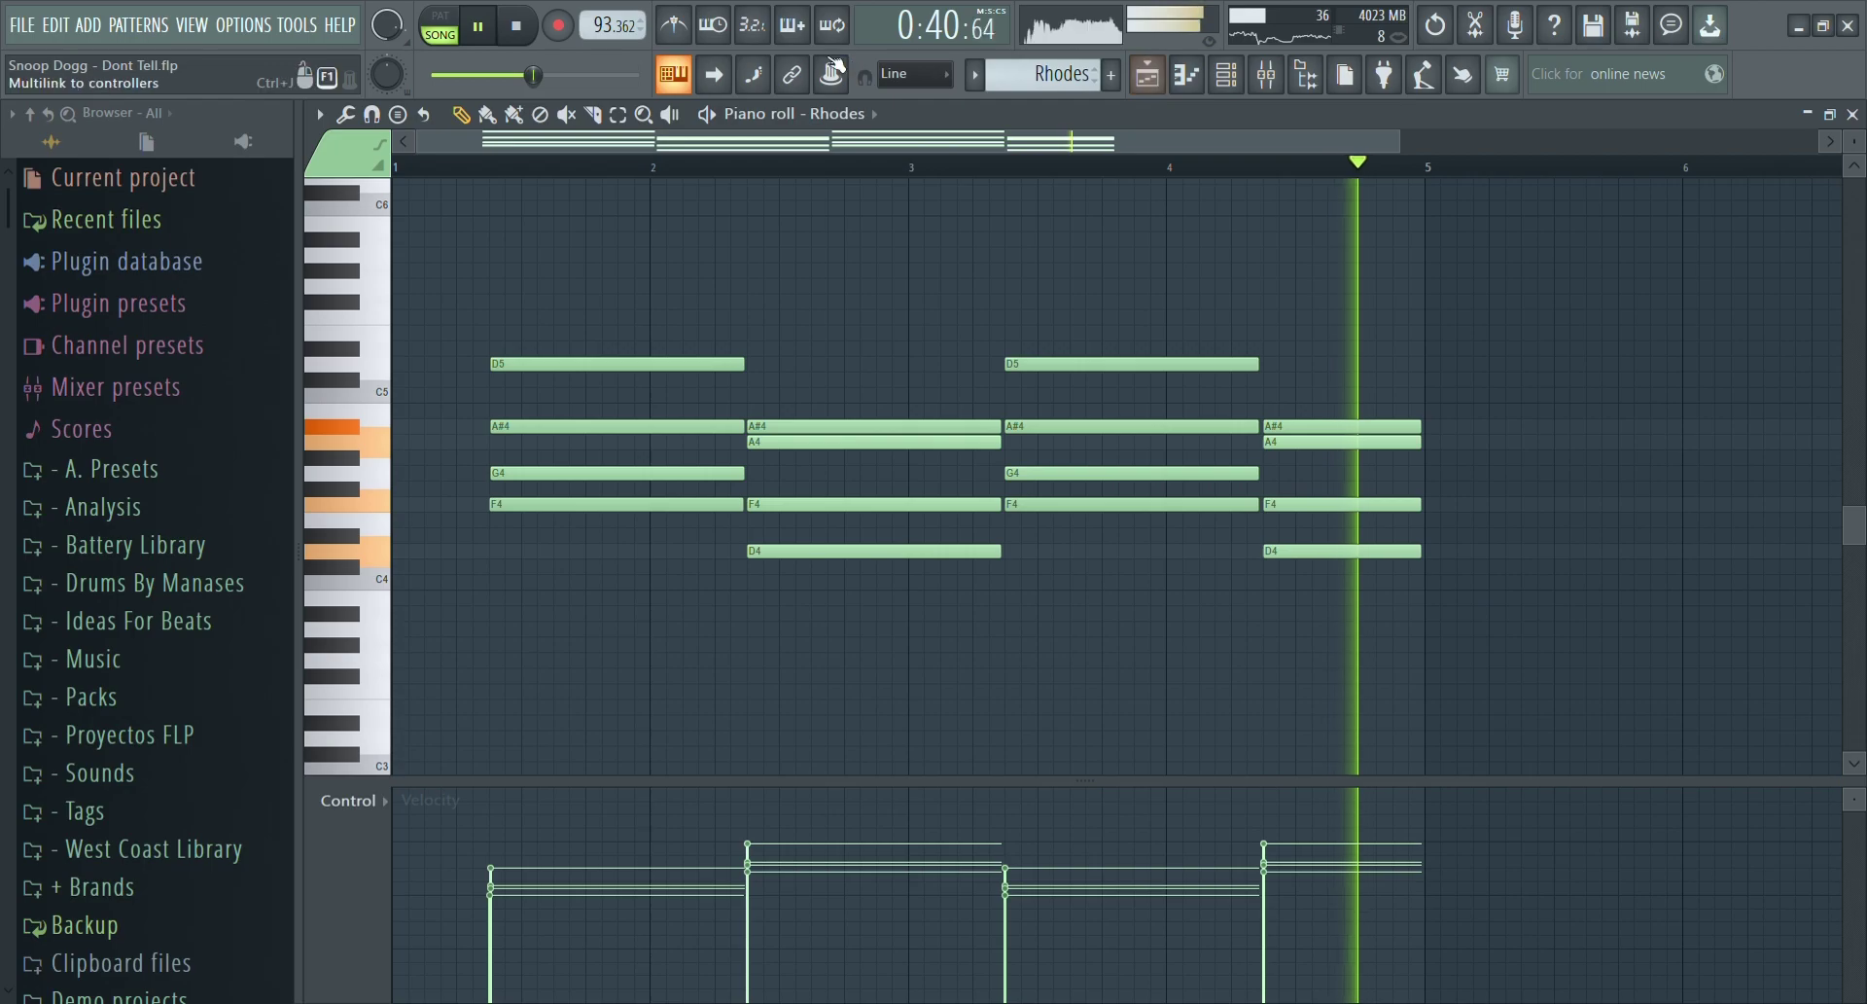
pyautogui.click(1226, 74)
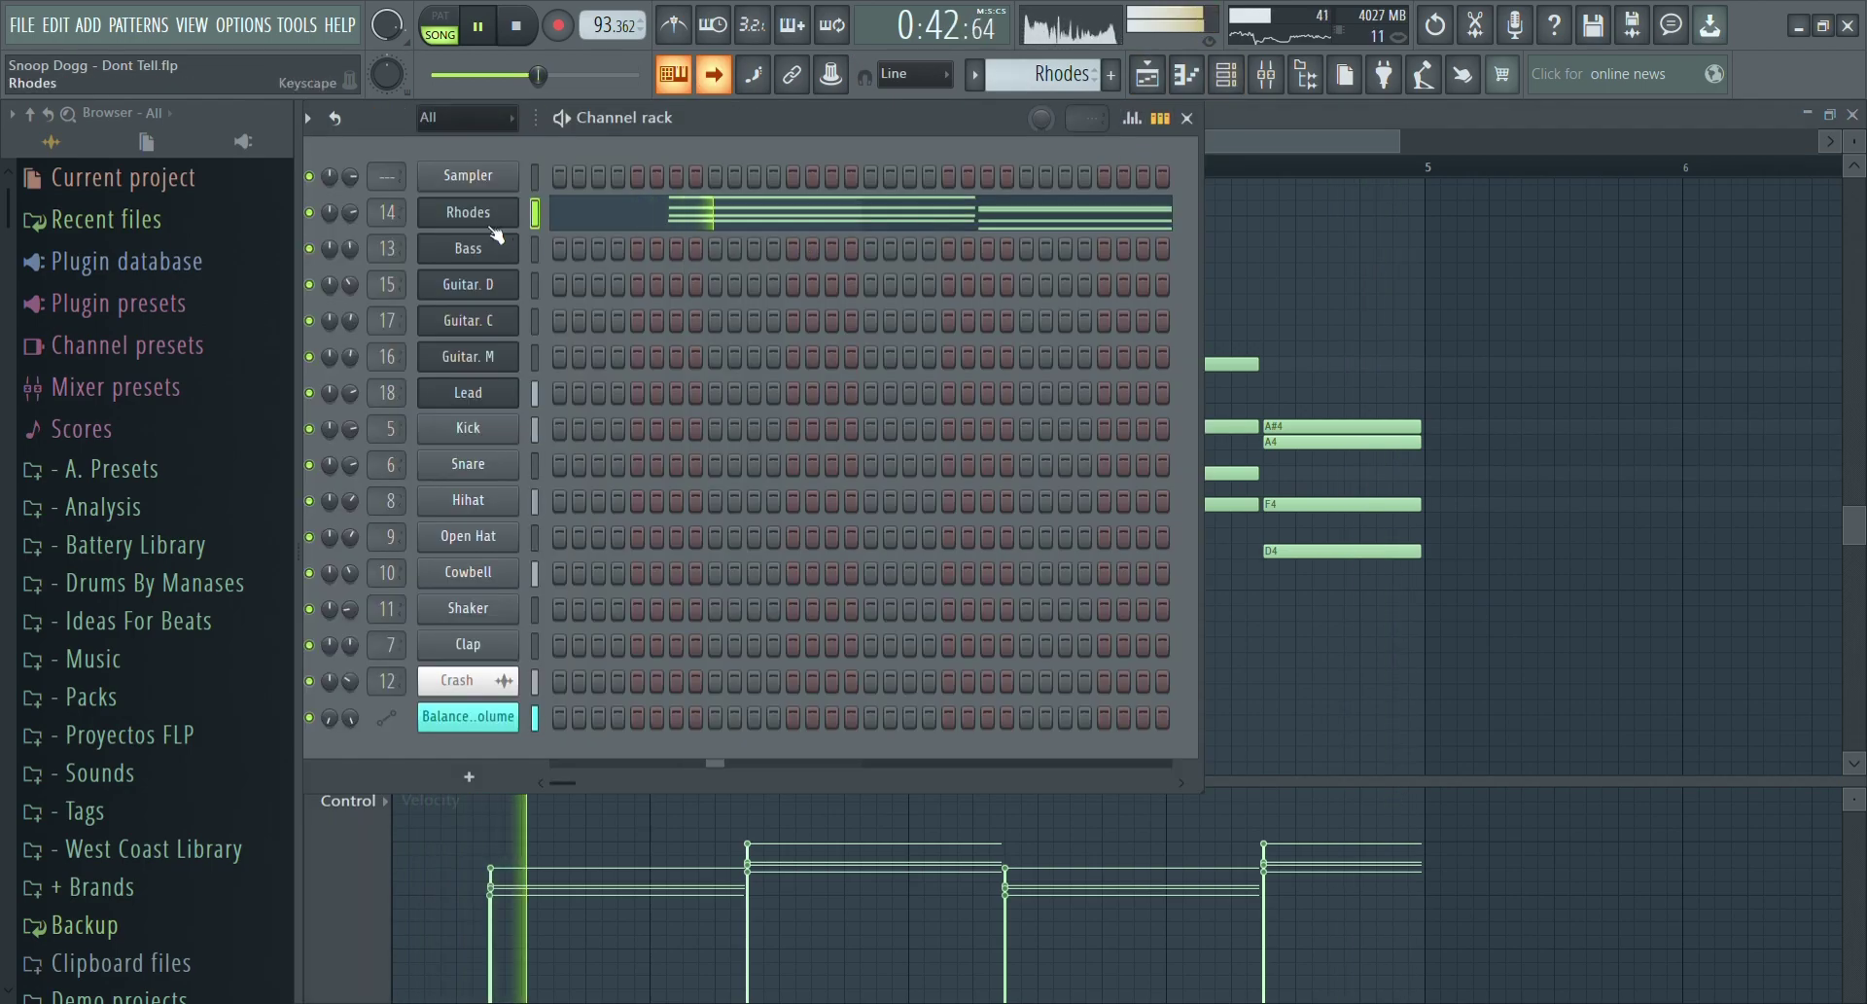
pyautogui.click(457, 220)
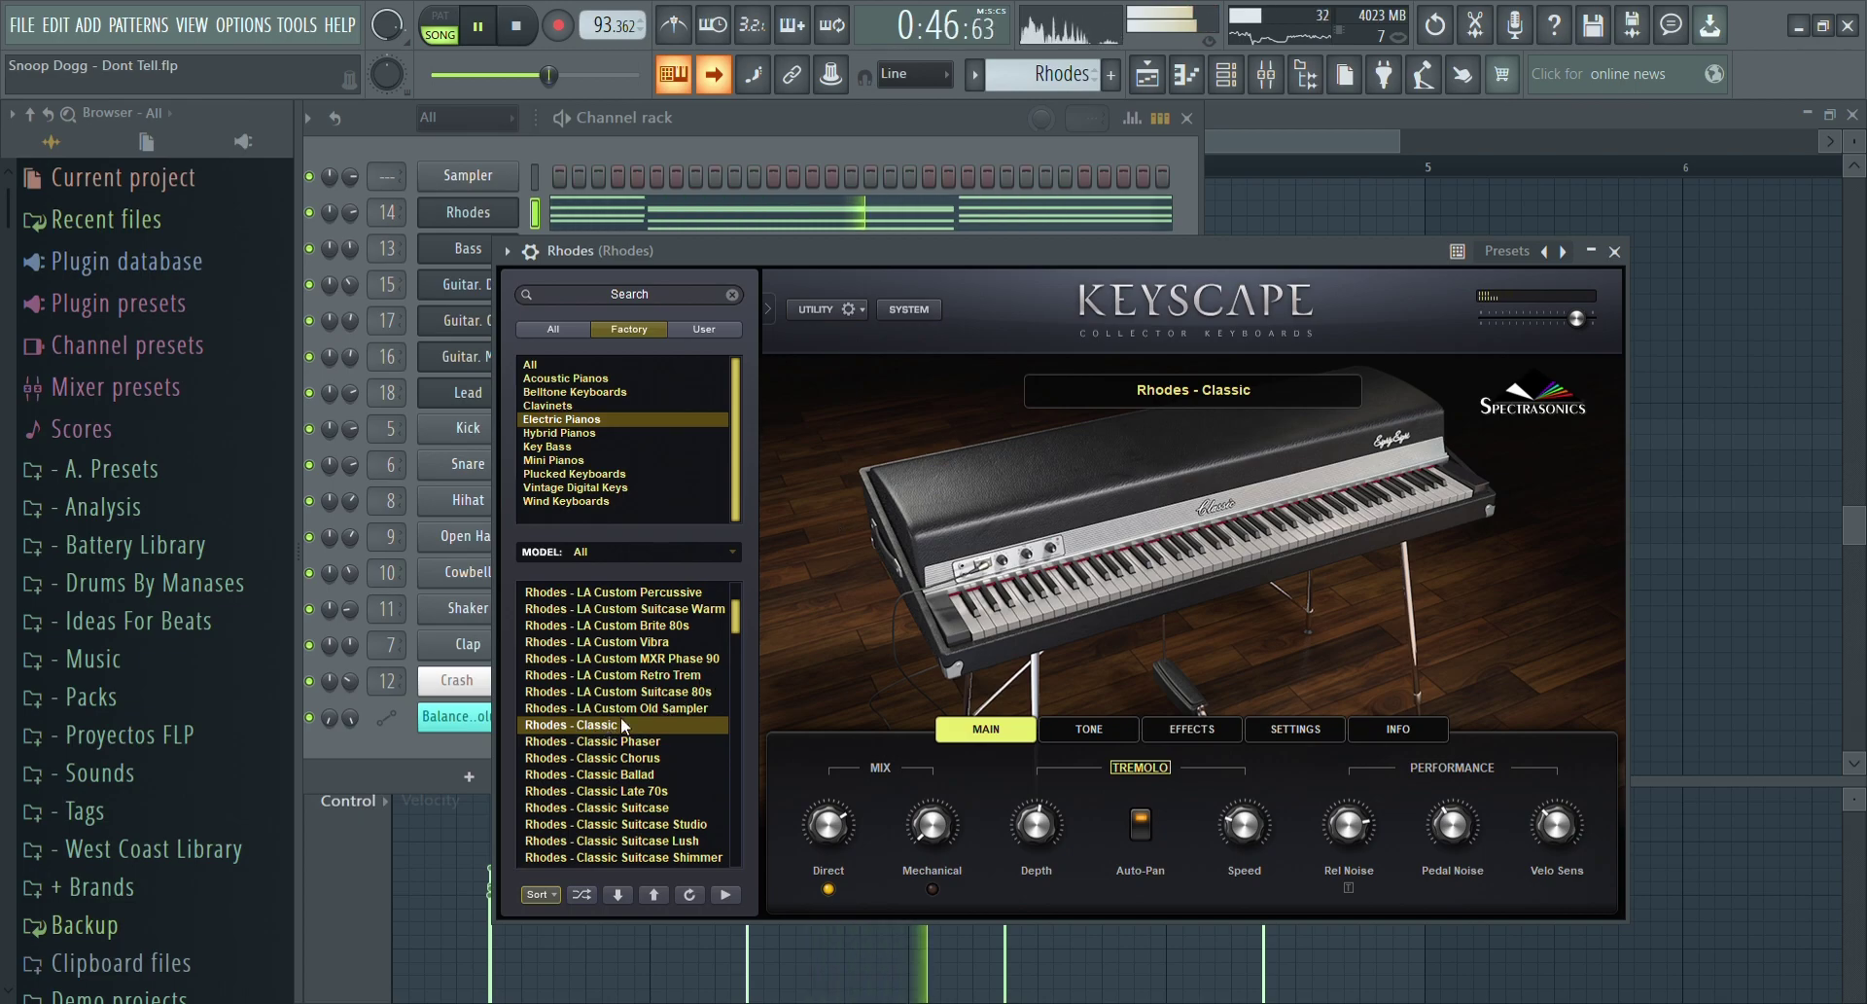
# Show the Guitar. M clip's notes from the playlist and the instrument on the Guitar. M channel.
pyautogui.click(1146, 79)
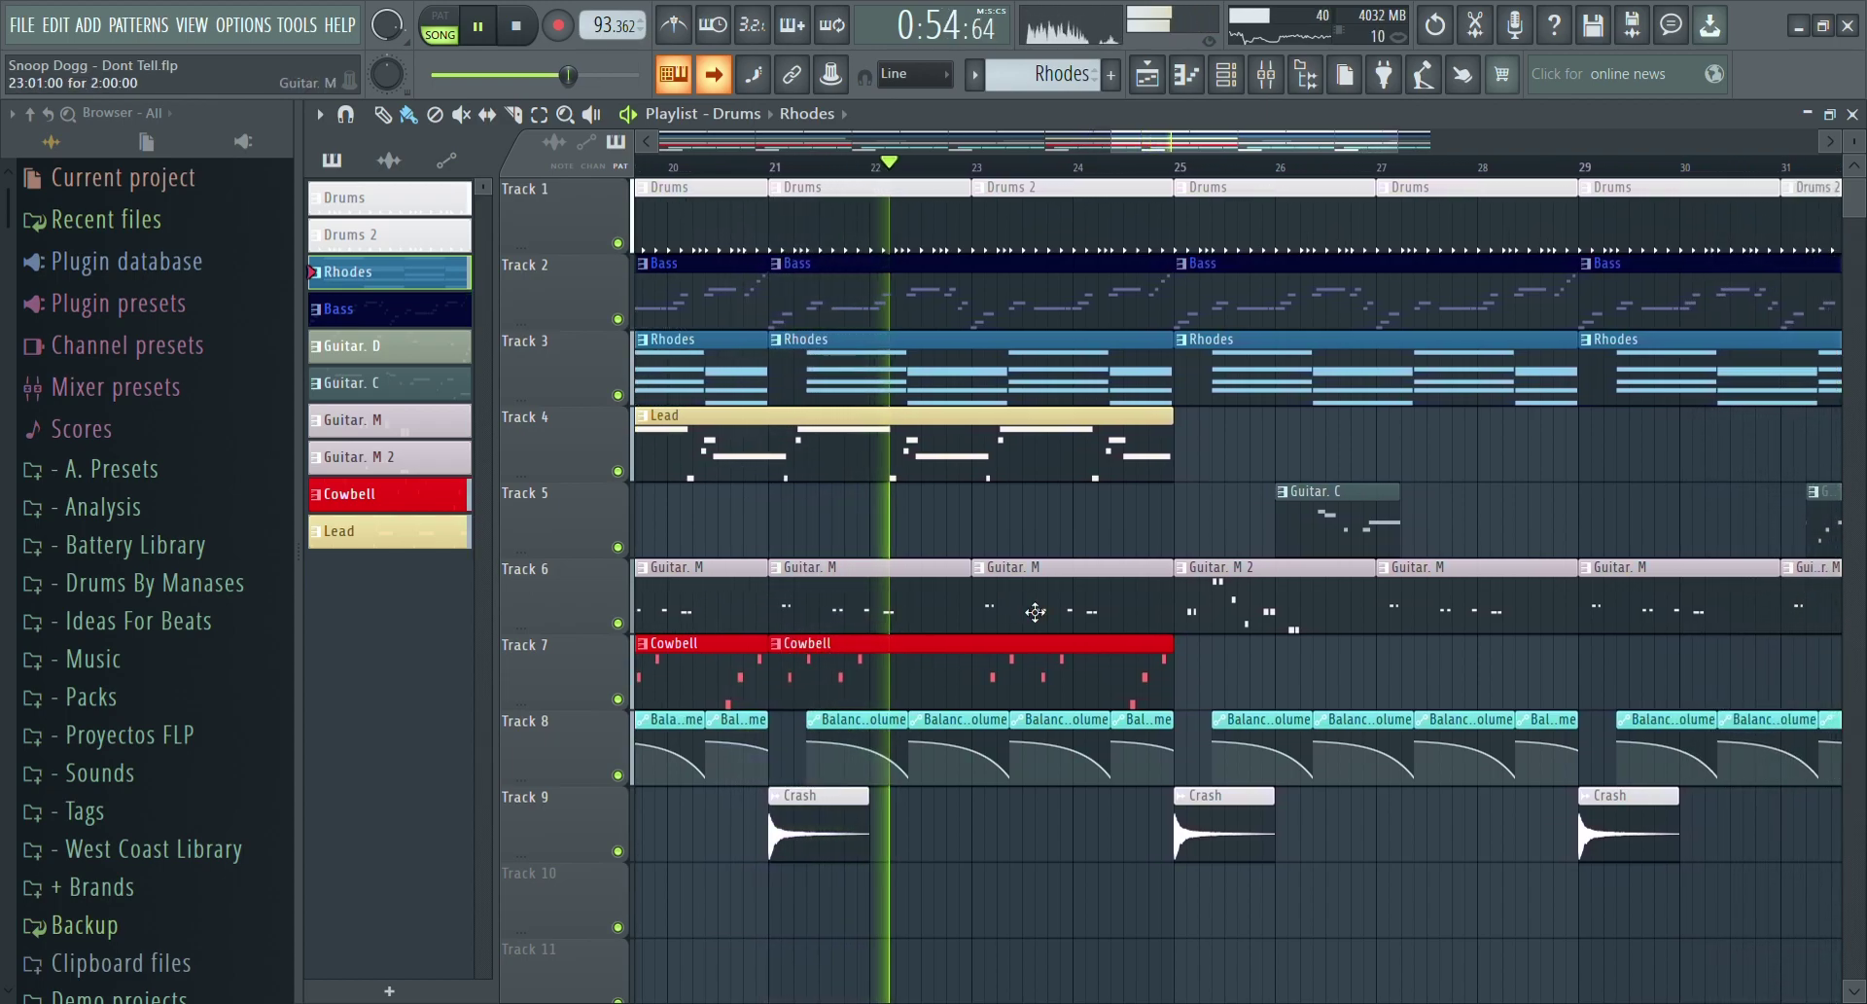
pyautogui.doubleClick(928, 612)
pyautogui.scroll(4, 500, 542)
pyautogui.scroll(2, 612, 296)
pyautogui.hscroll(-1, 569, 281)
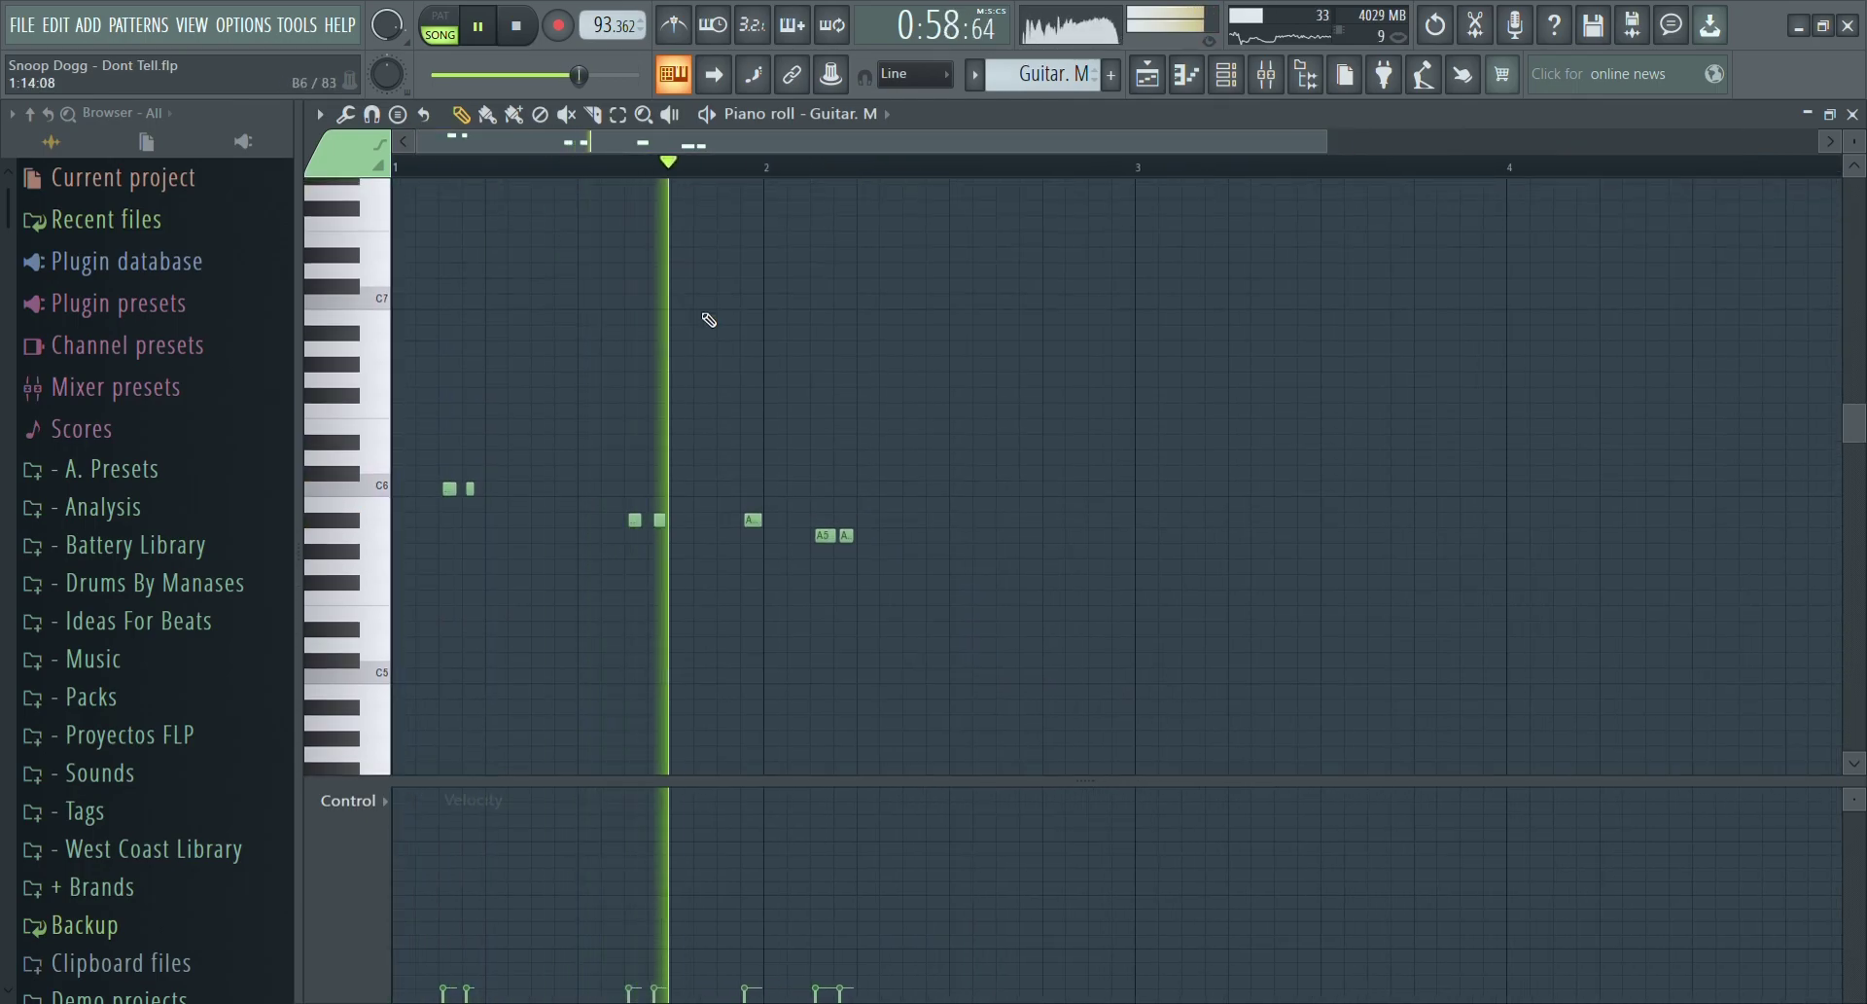
pyautogui.click(1227, 74)
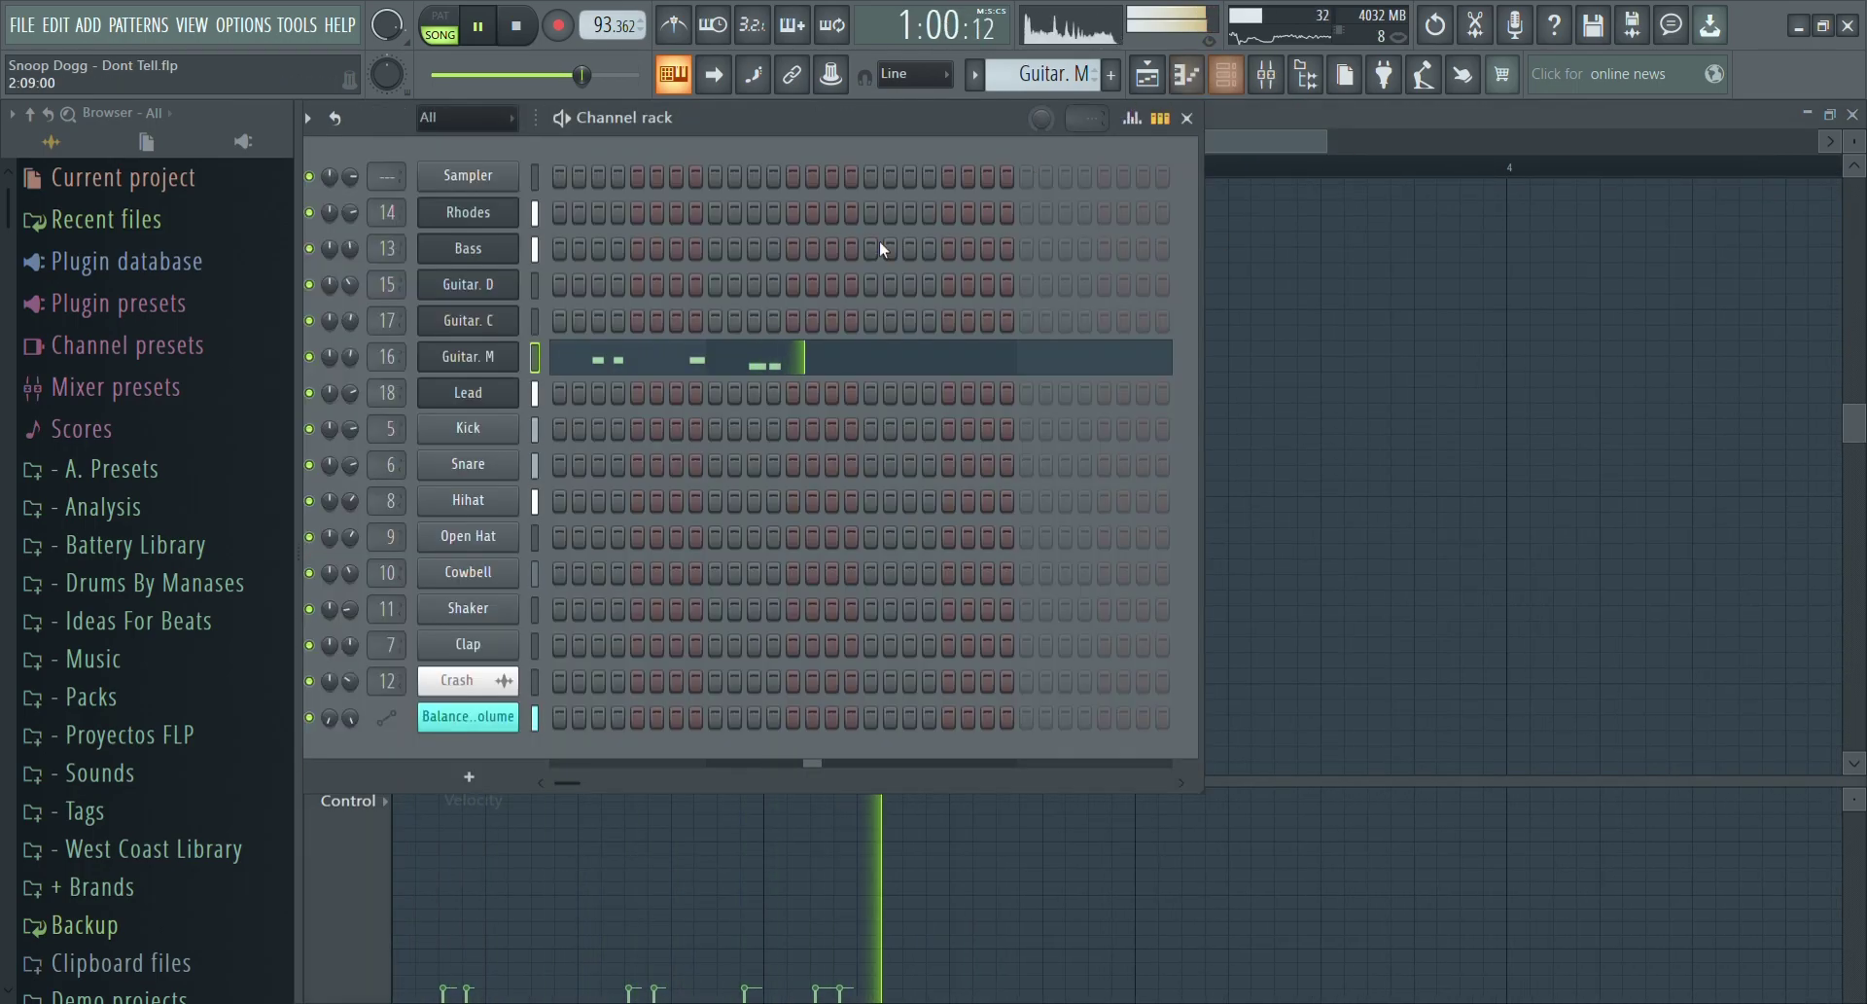
pyautogui.click(470, 358)
# Show the Drums pattern's steps in the channel rack and the effects on the Bus Drums mixer track.
pyautogui.click(1163, 78)
pyautogui.click(1162, 78)
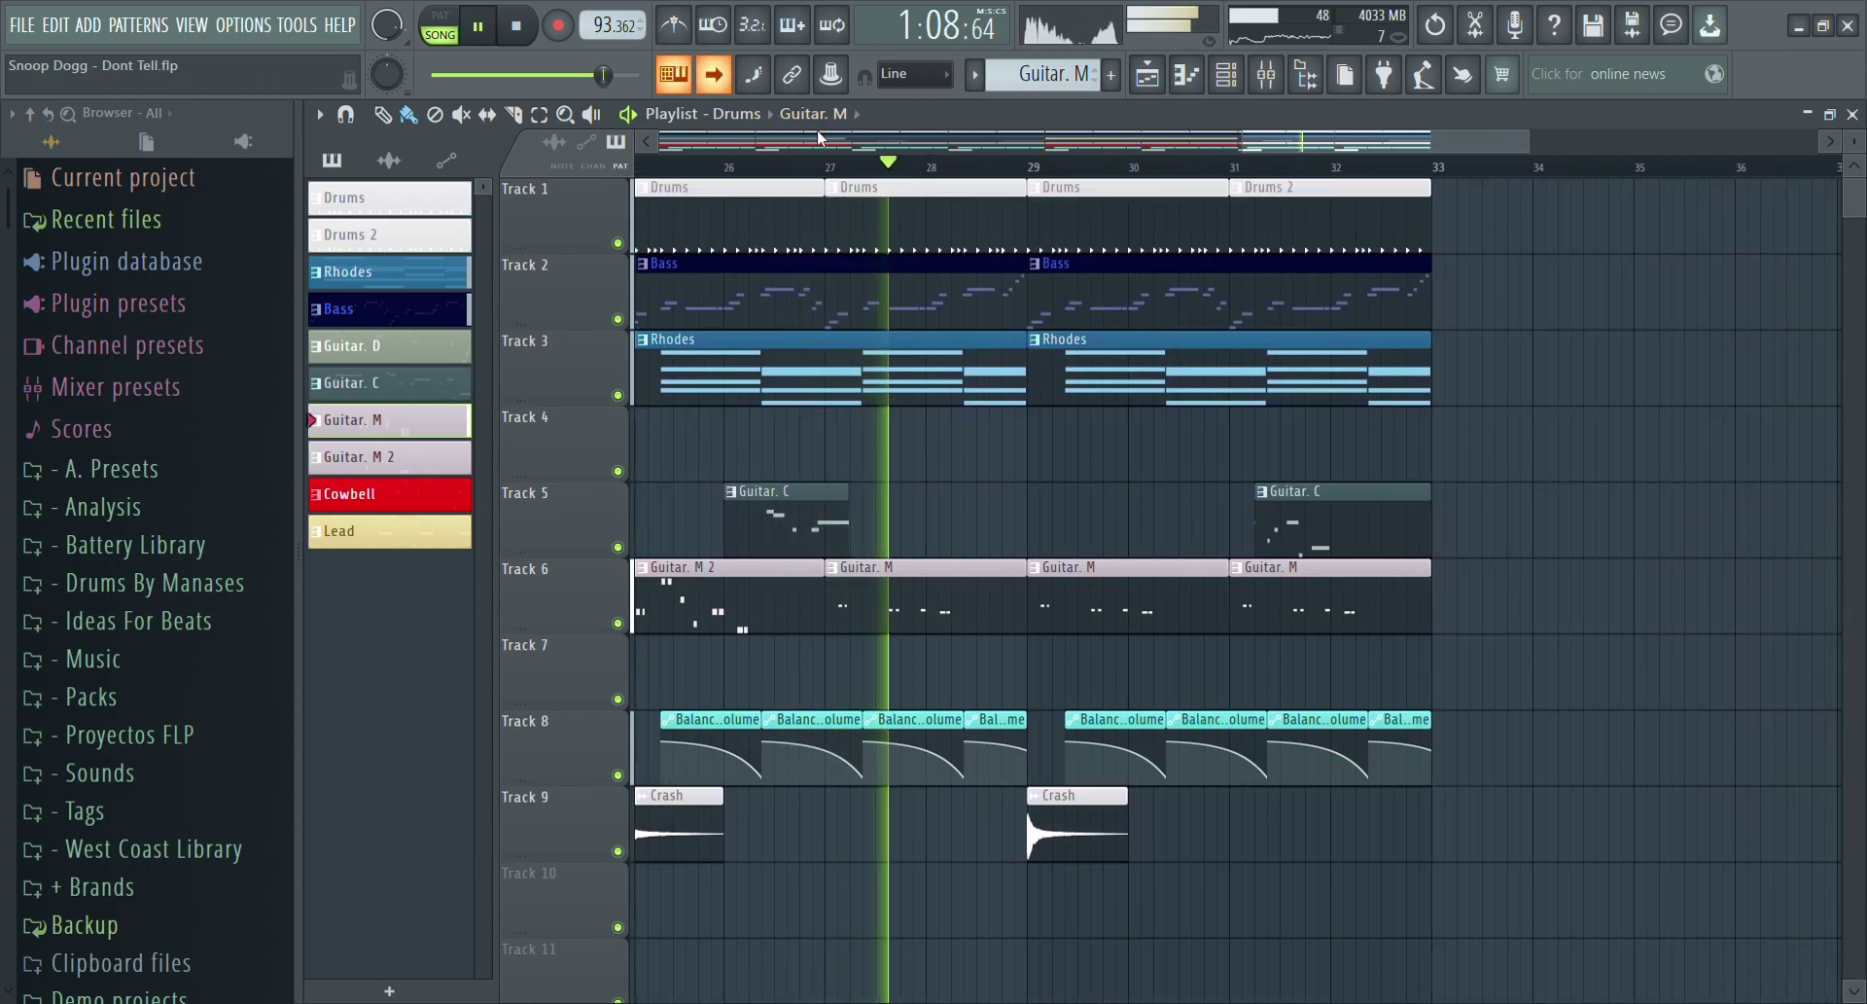
pyautogui.doubleClick(1056, 189)
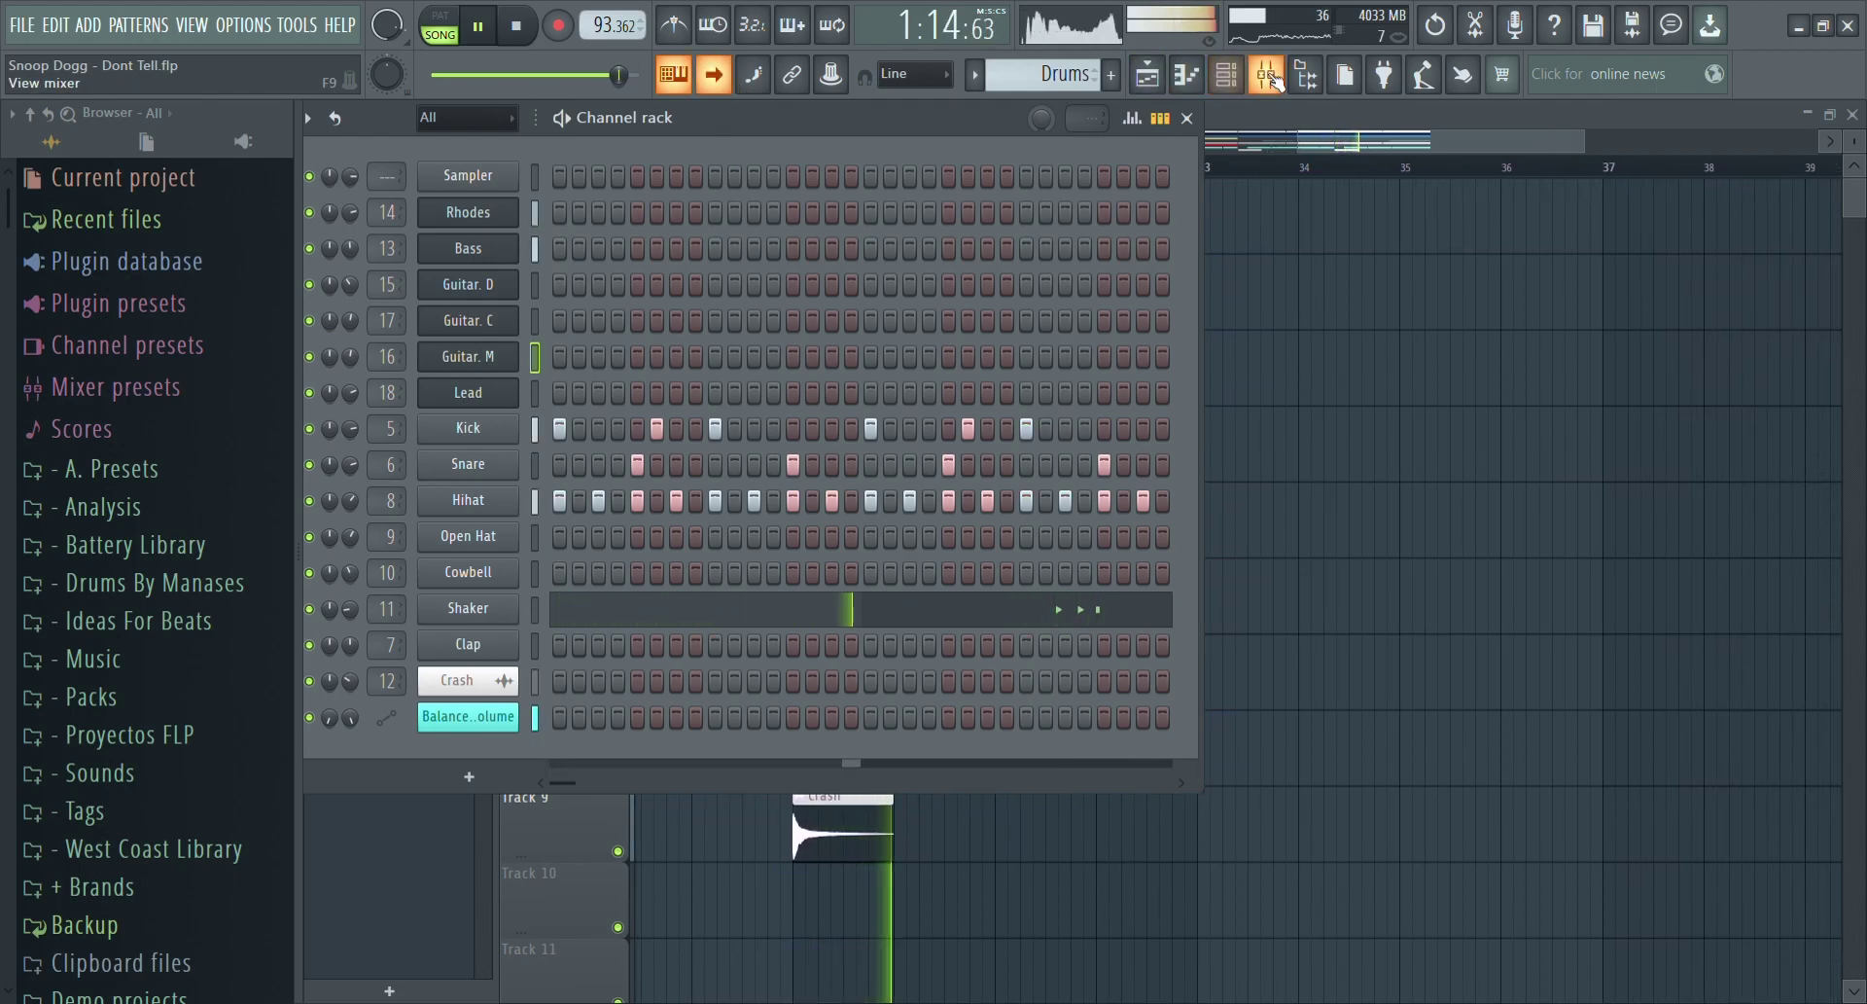
pyautogui.click(1266, 74)
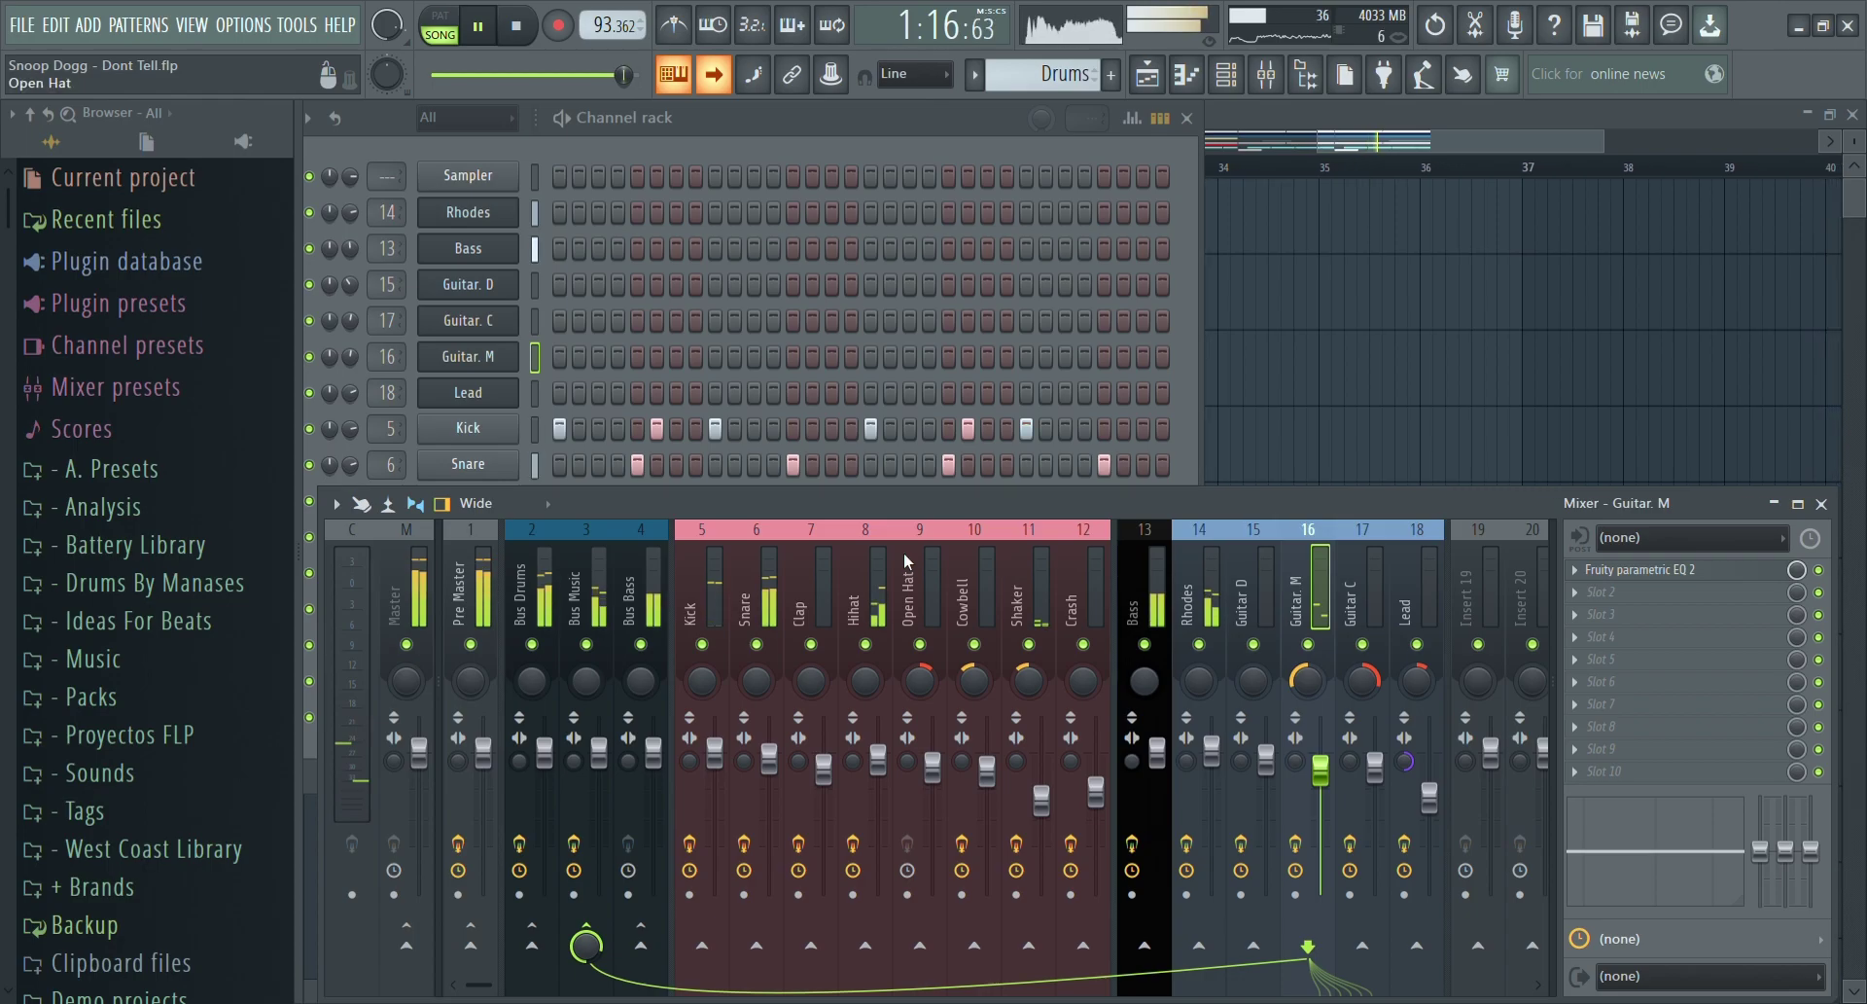
pyautogui.click(533, 600)
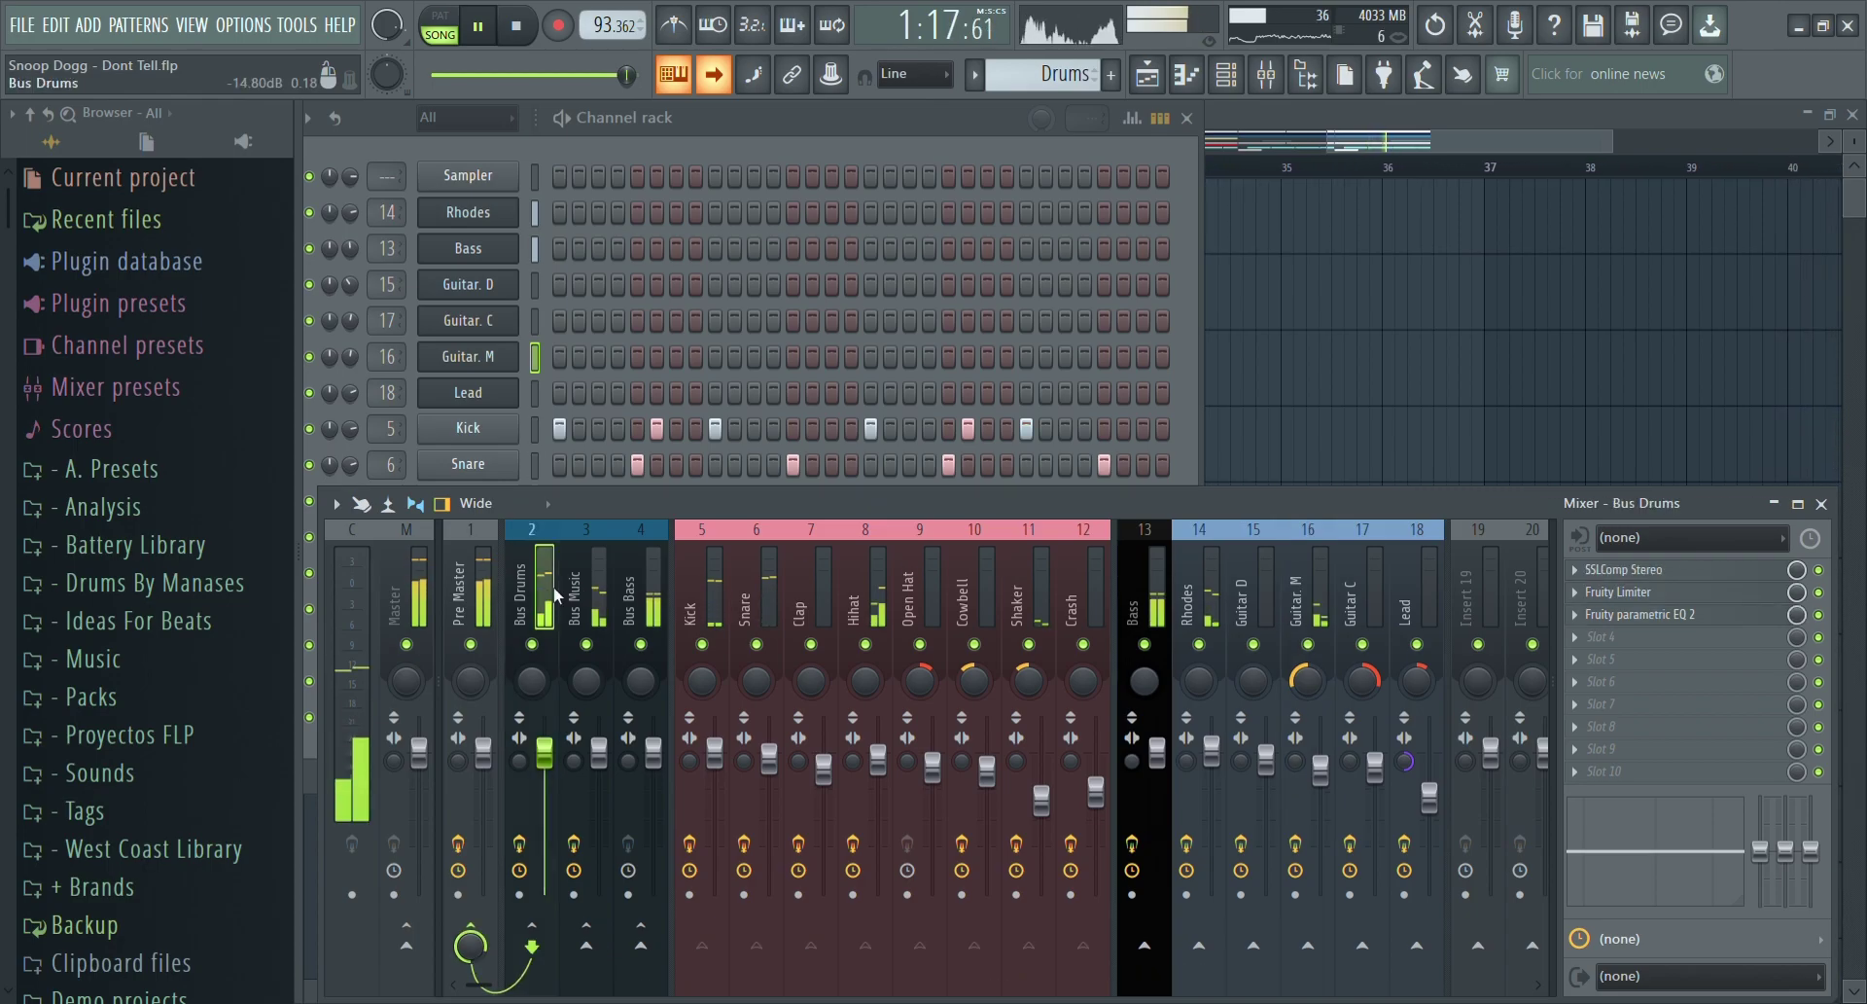
# Return to the playlist and stop the song playback.
pyautogui.click(1147, 76)
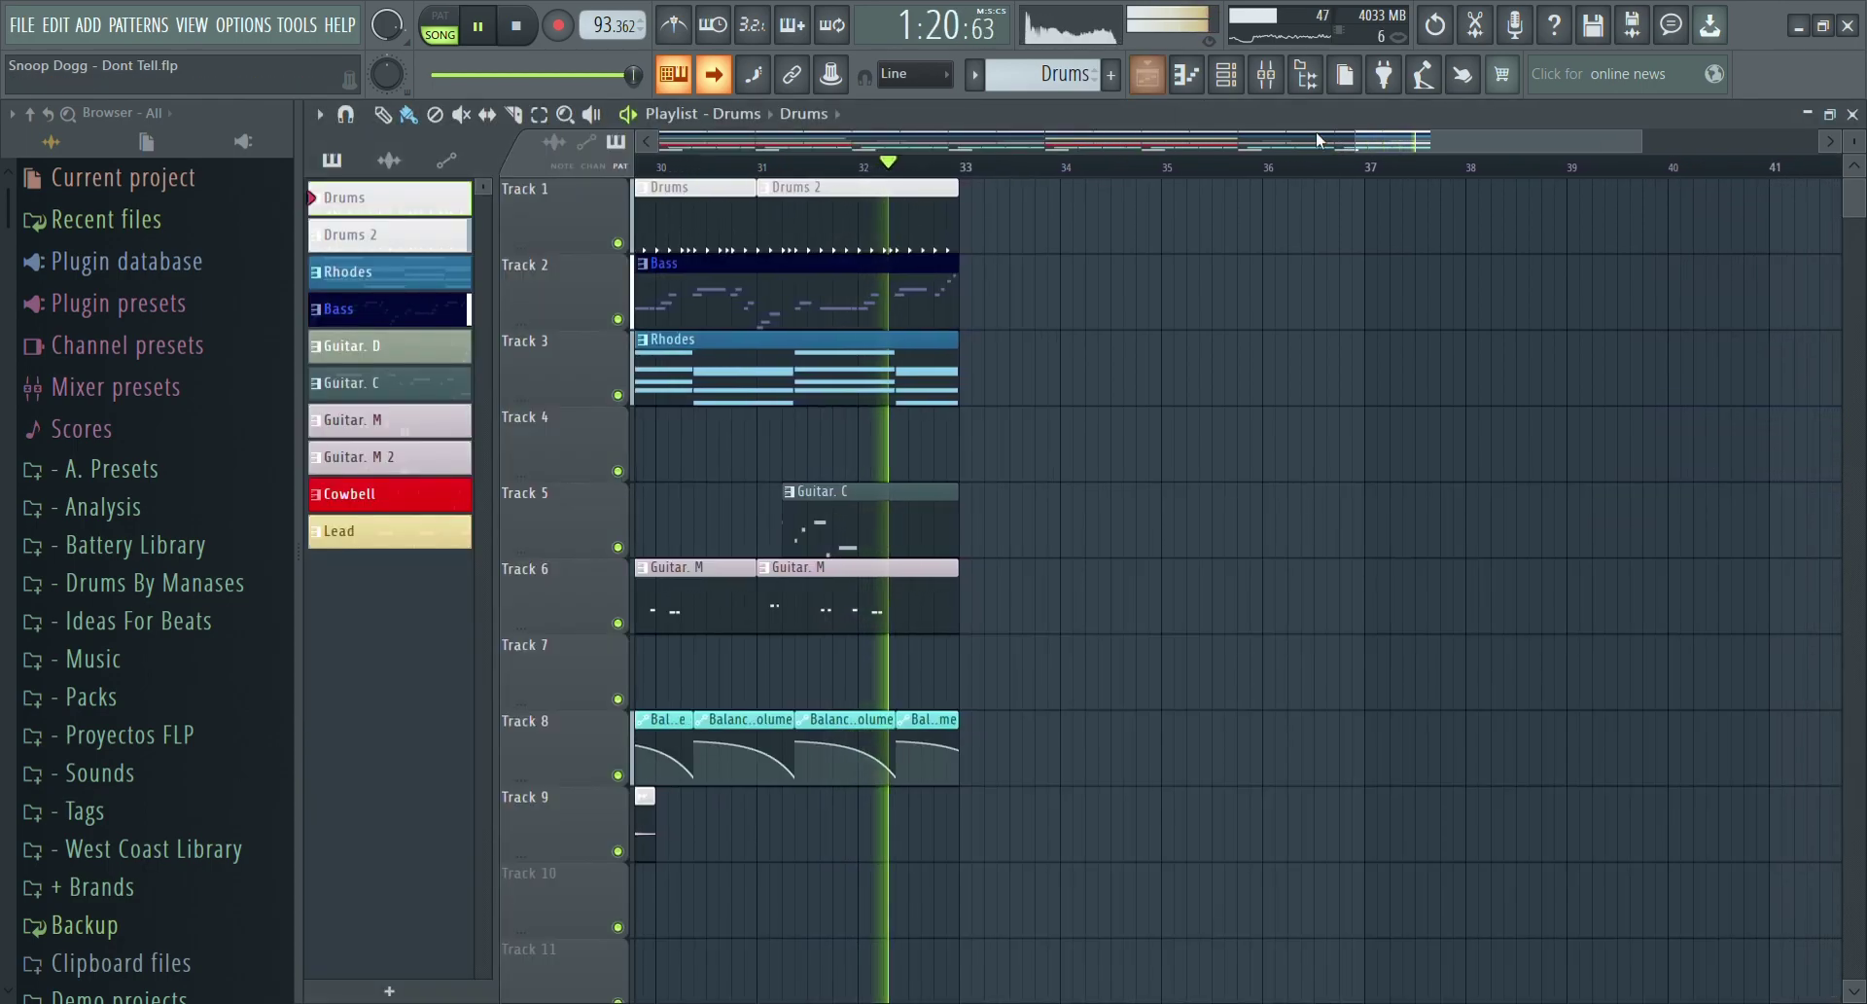
pyautogui.click(516, 26)
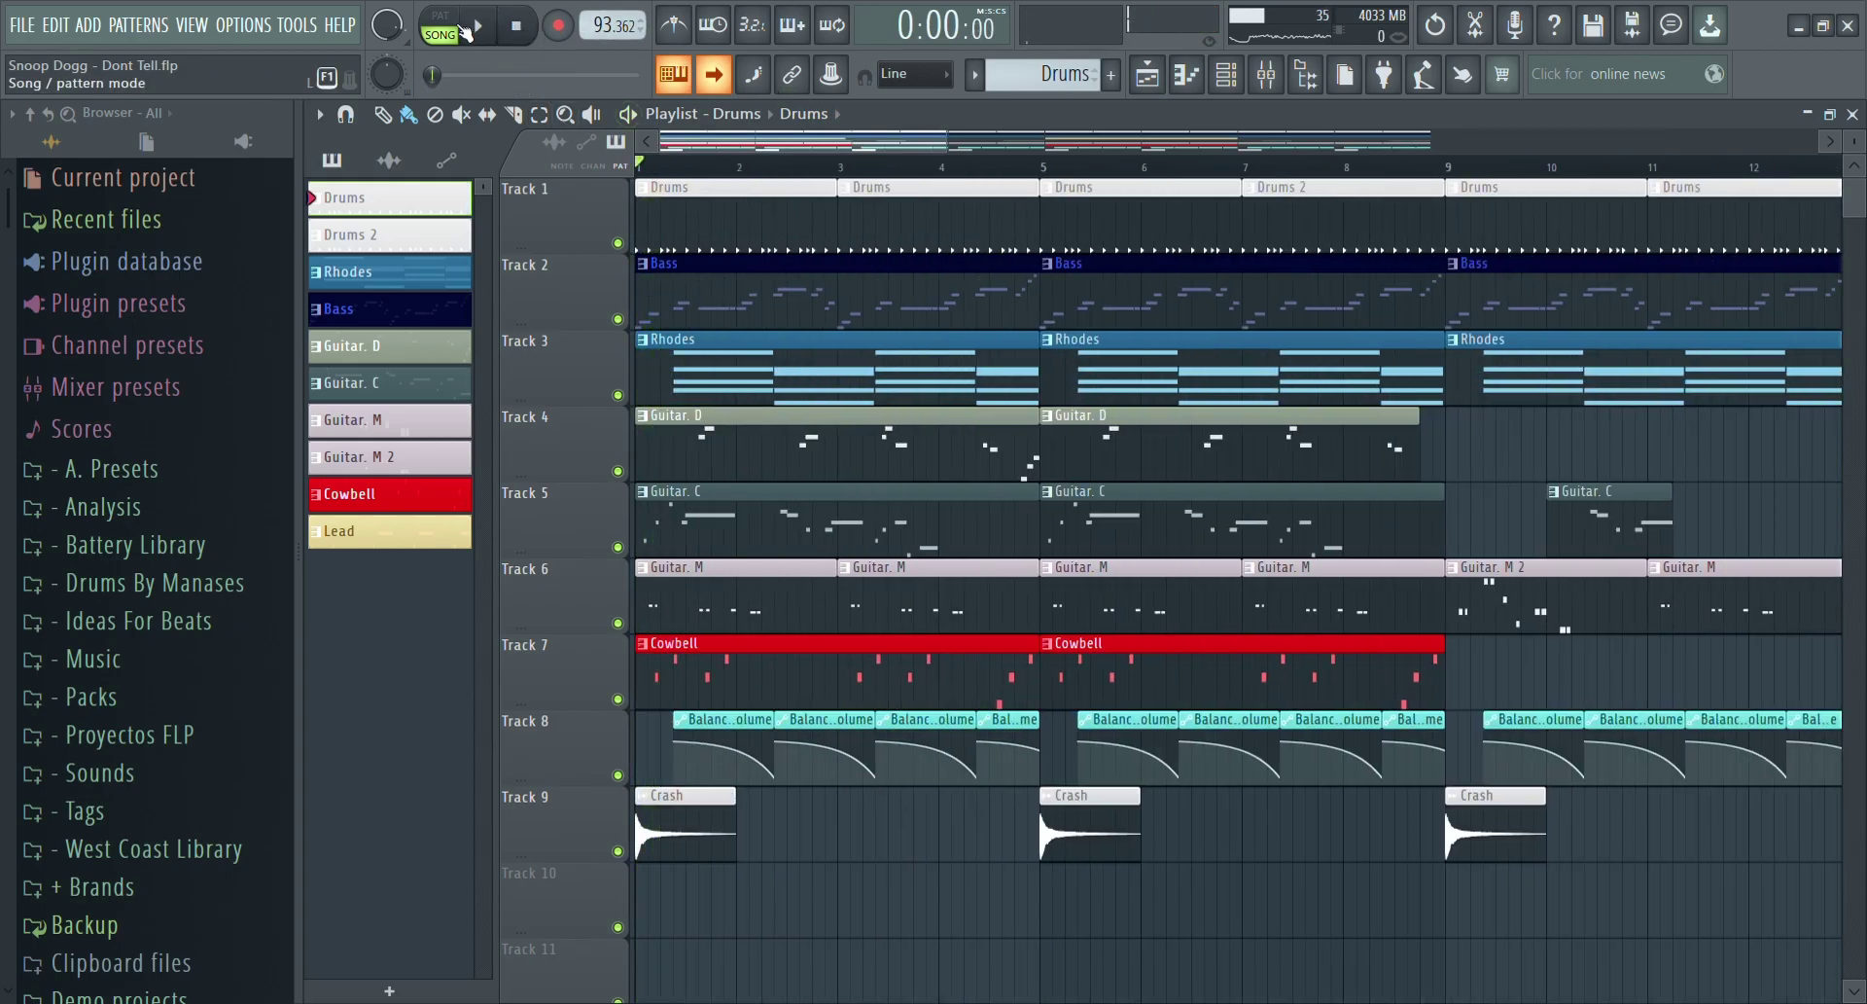
# Audition the Cowbell pattern with its notes open in the piano roll, jumping to bar 3 before stopping playback.
pyautogui.click(1237, 78)
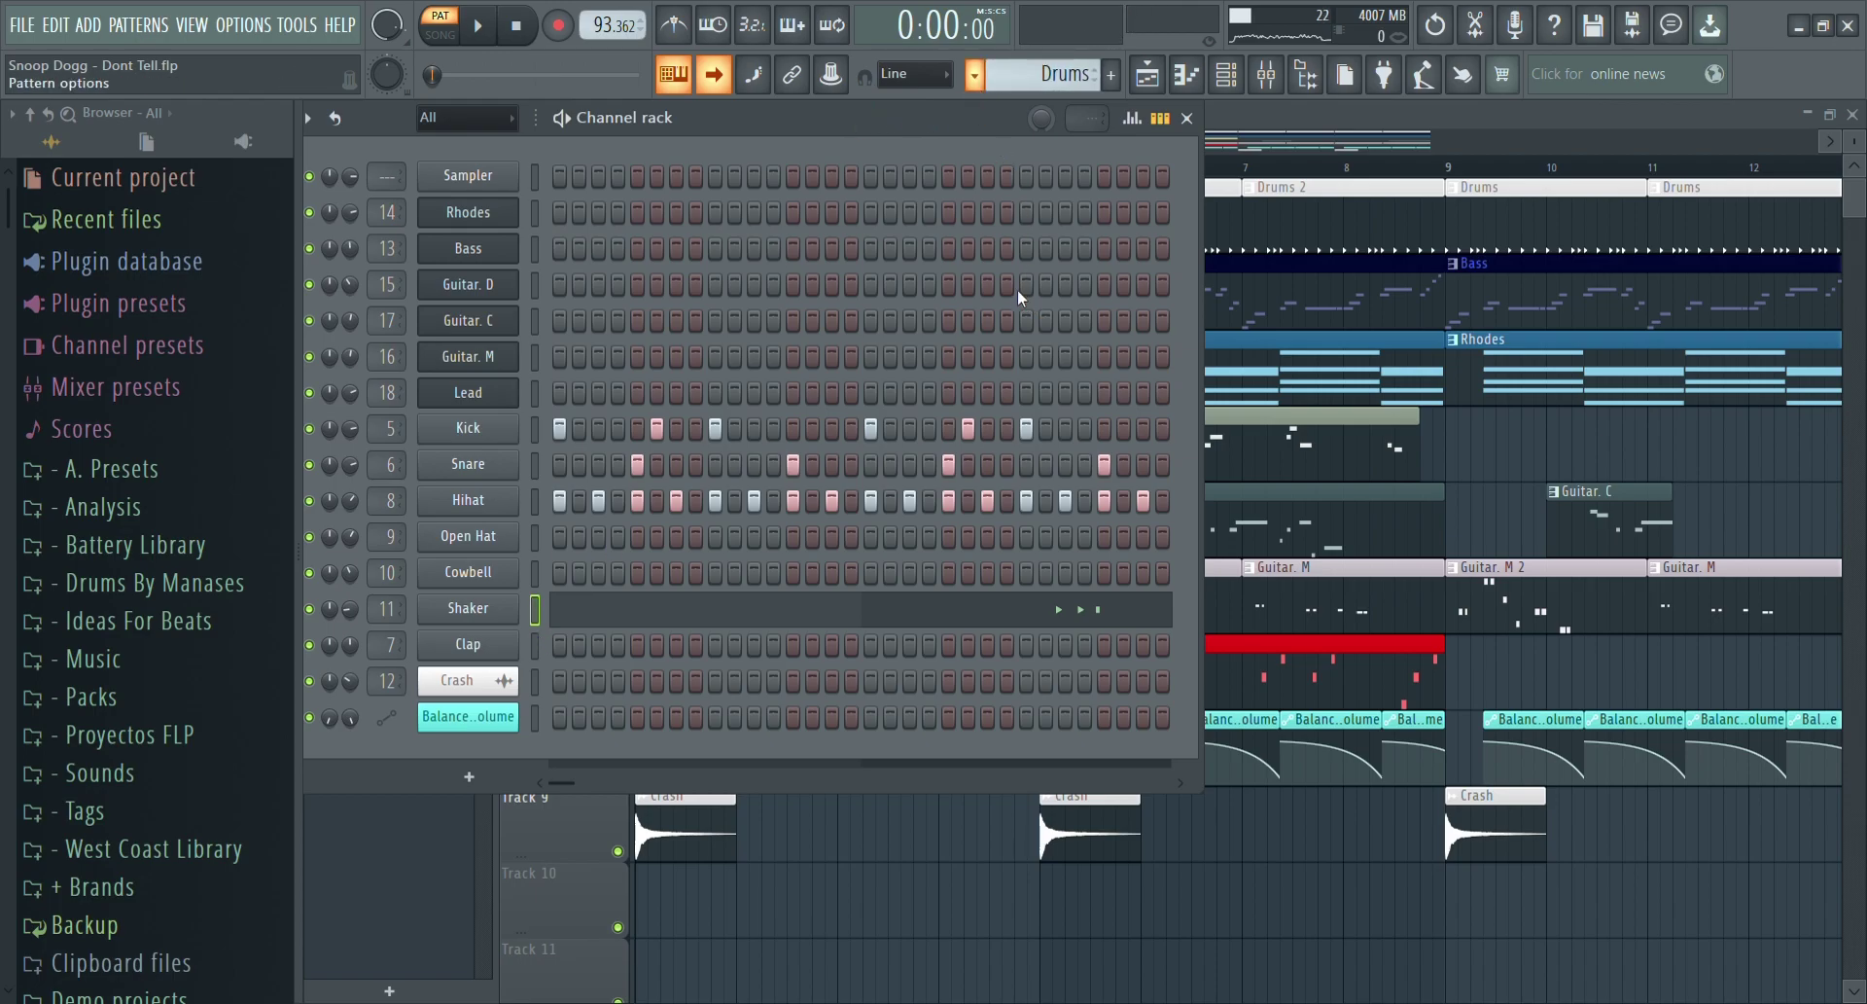
pyautogui.press('KP_Add')
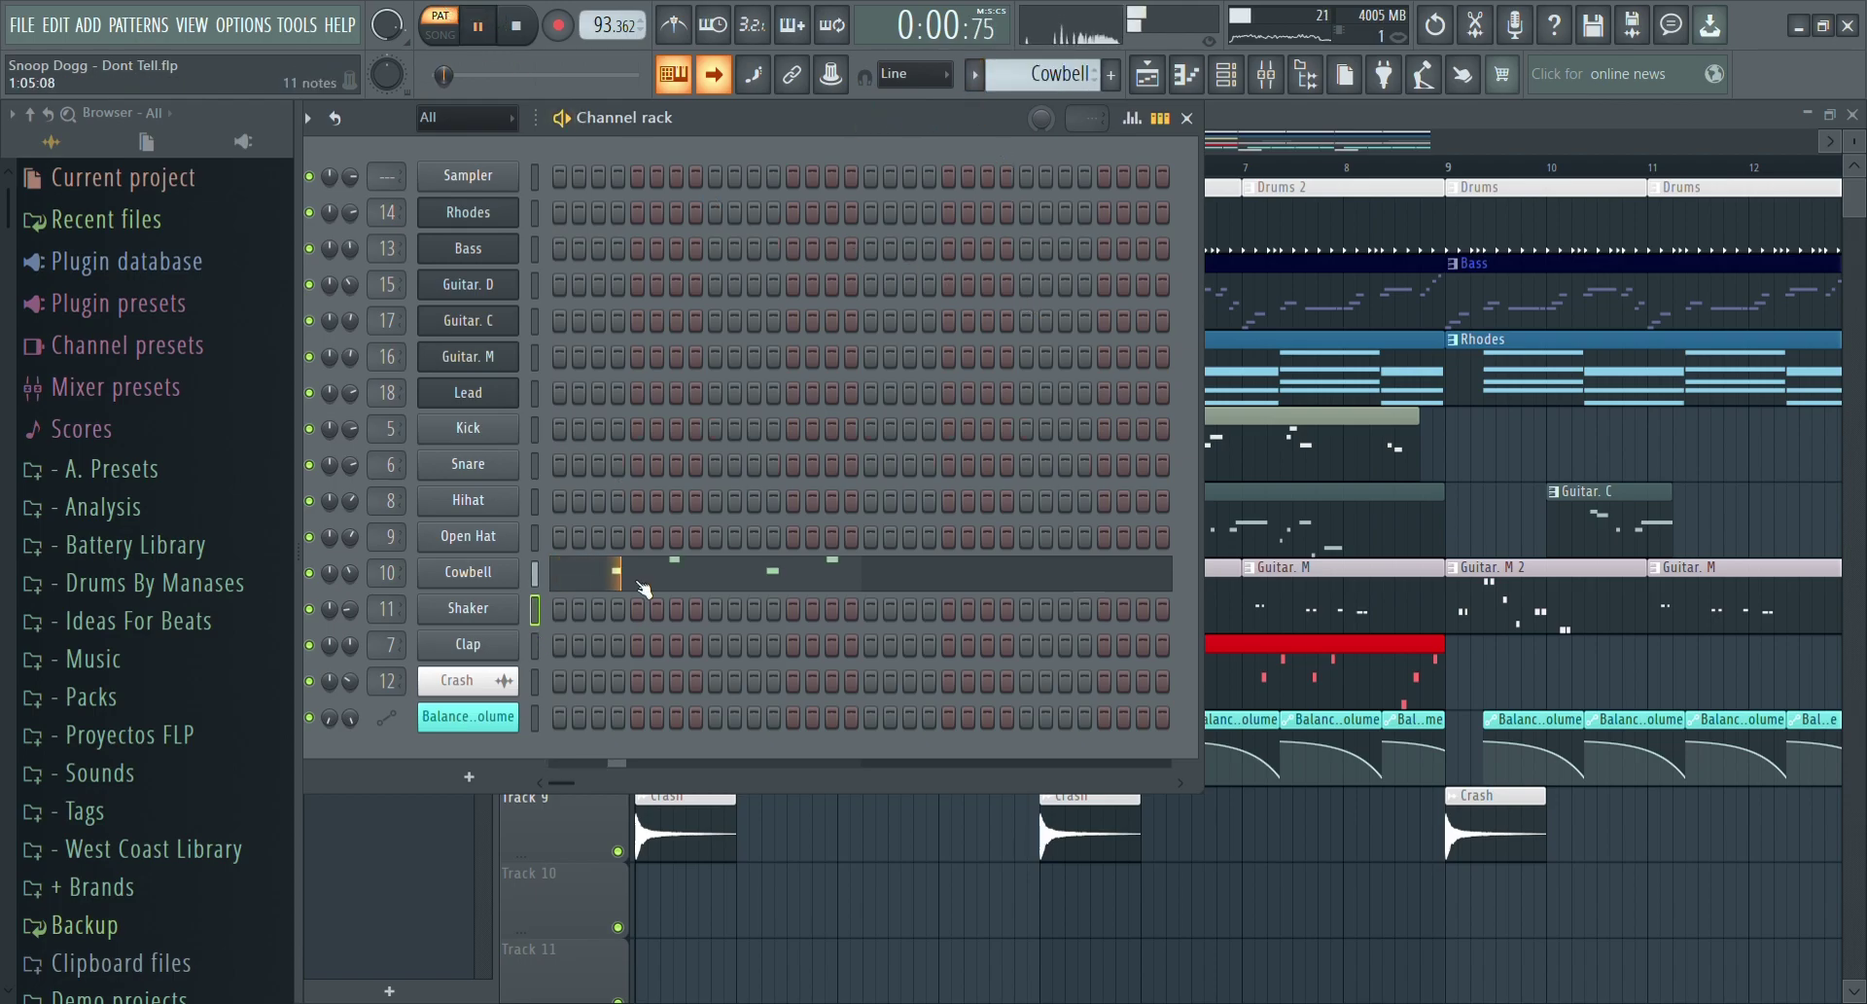
pyautogui.click(642, 584)
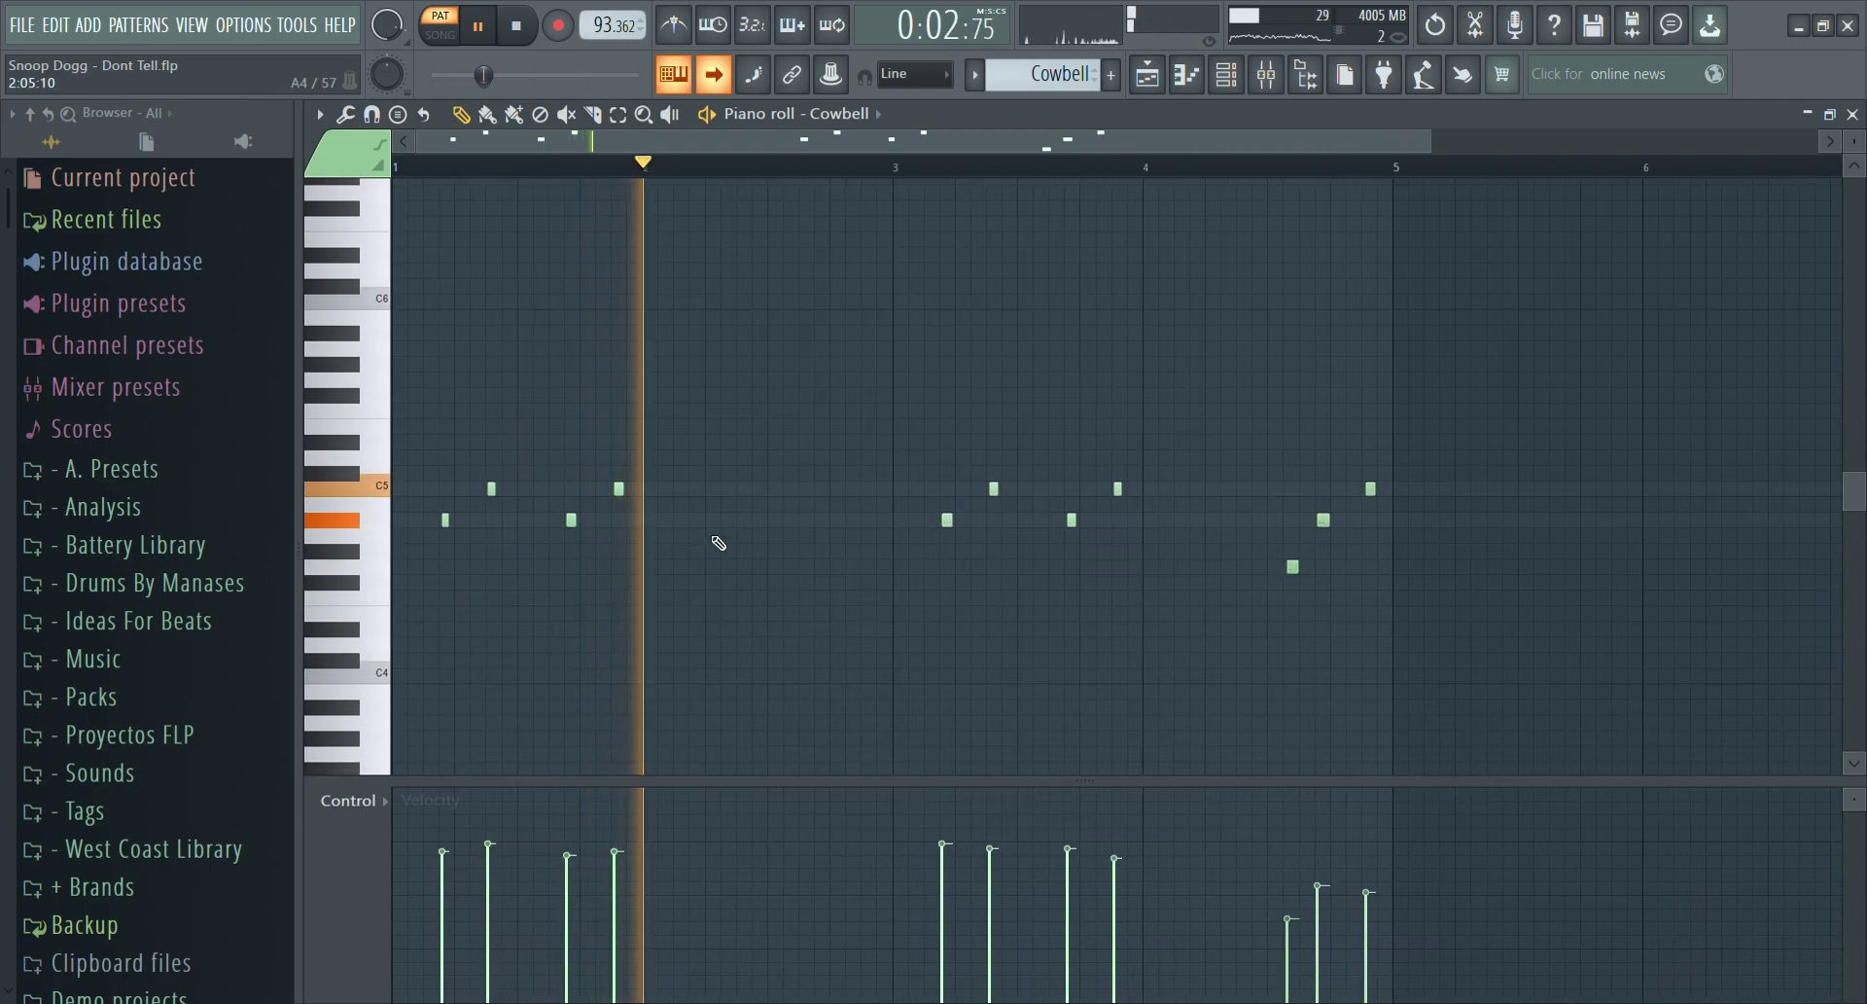
pyautogui.click(895, 170)
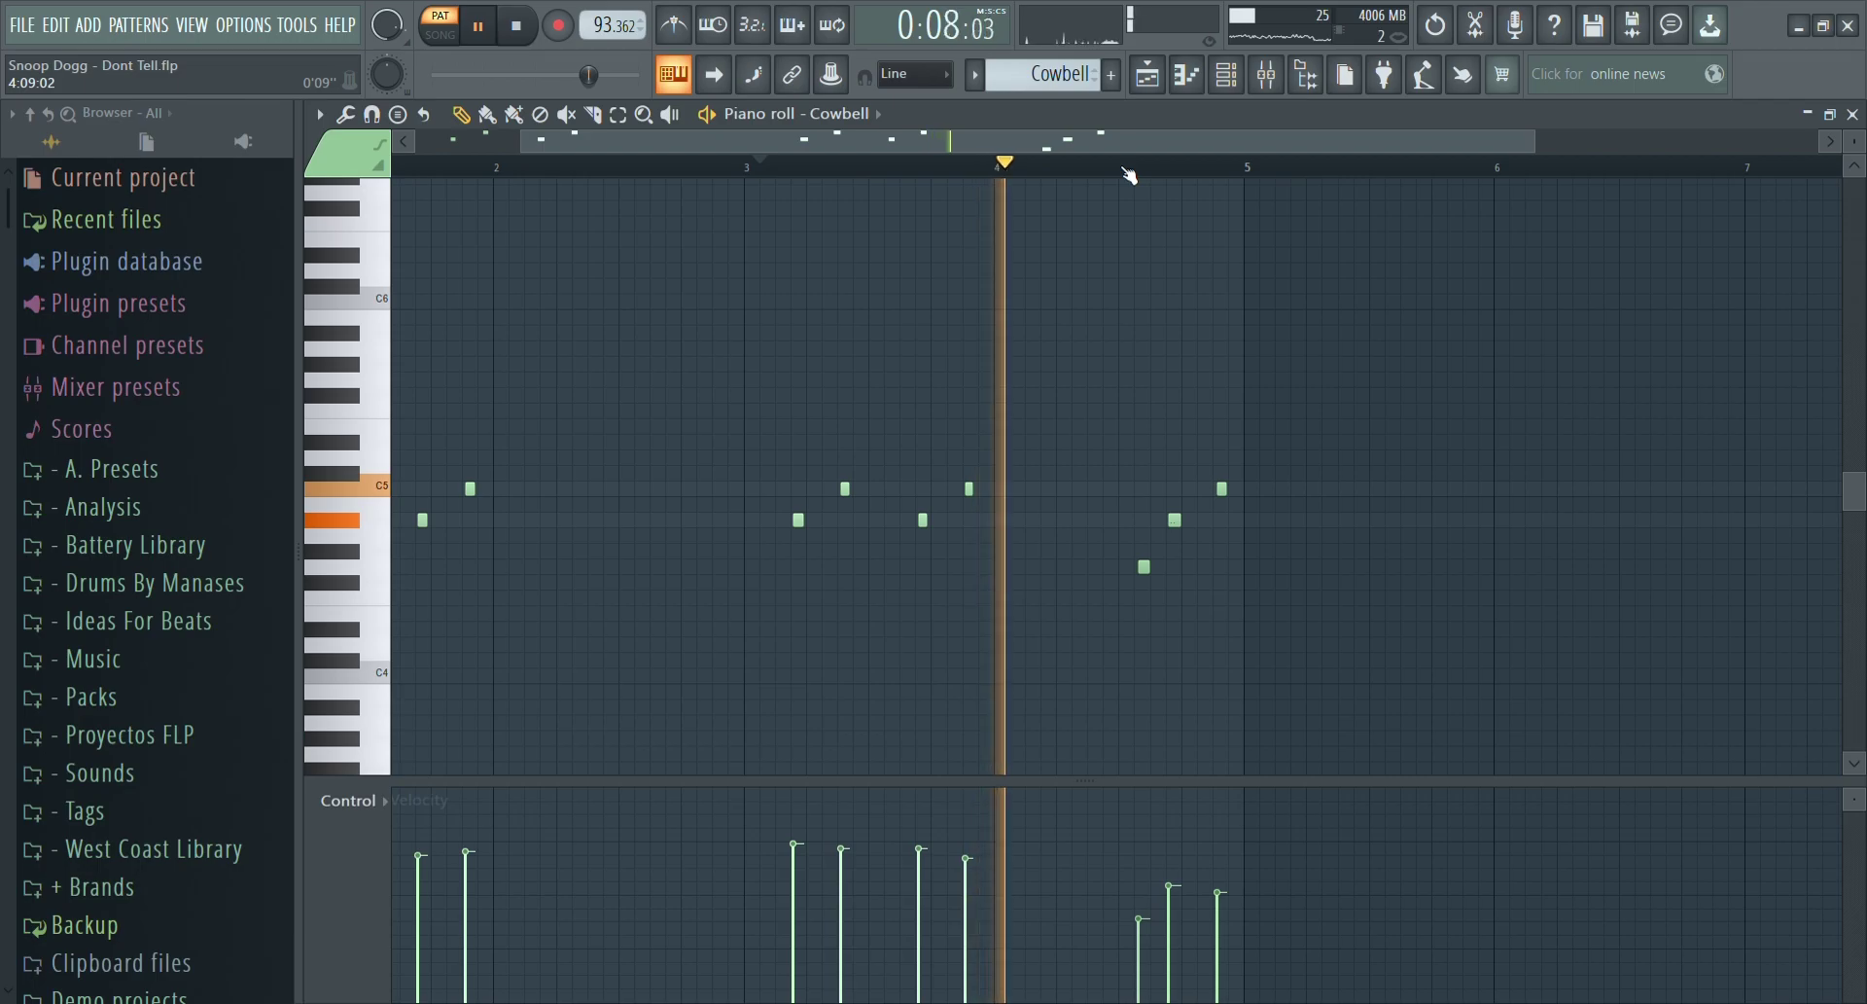
pyautogui.click(521, 28)
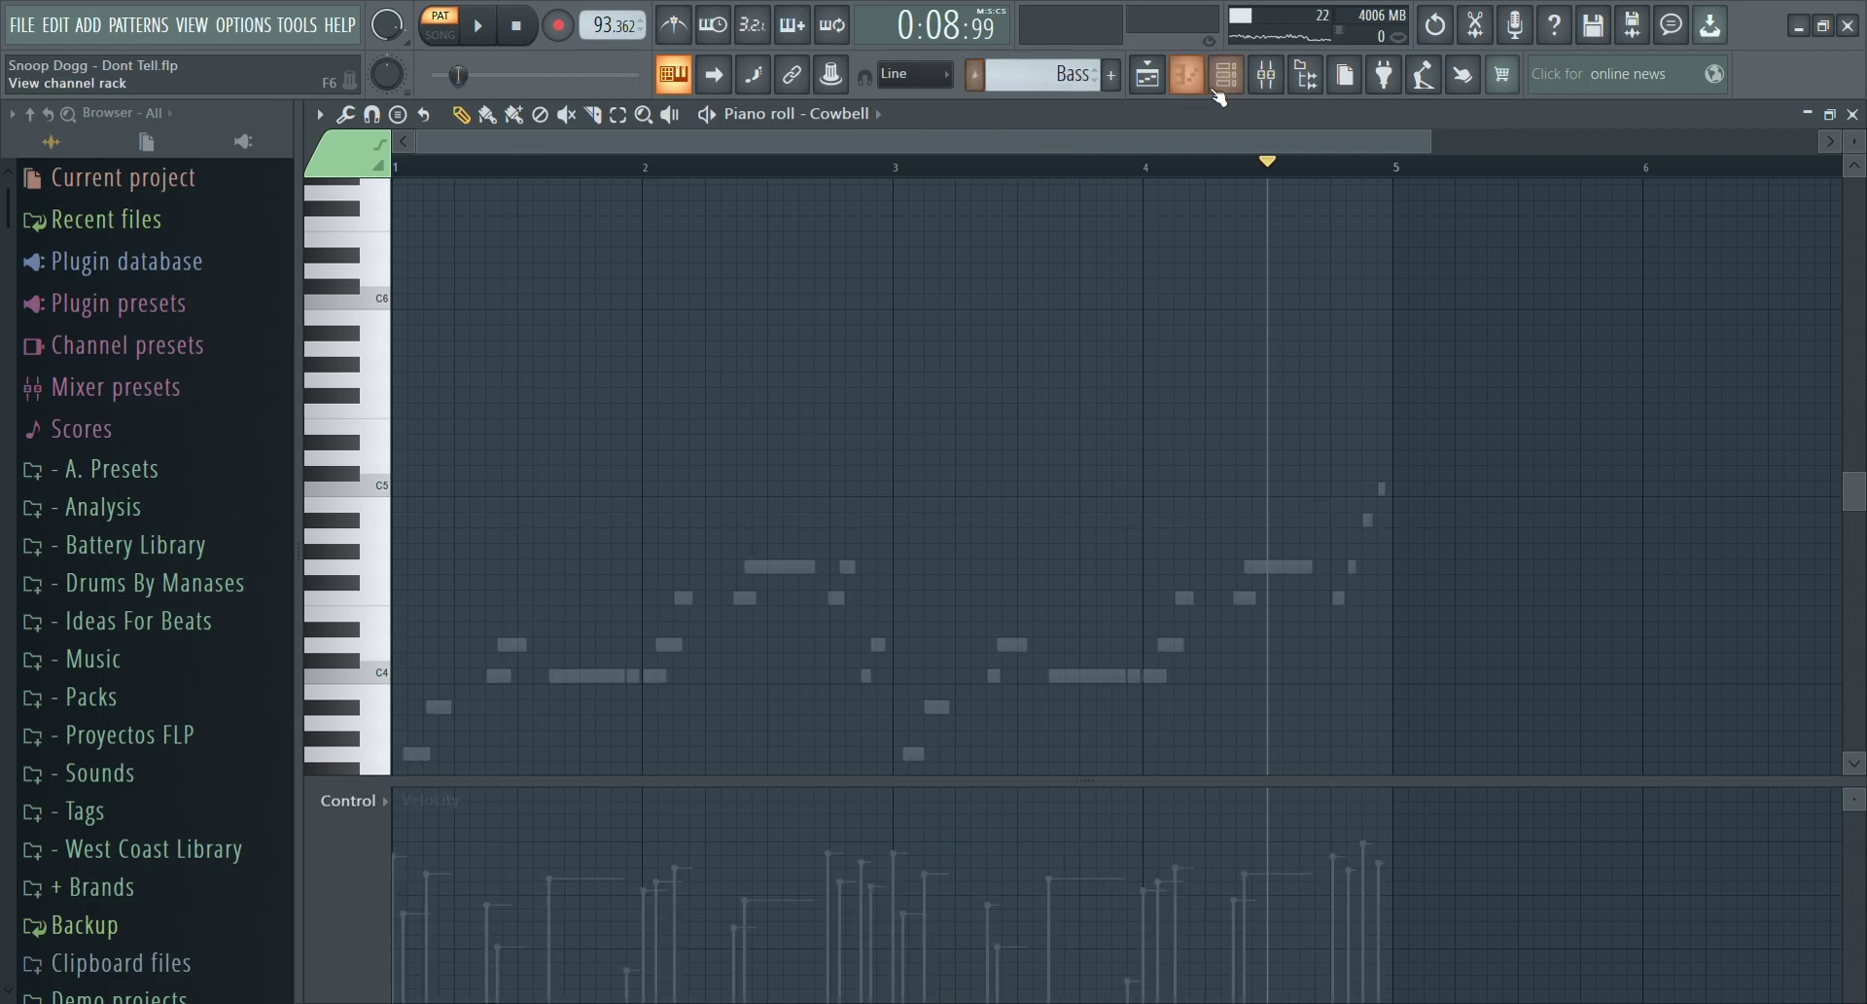
# Play the Bass pattern on its own and examine its full note sequence in the piano roll.
pyautogui.click(1146, 77)
pyautogui.click(627, 251)
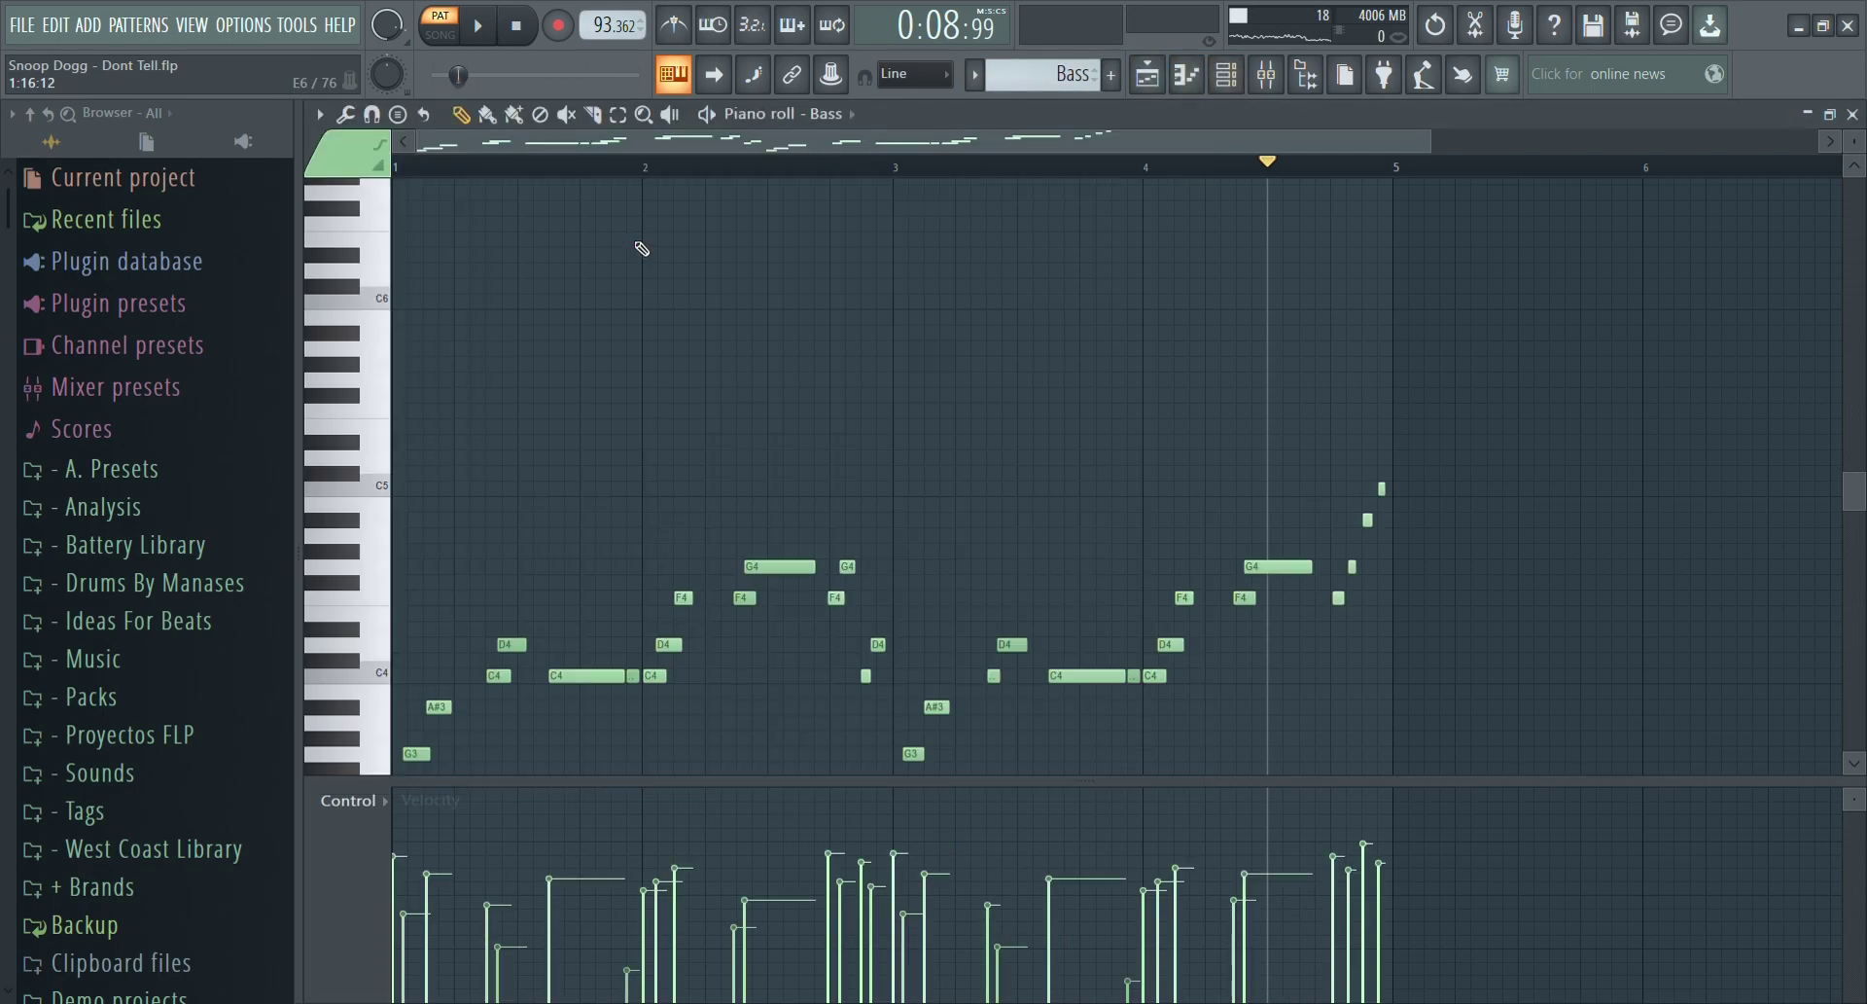
pyautogui.scroll(-3, 542, 346)
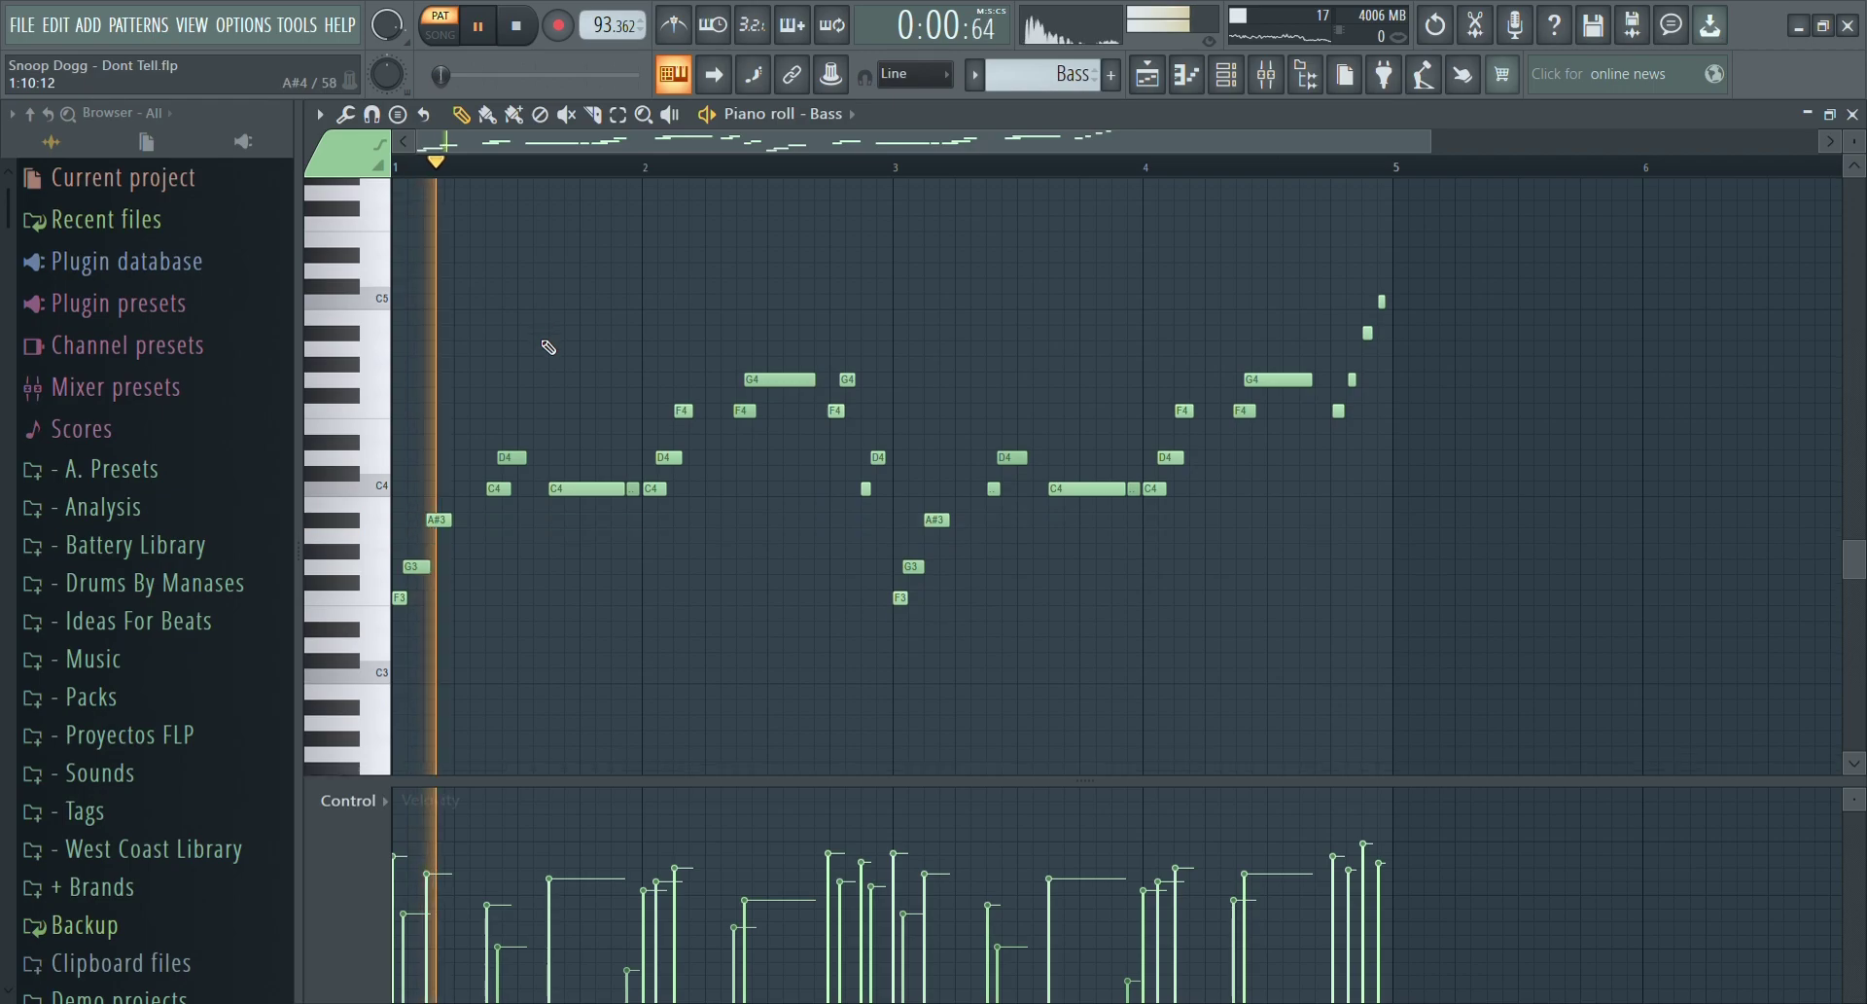
pyautogui.keyDown('ctrl'); pyautogui.scroll(2, 492, 362); pyautogui.keyUp('ctrl')
pyautogui.keyDown('ctrl'); pyautogui.scroll(-1, 492, 363); pyautogui.keyUp('ctrl')
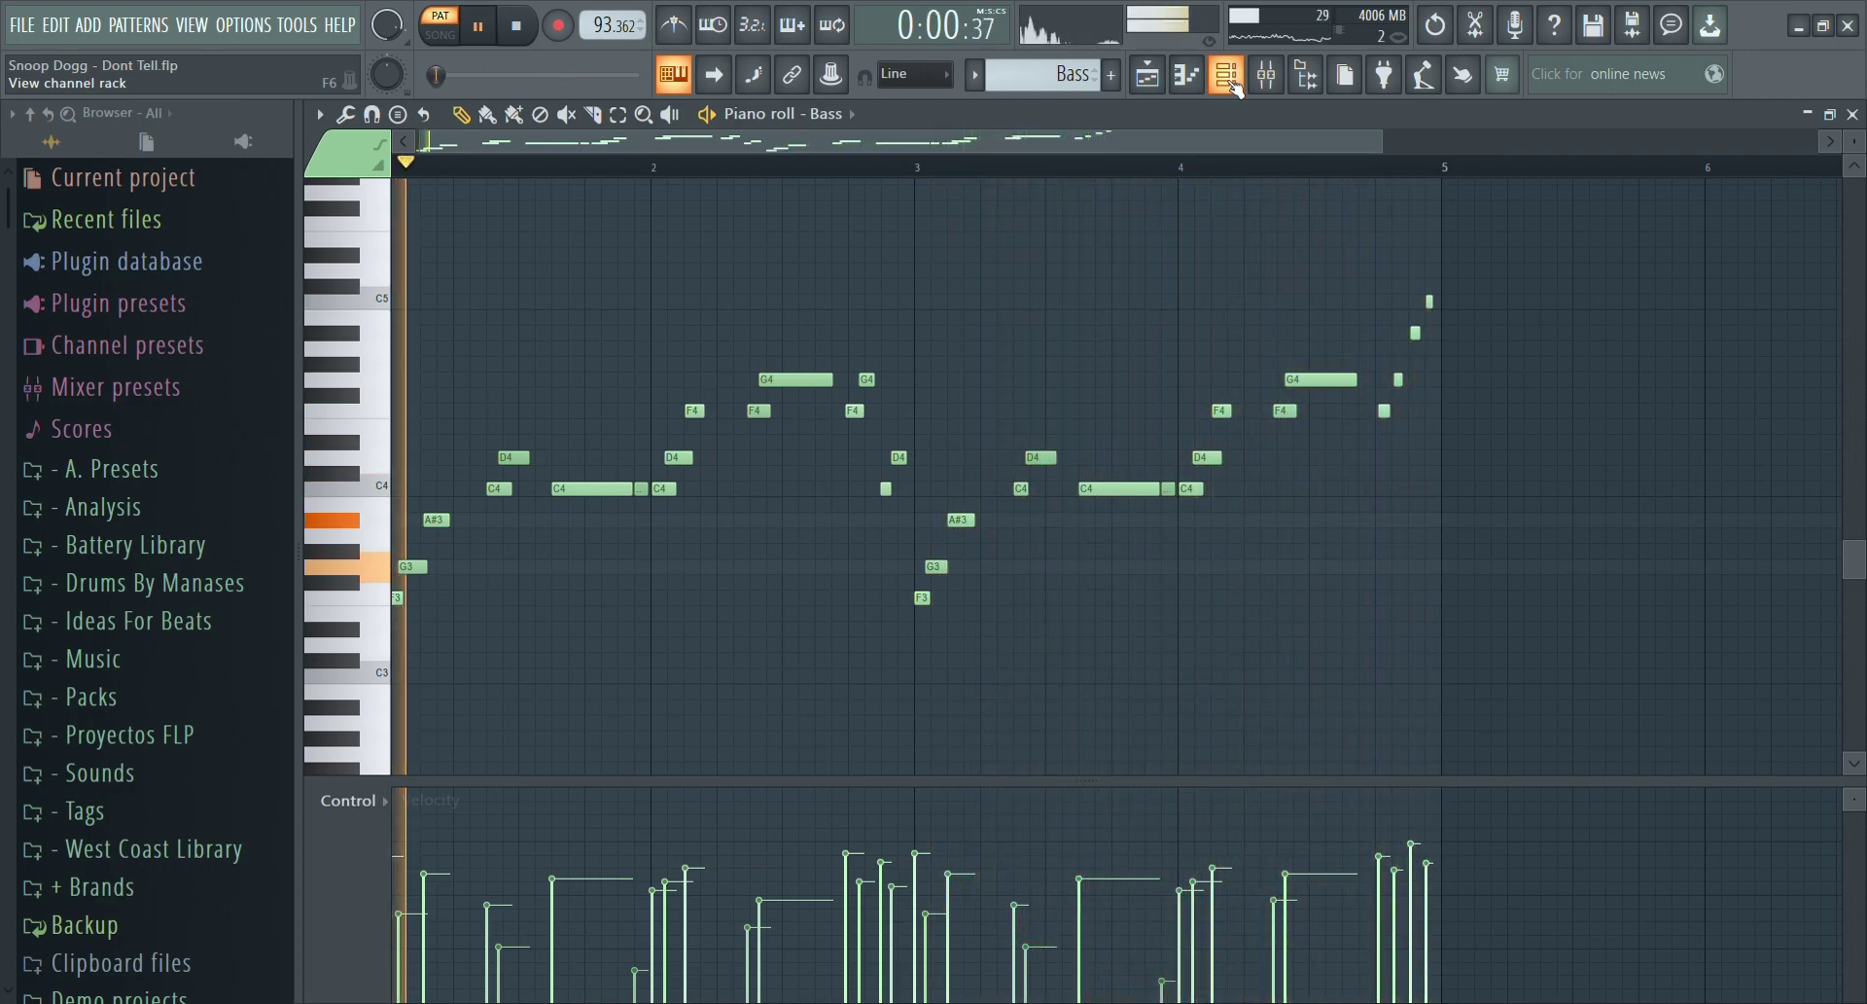
# Examine the equalizer, cabinet and tape settings of the Scarbee Rickenbacker Bass on the Bass channel.
pyautogui.press('F6')
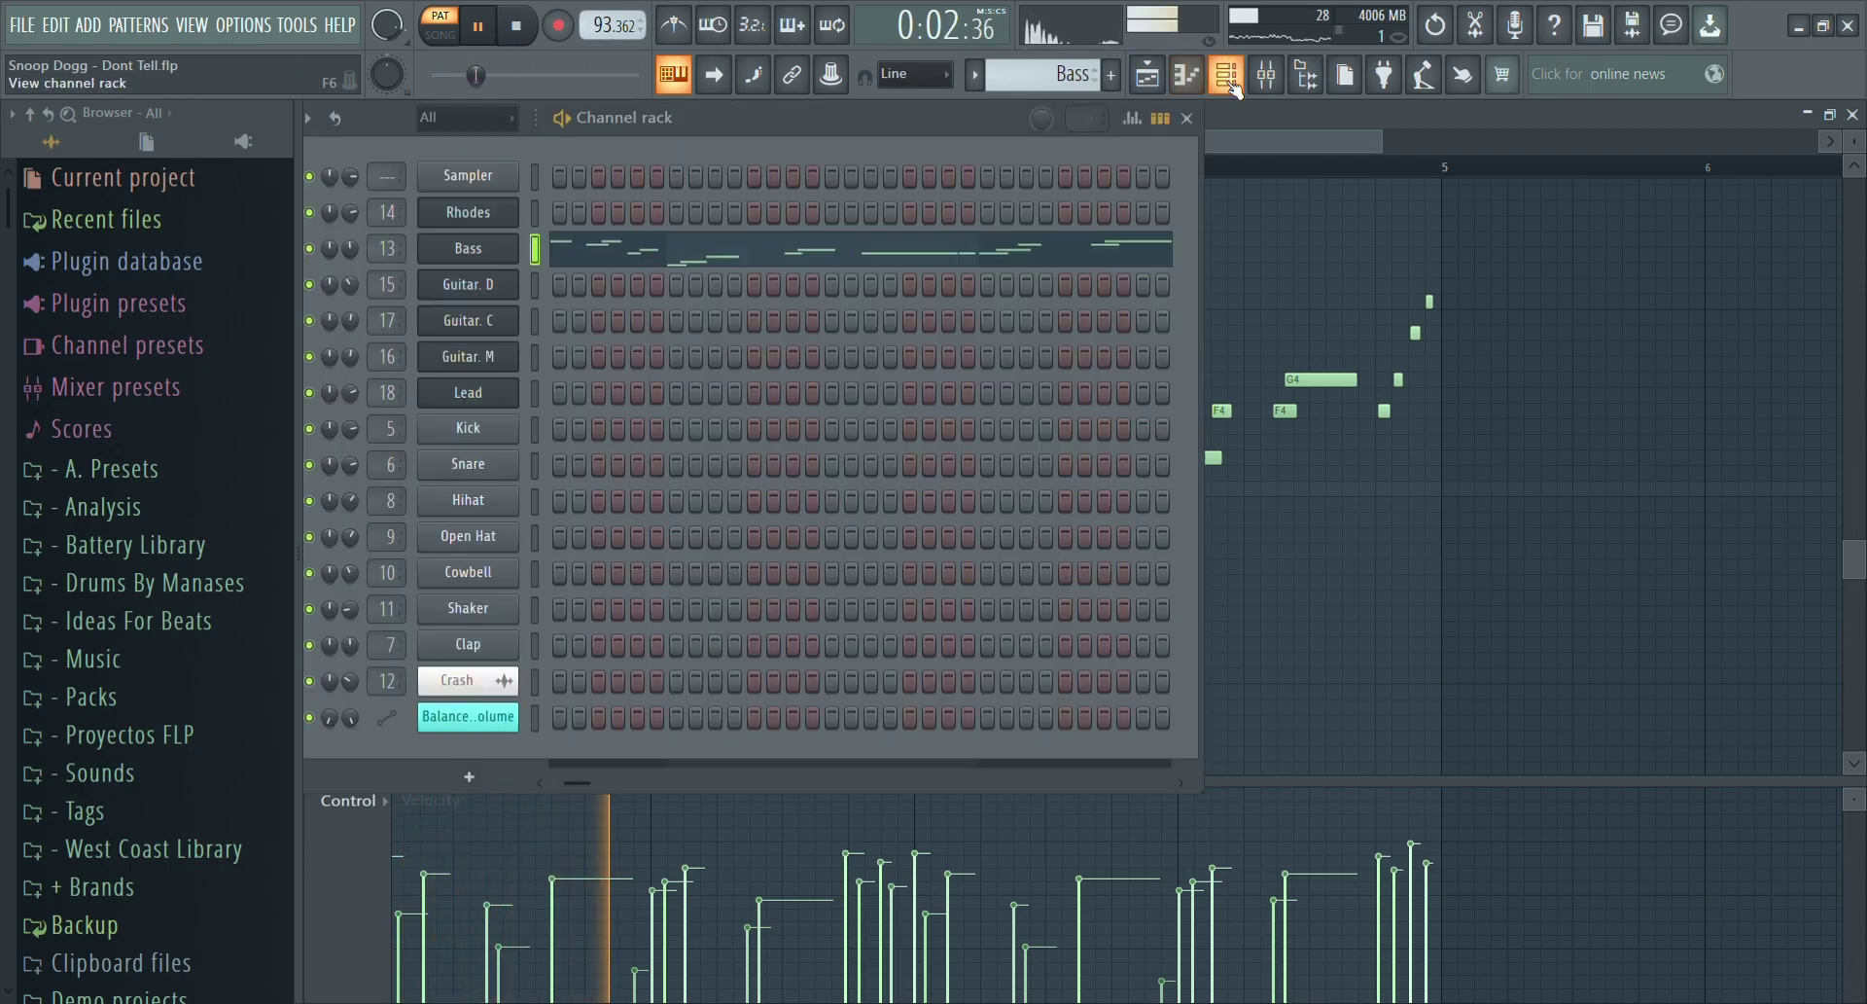
pyautogui.click(495, 257)
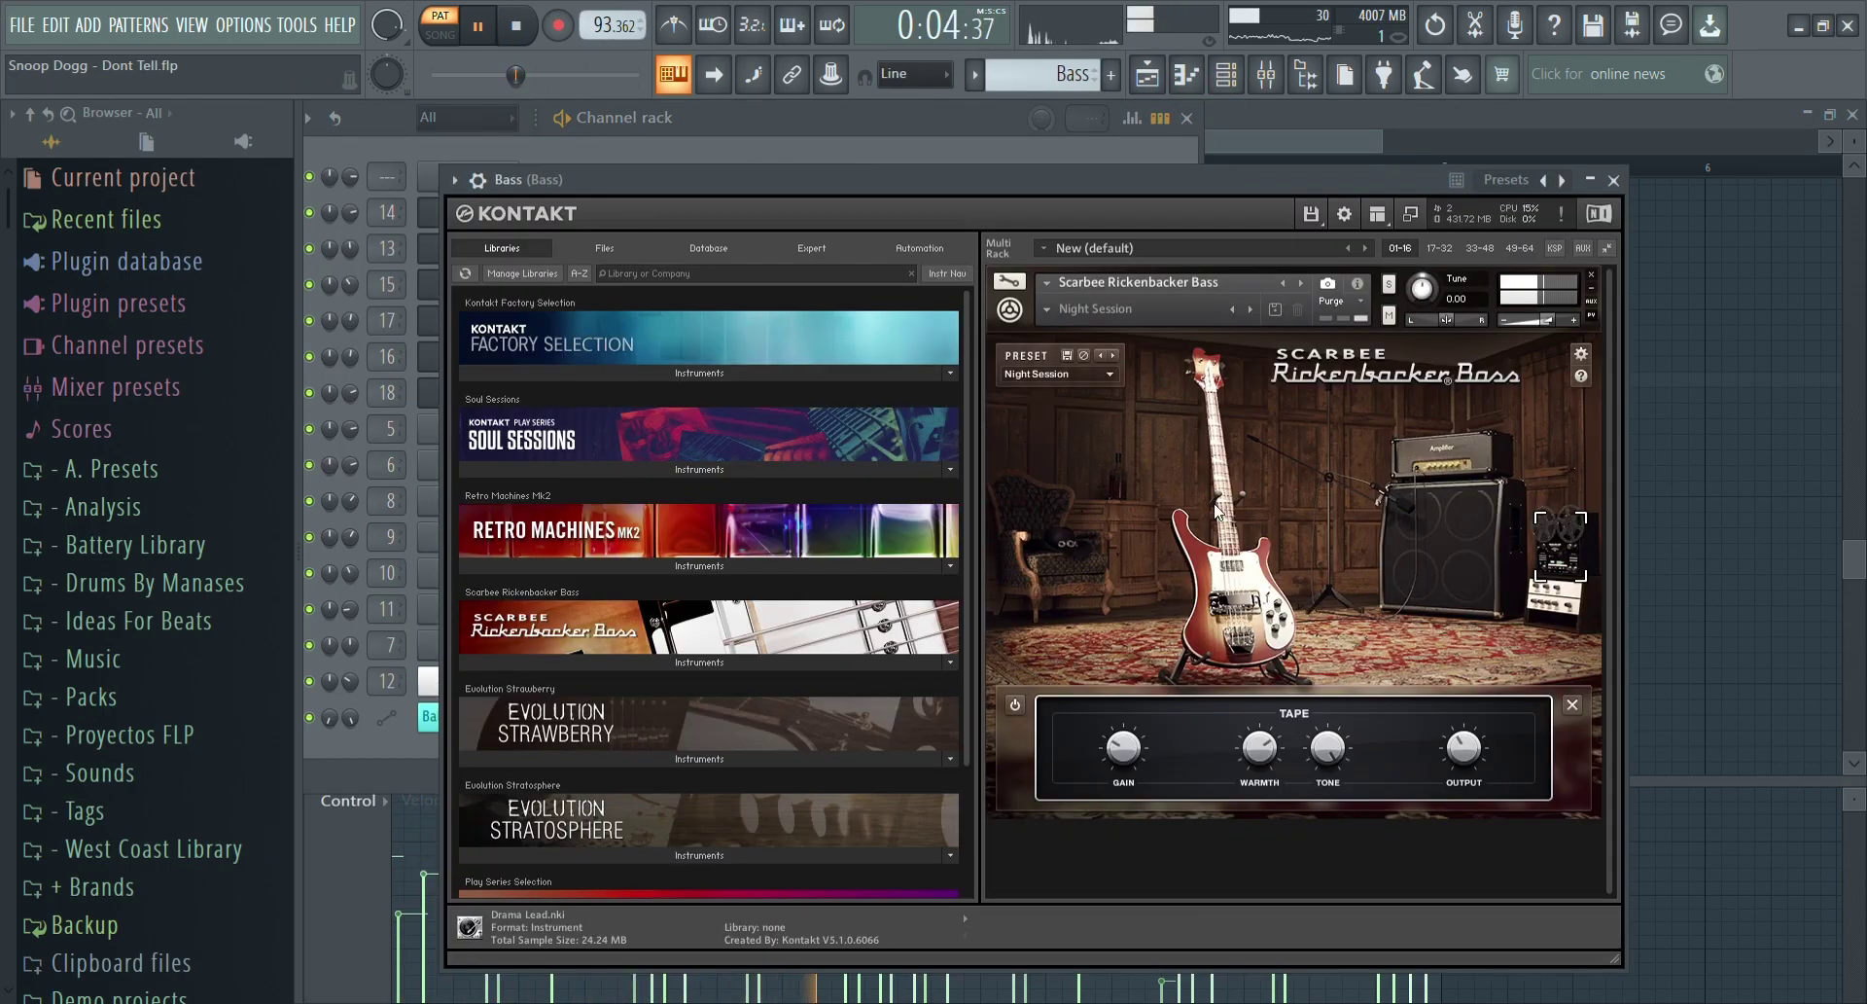
pyautogui.click(1550, 607)
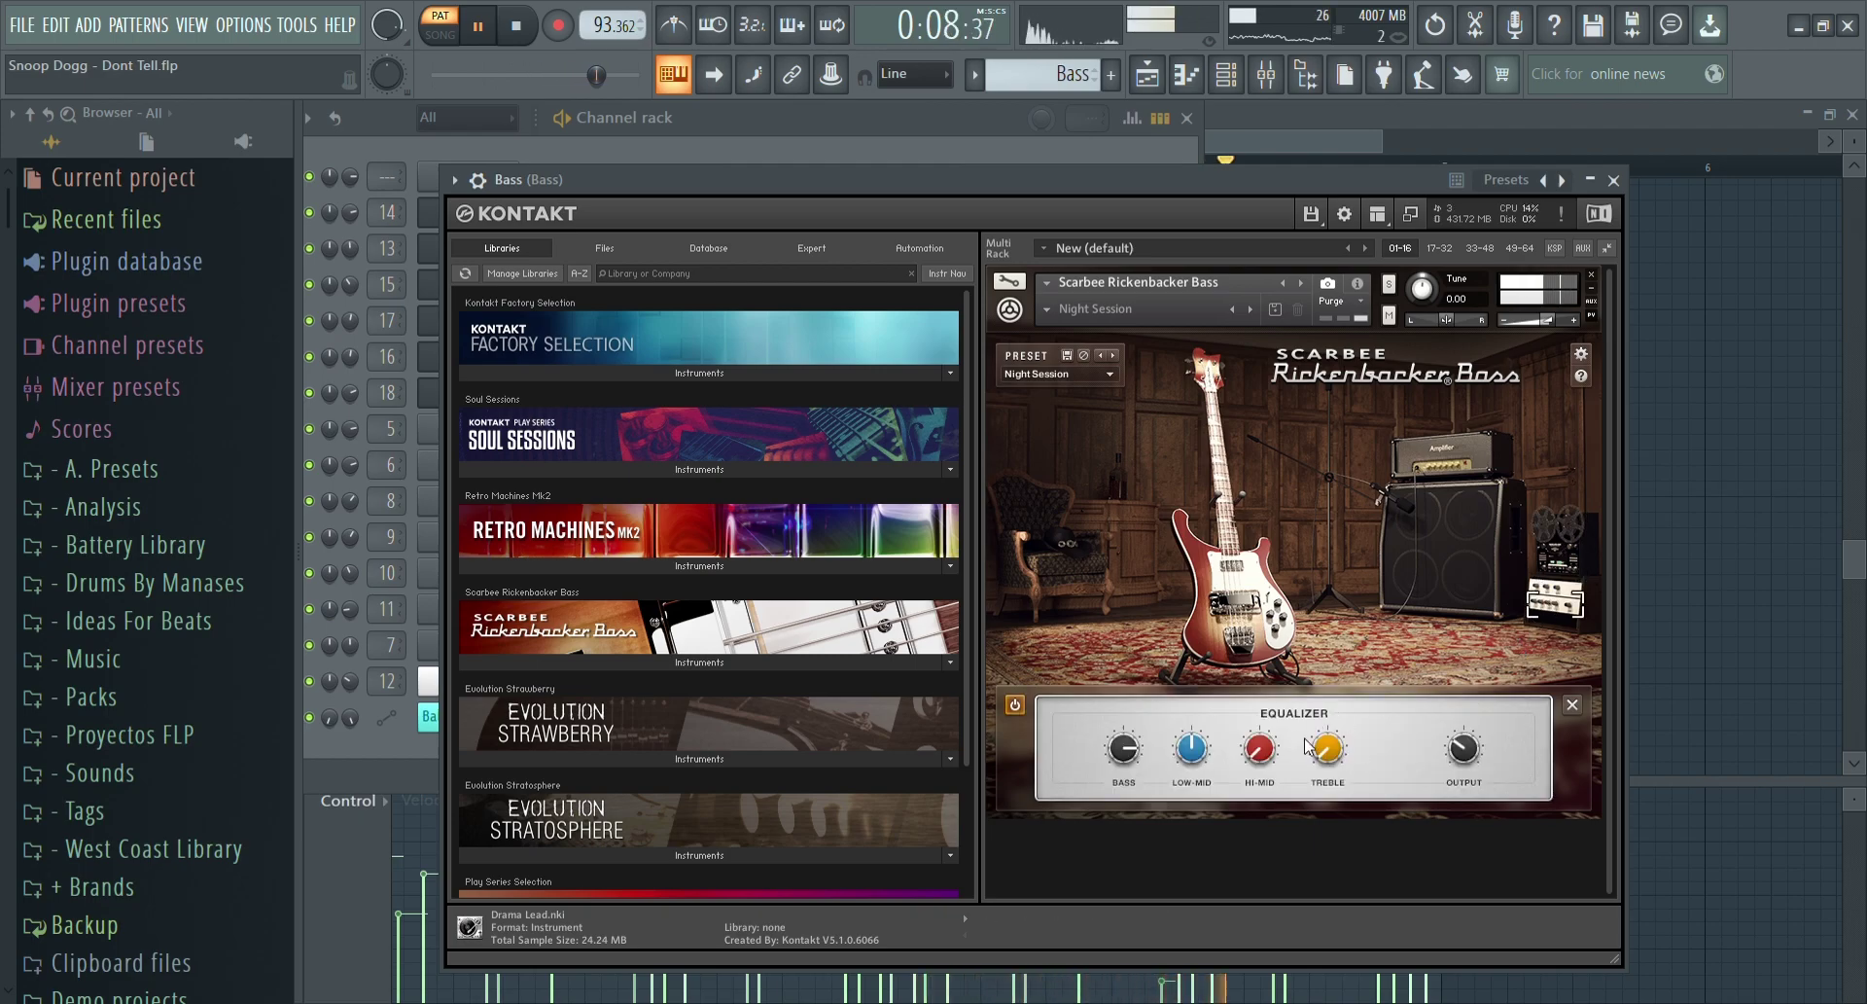
pyautogui.click(1469, 537)
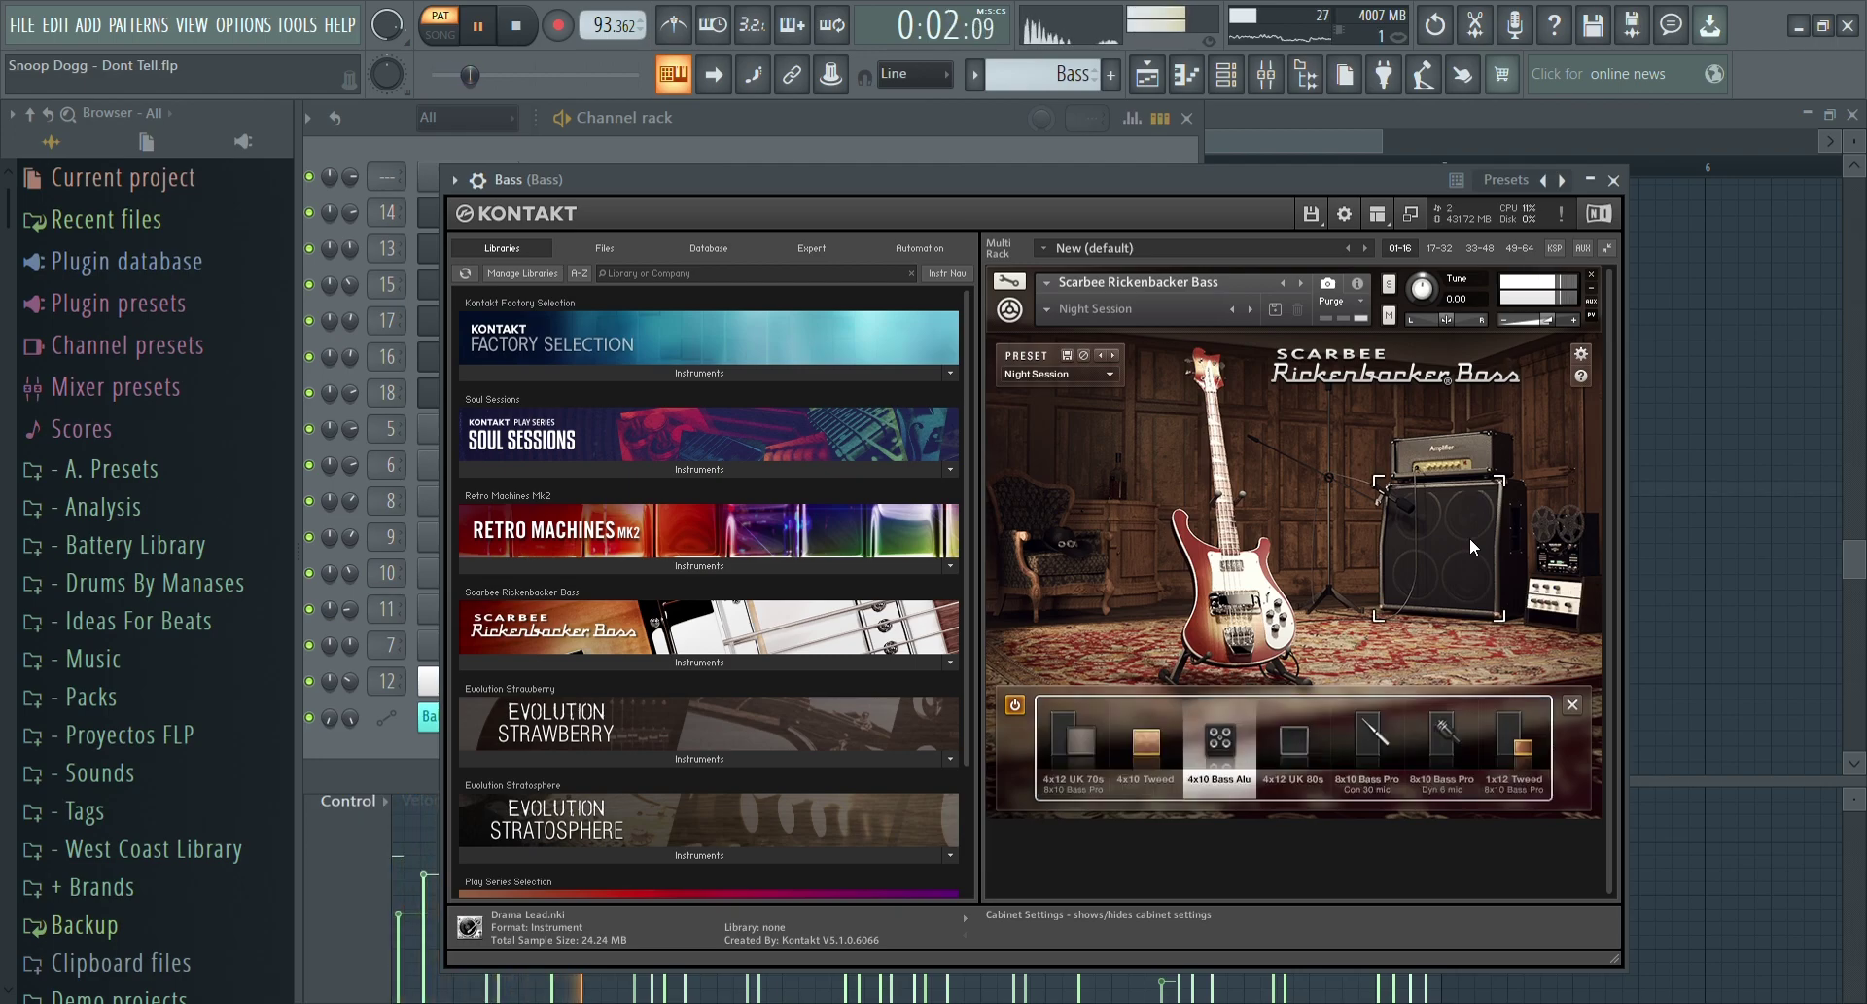
pyautogui.click(1566, 574)
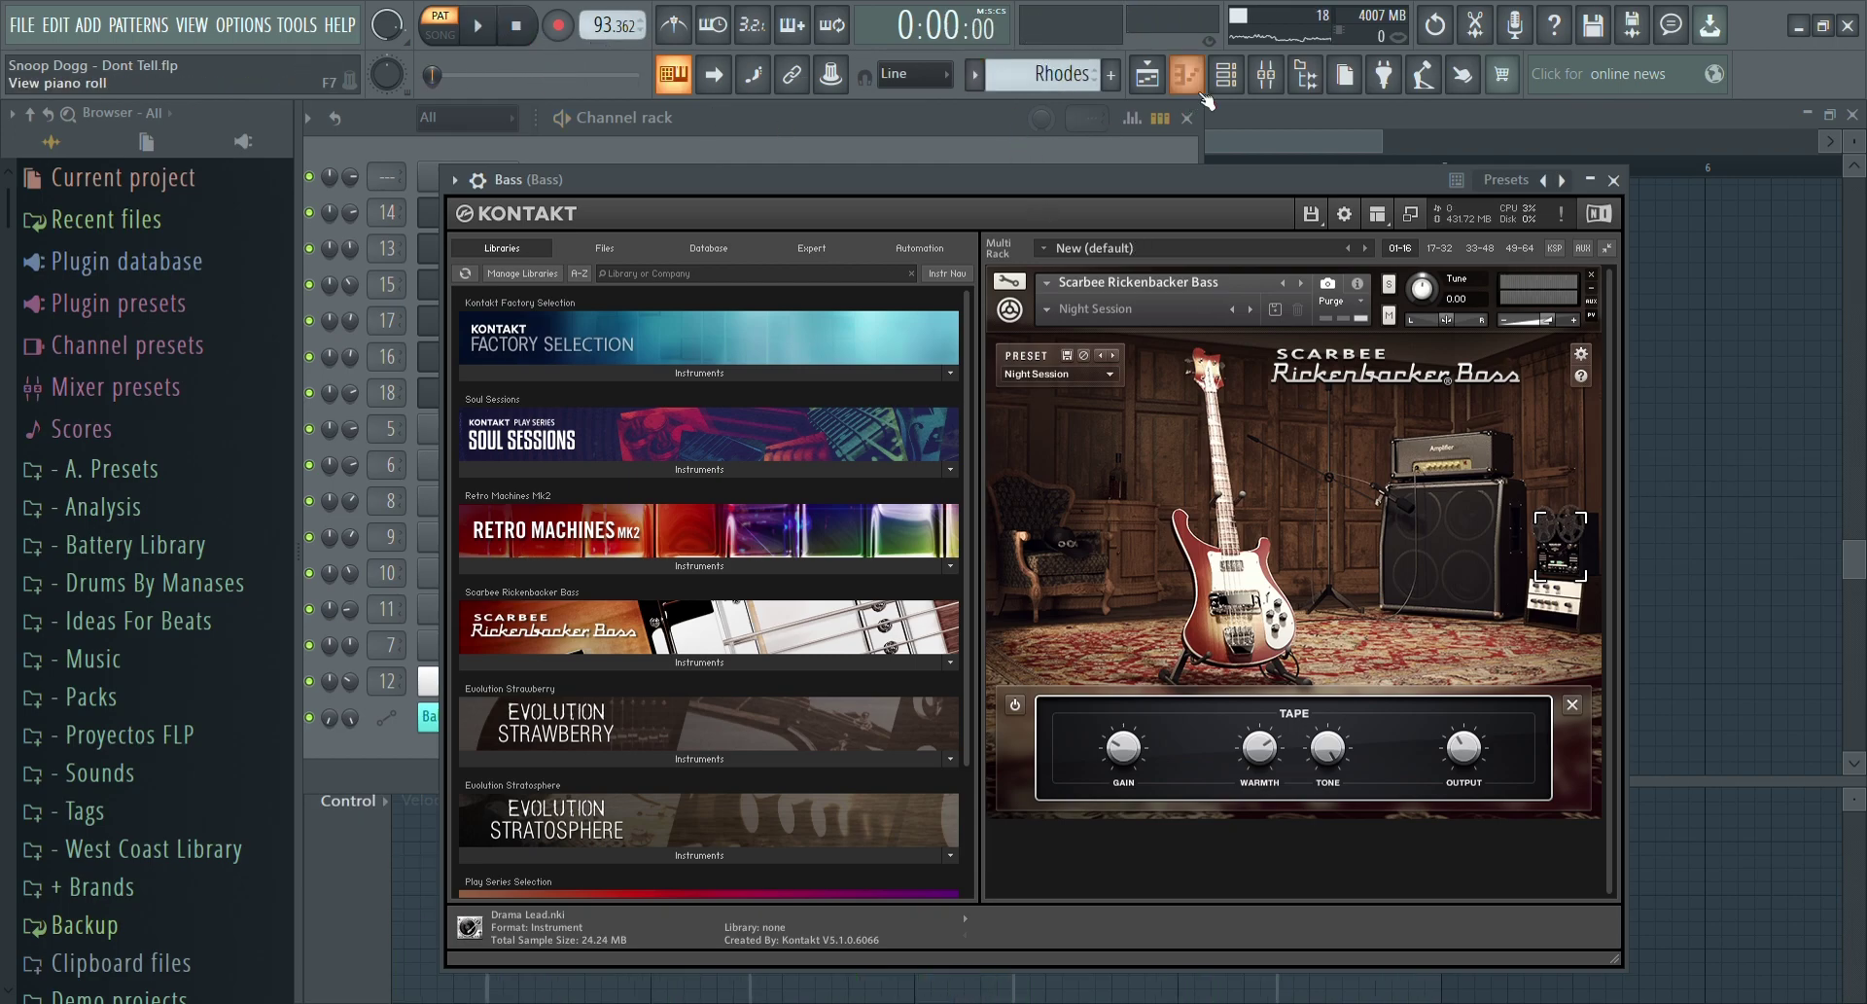
# Play the Rhodes pattern on its own, examining its chords in the piano roll and its Keyscape instrument.
pyautogui.click(1158, 118)
pyautogui.click(569, 219)
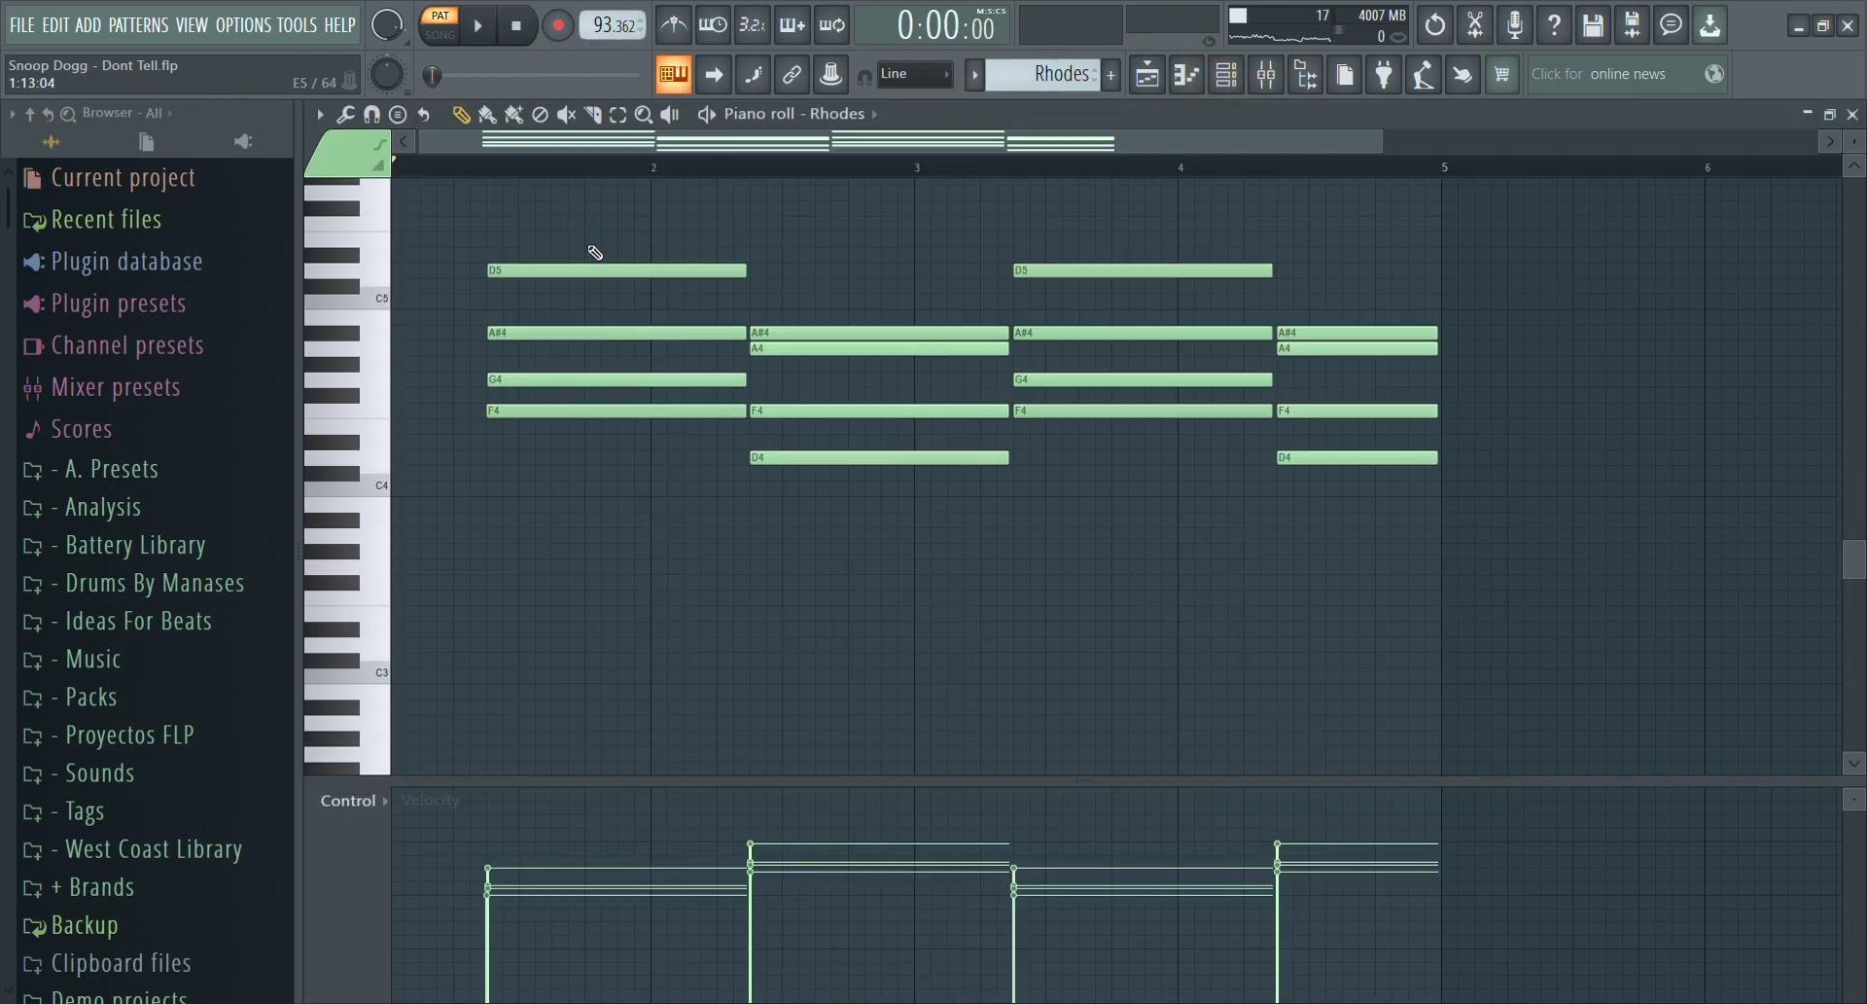
pyautogui.scroll(2, 442, 311)
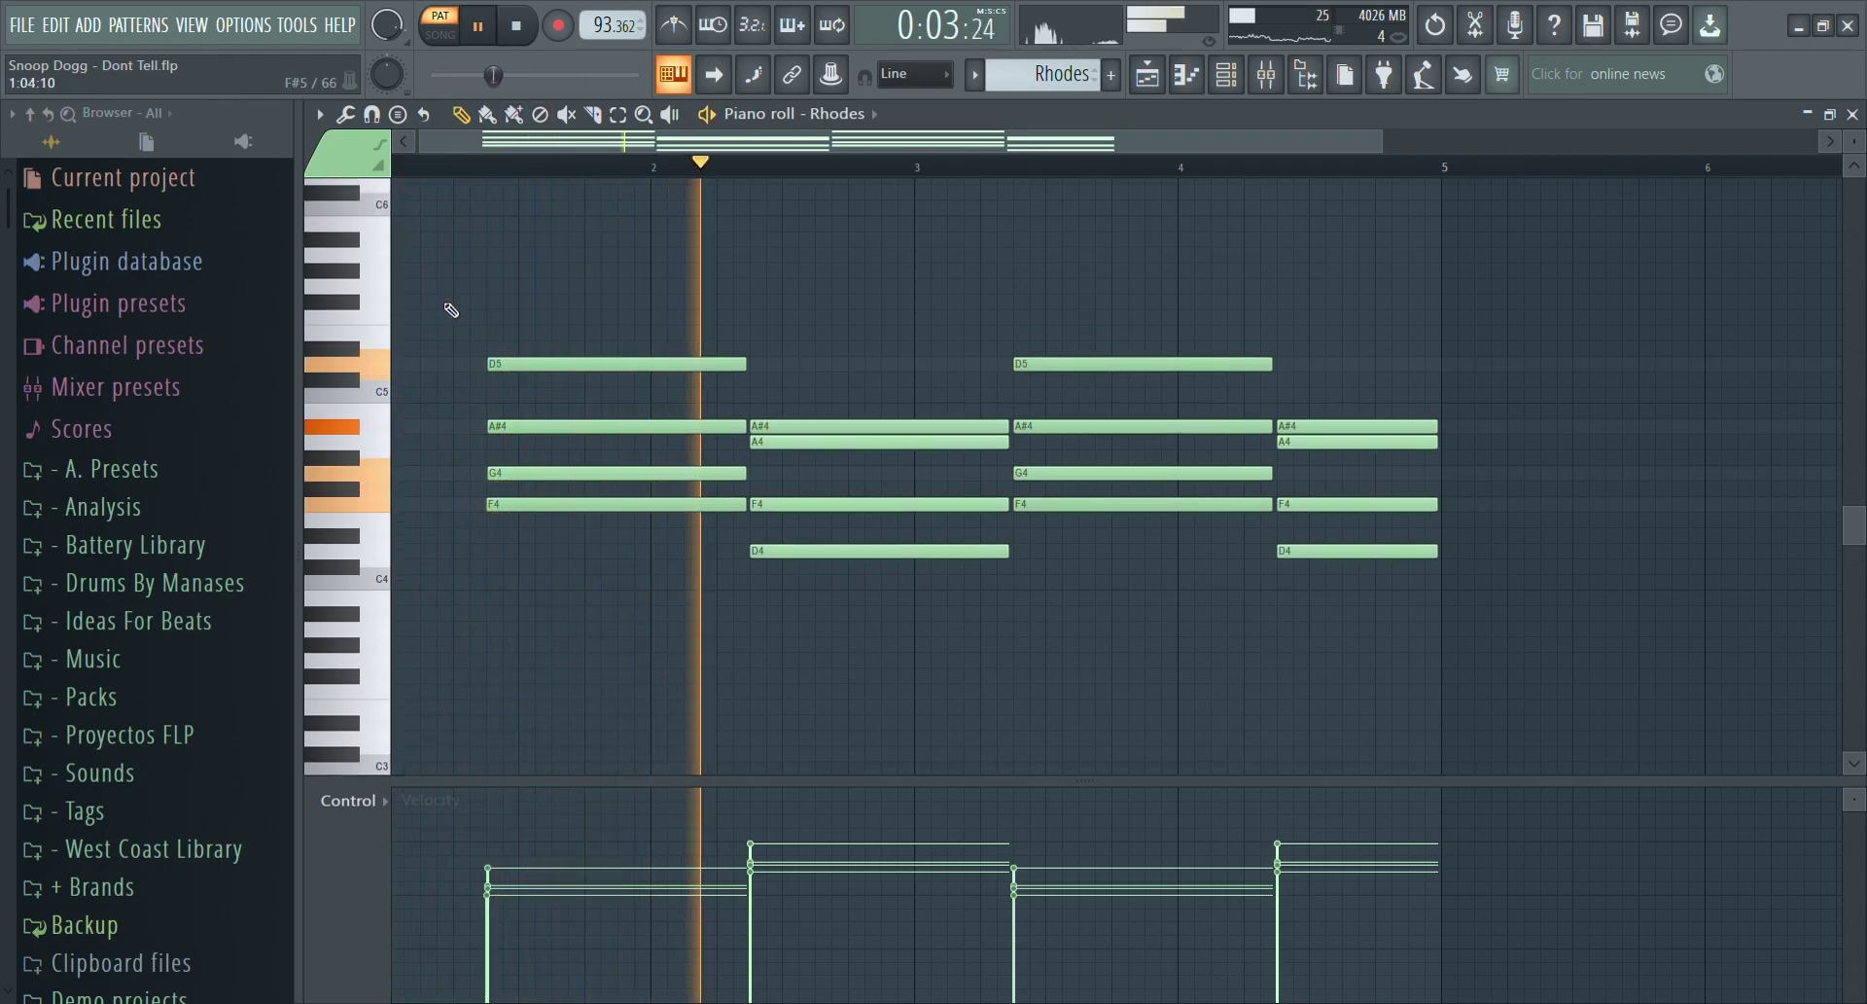
pyautogui.press('F6')
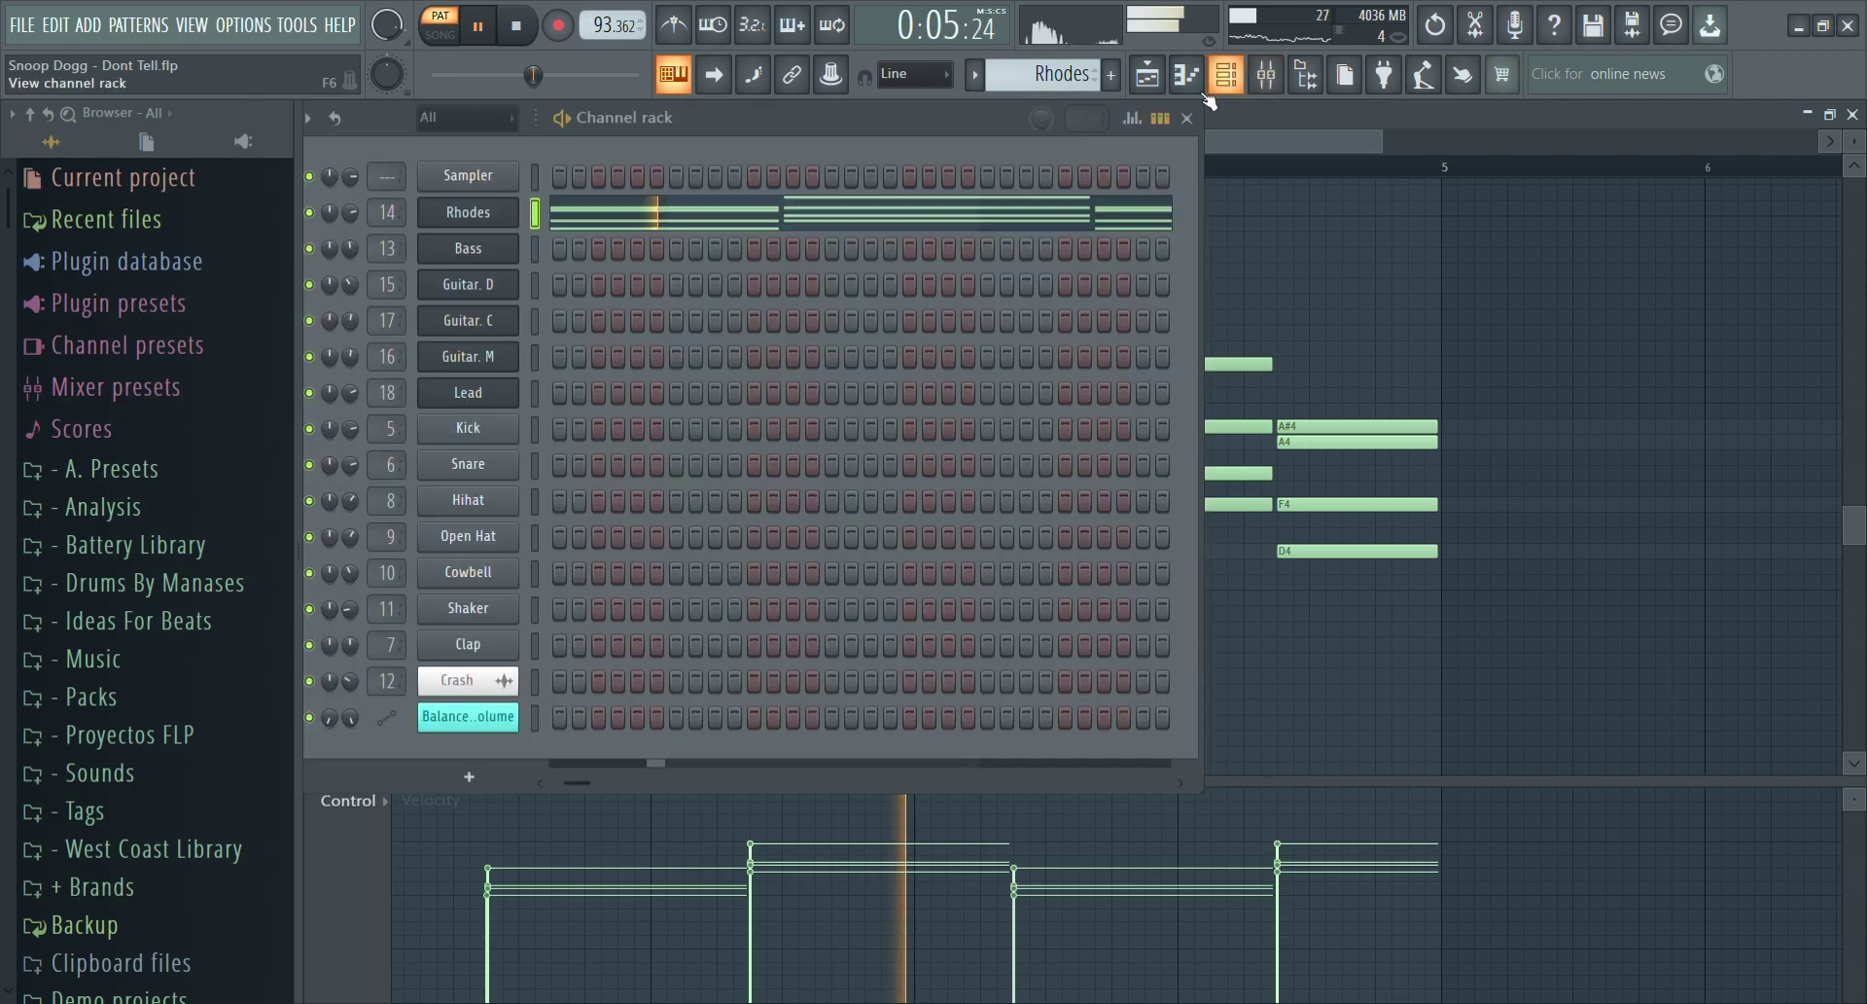
pyautogui.click(496, 222)
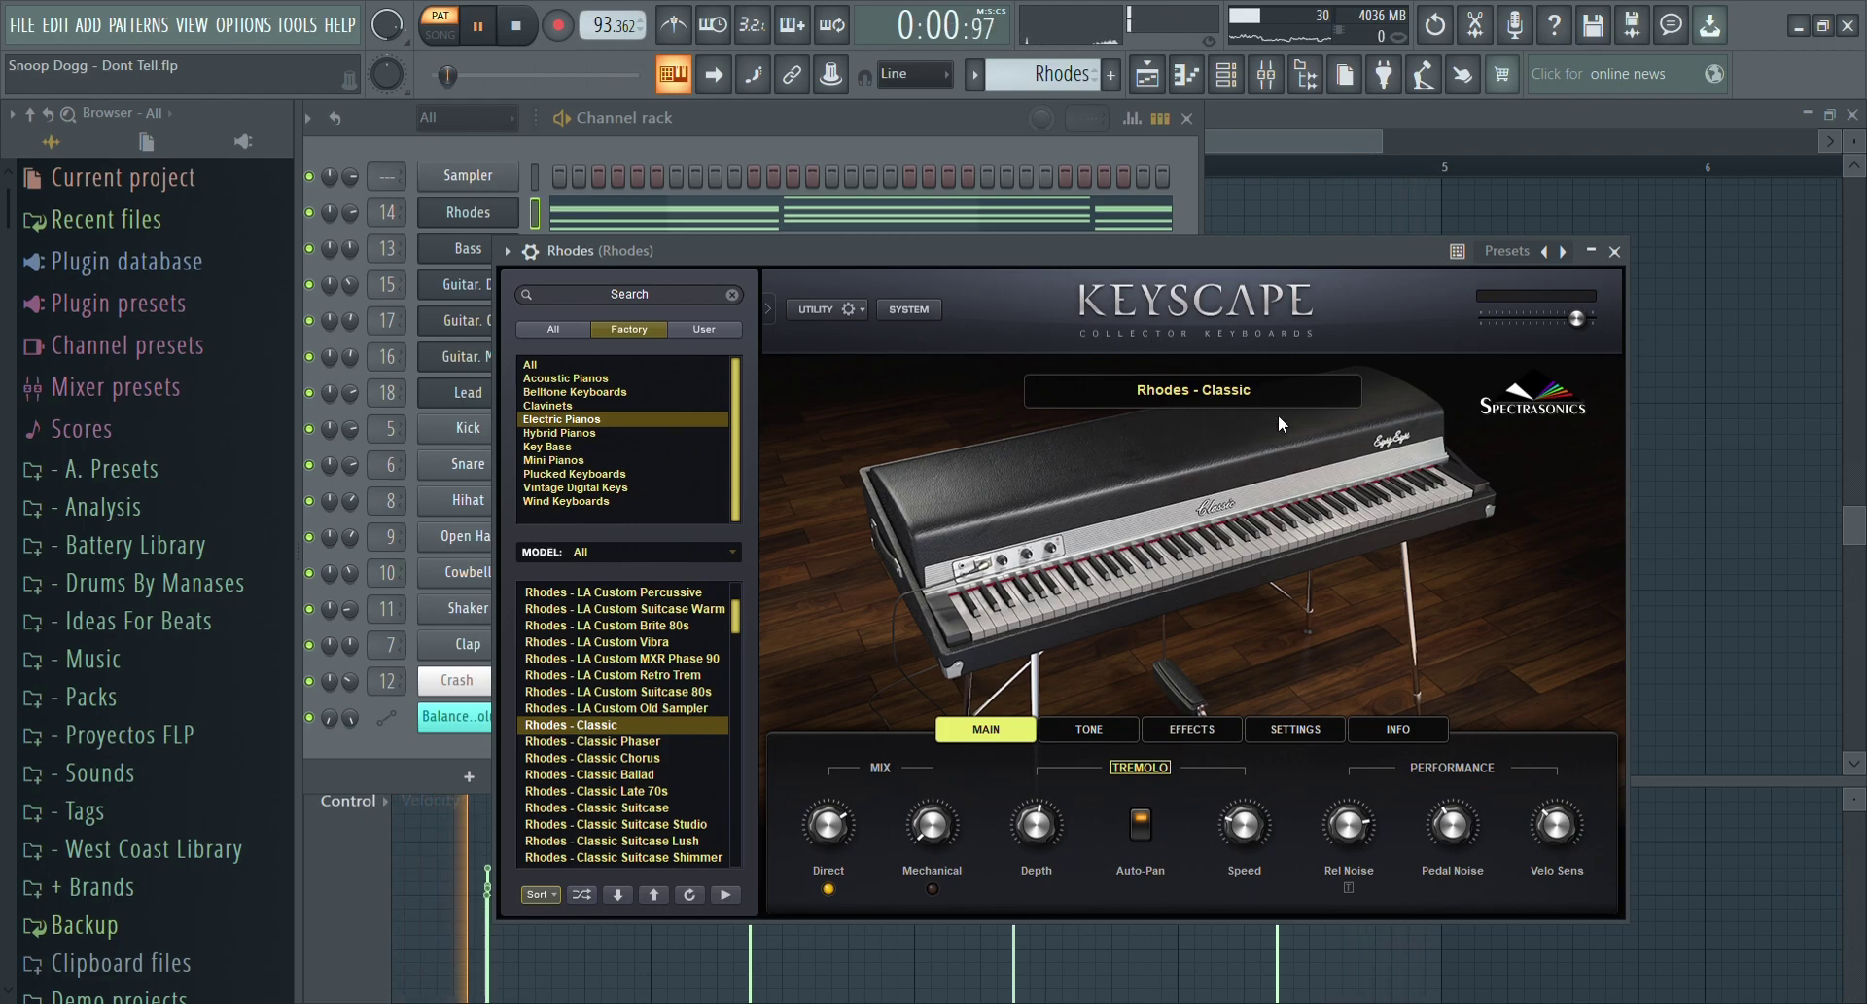
# Stop the Rhodes playback, and play the Guitar. D pattern with its notes open in the piano roll.
pyautogui.click(1274, 109)
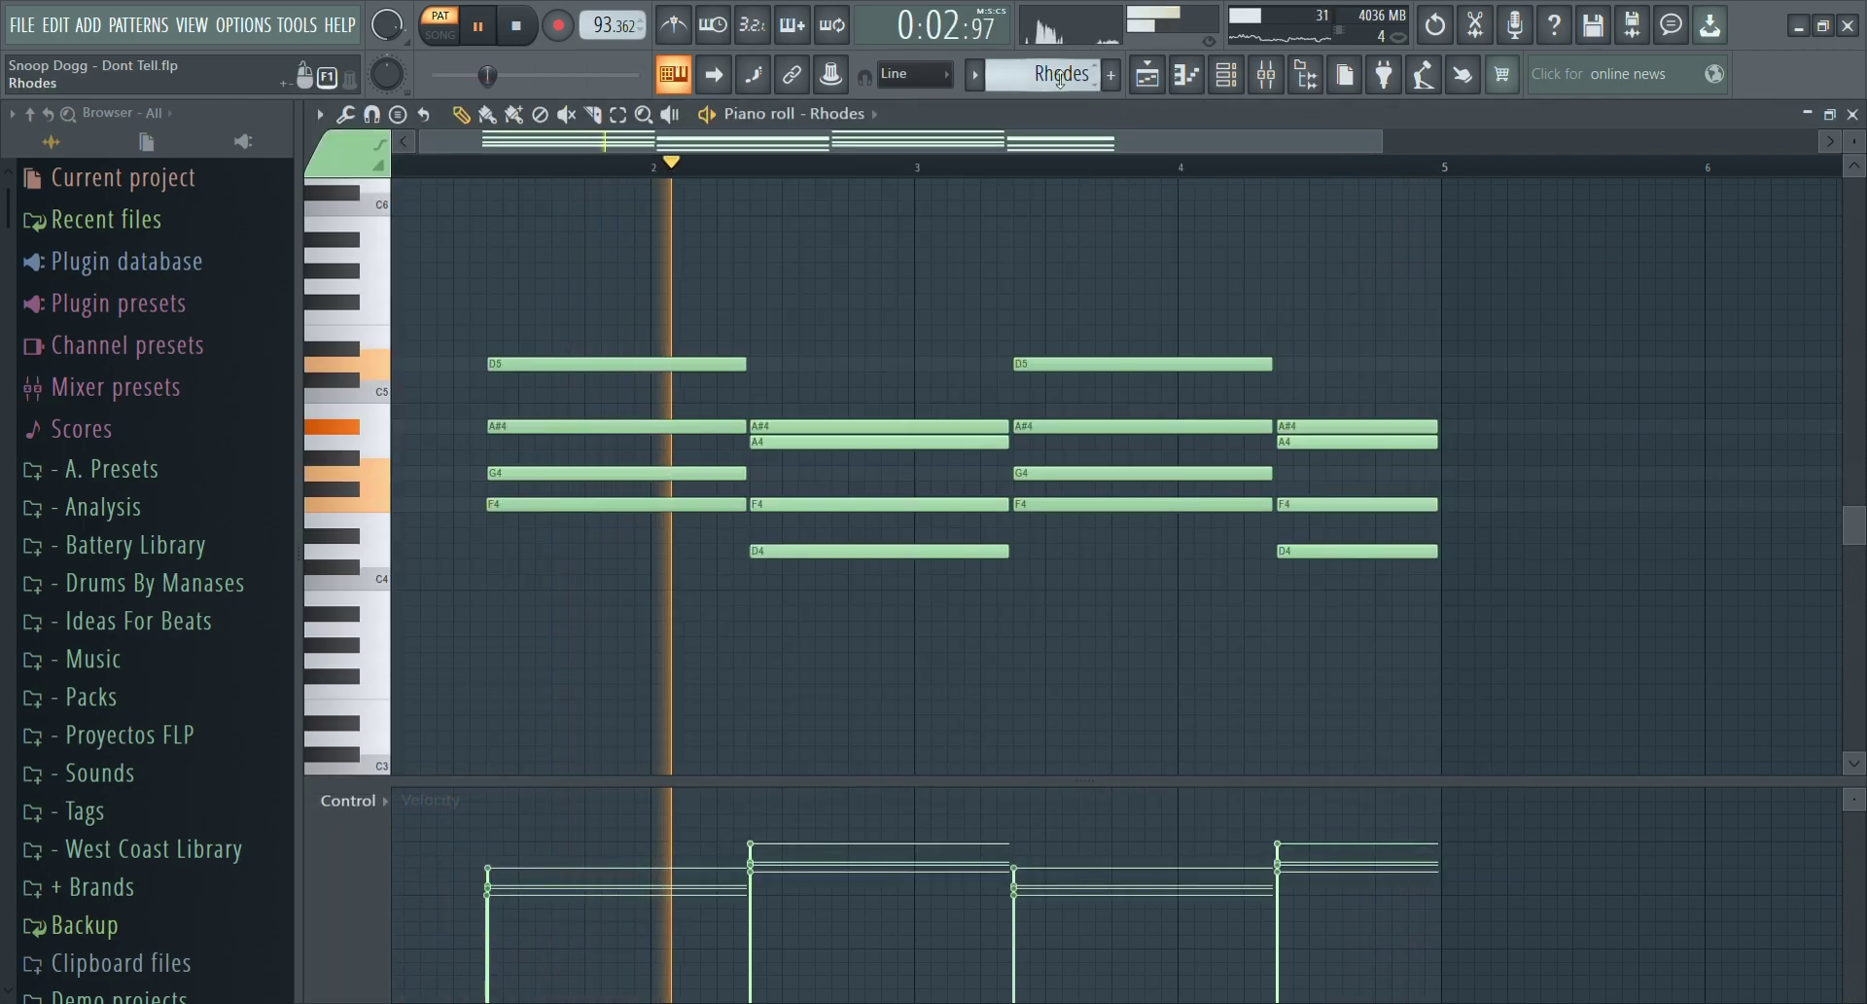
pyautogui.click(519, 29)
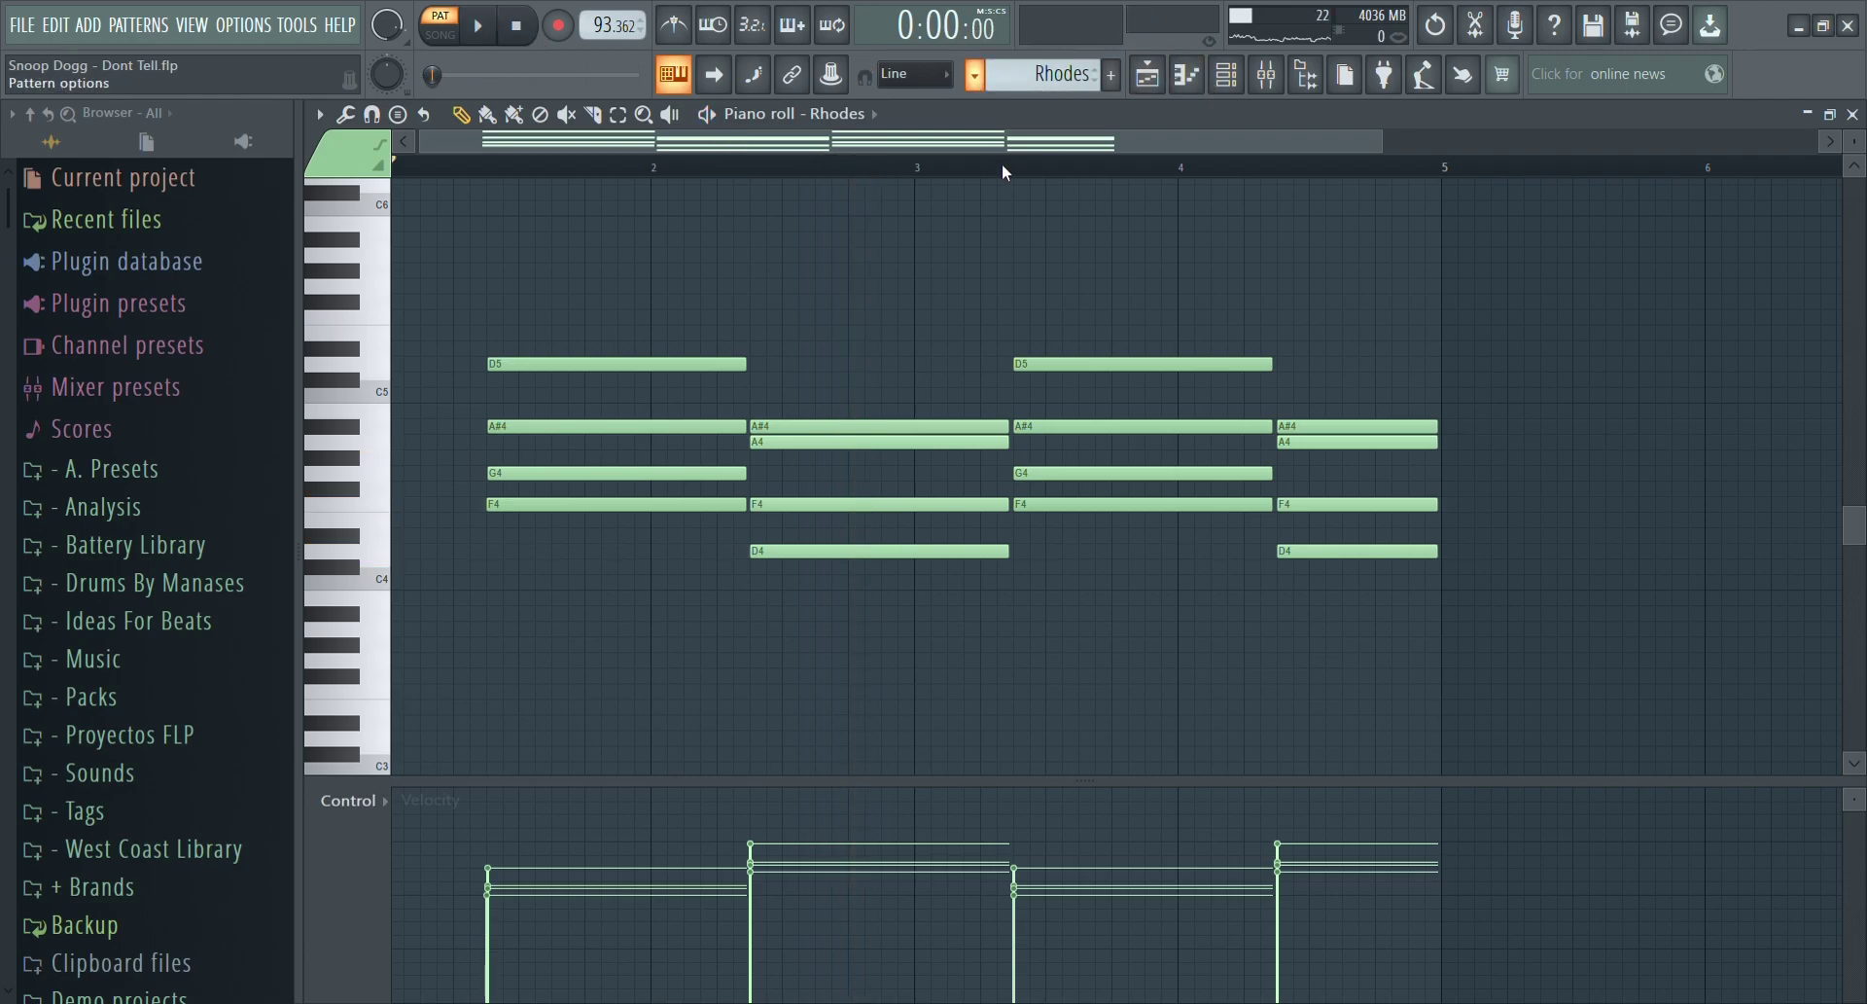
pyautogui.scroll(-1, 1050, 74)
pyautogui.click(1233, 85)
pyautogui.click(625, 292)
pyautogui.scroll(5, 626, 297)
pyautogui.click(482, 31)
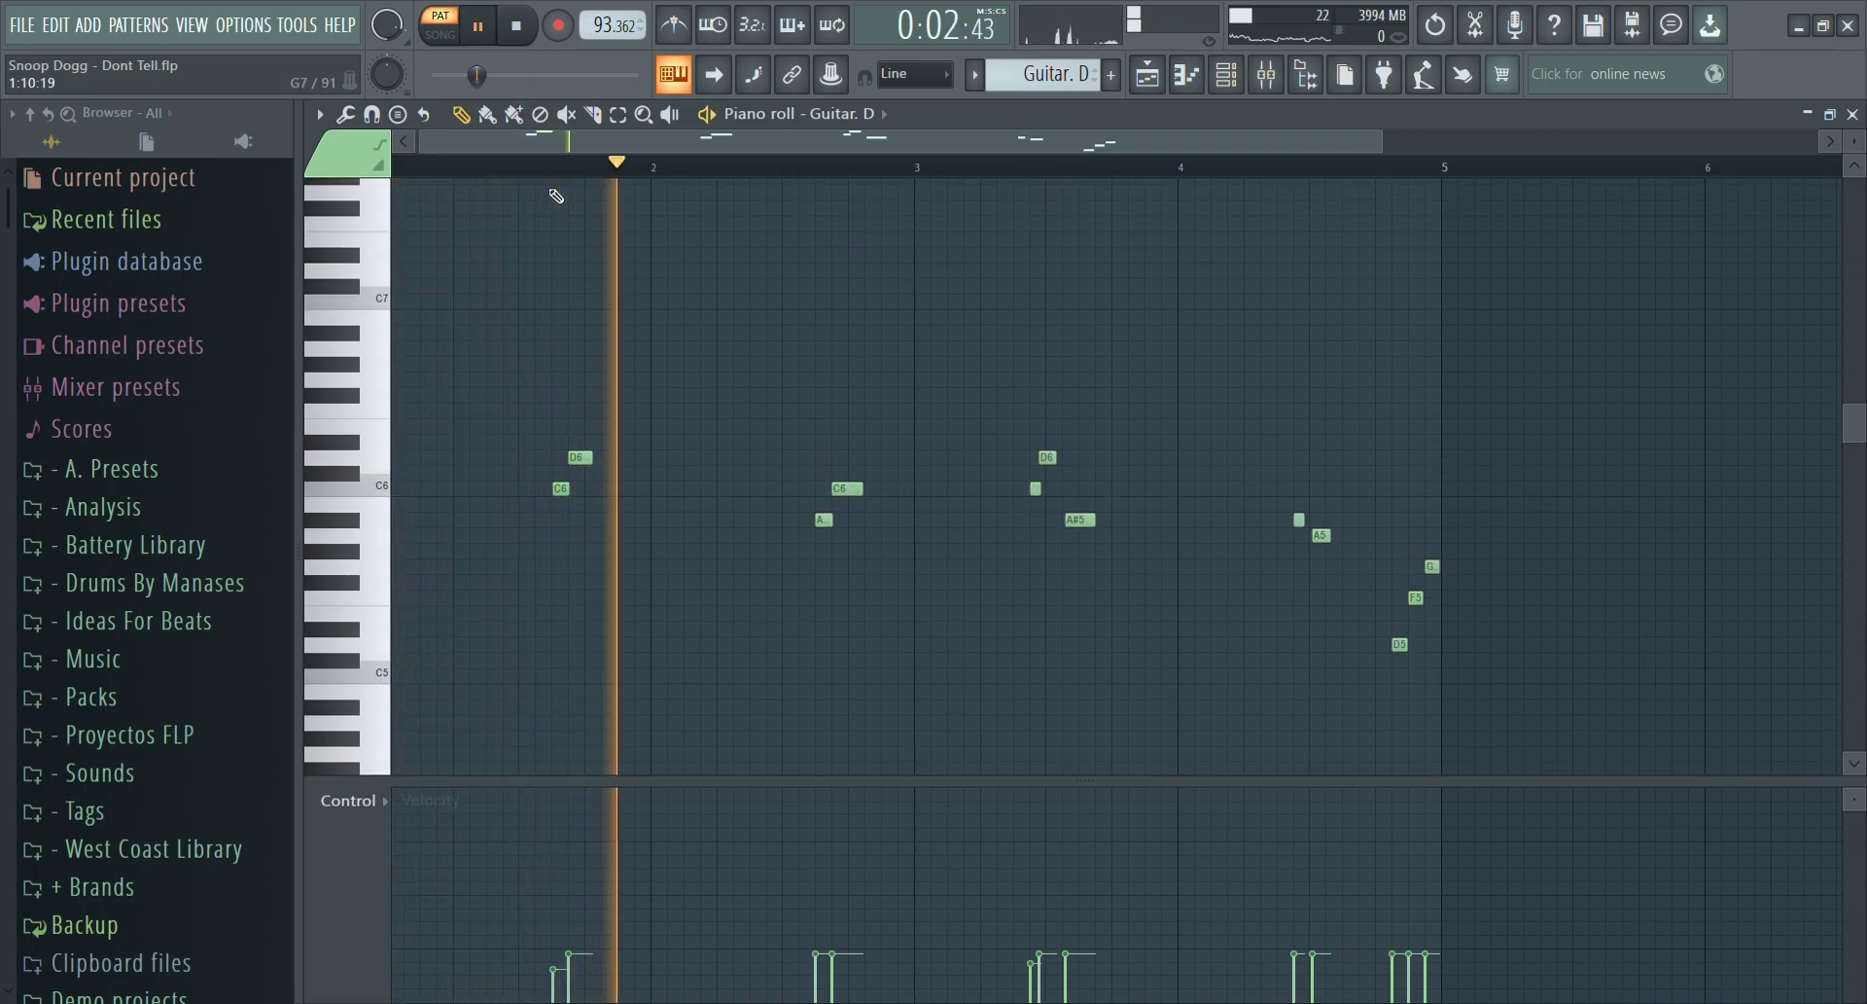
# Inspect the Guitar D mixer track's routing and effects, including its Fruity Delay 2 settings.
pyautogui.click(1261, 76)
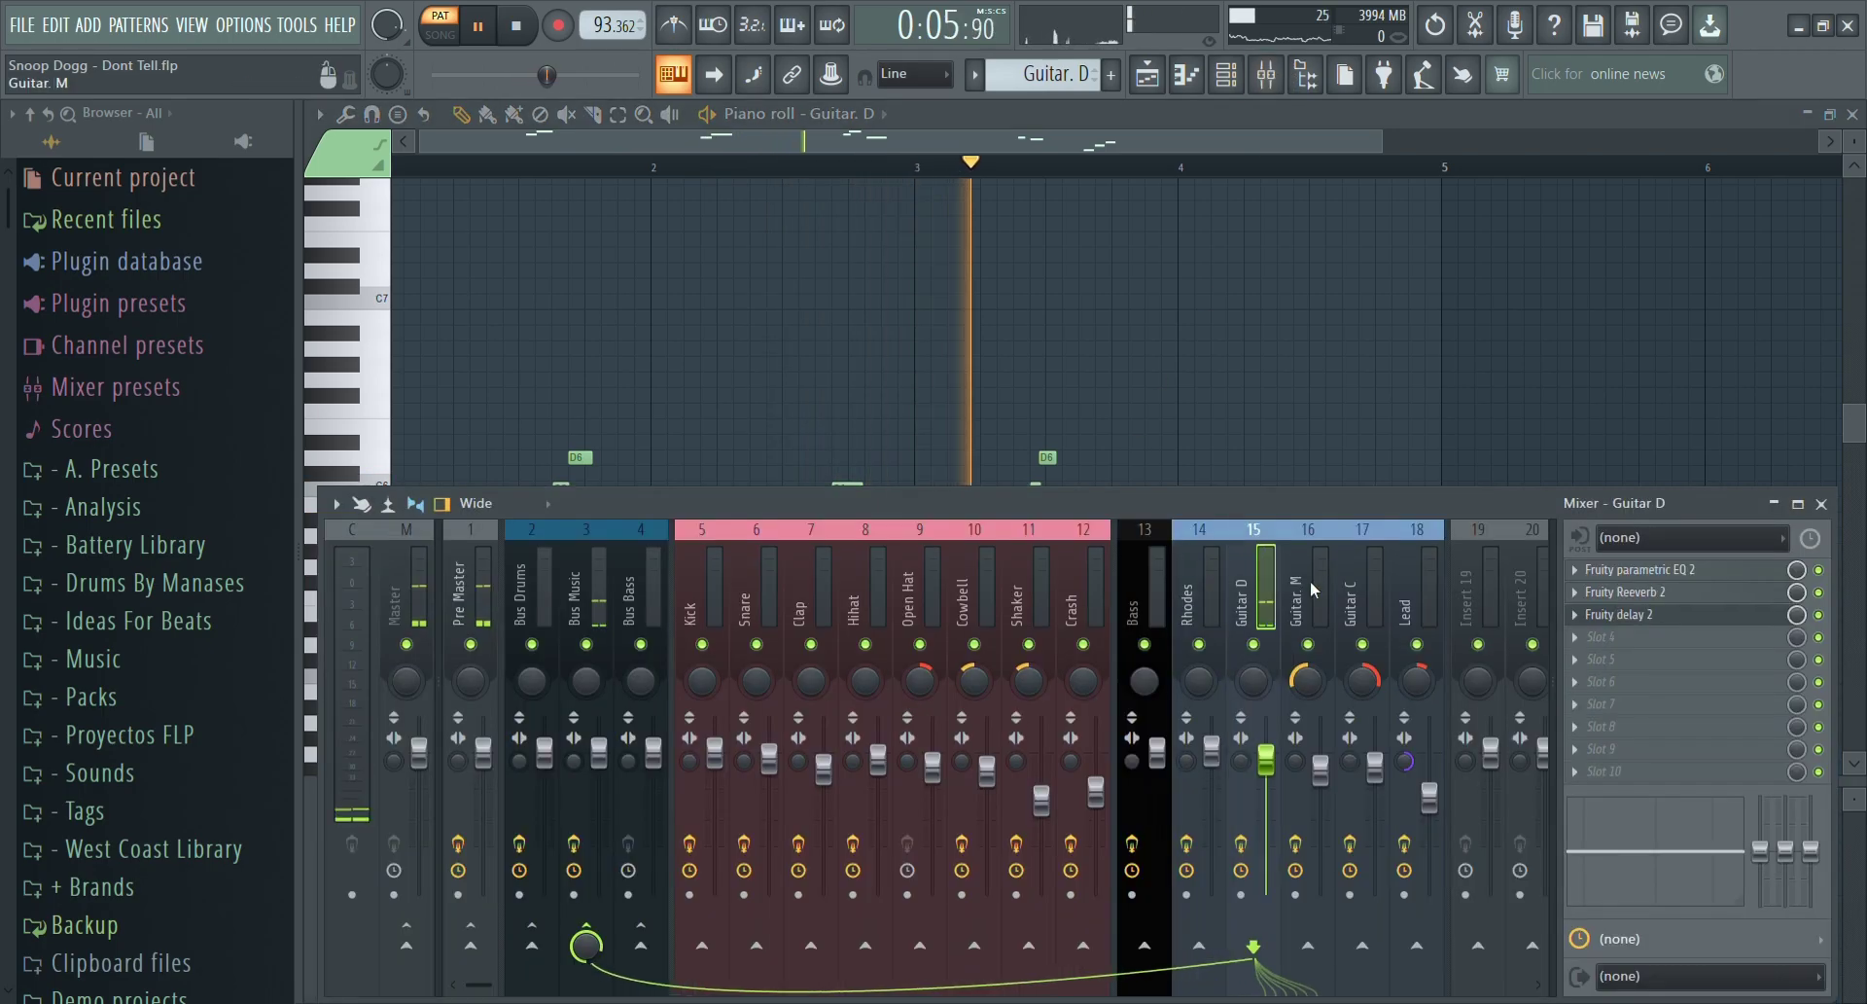
pyautogui.click(1622, 615)
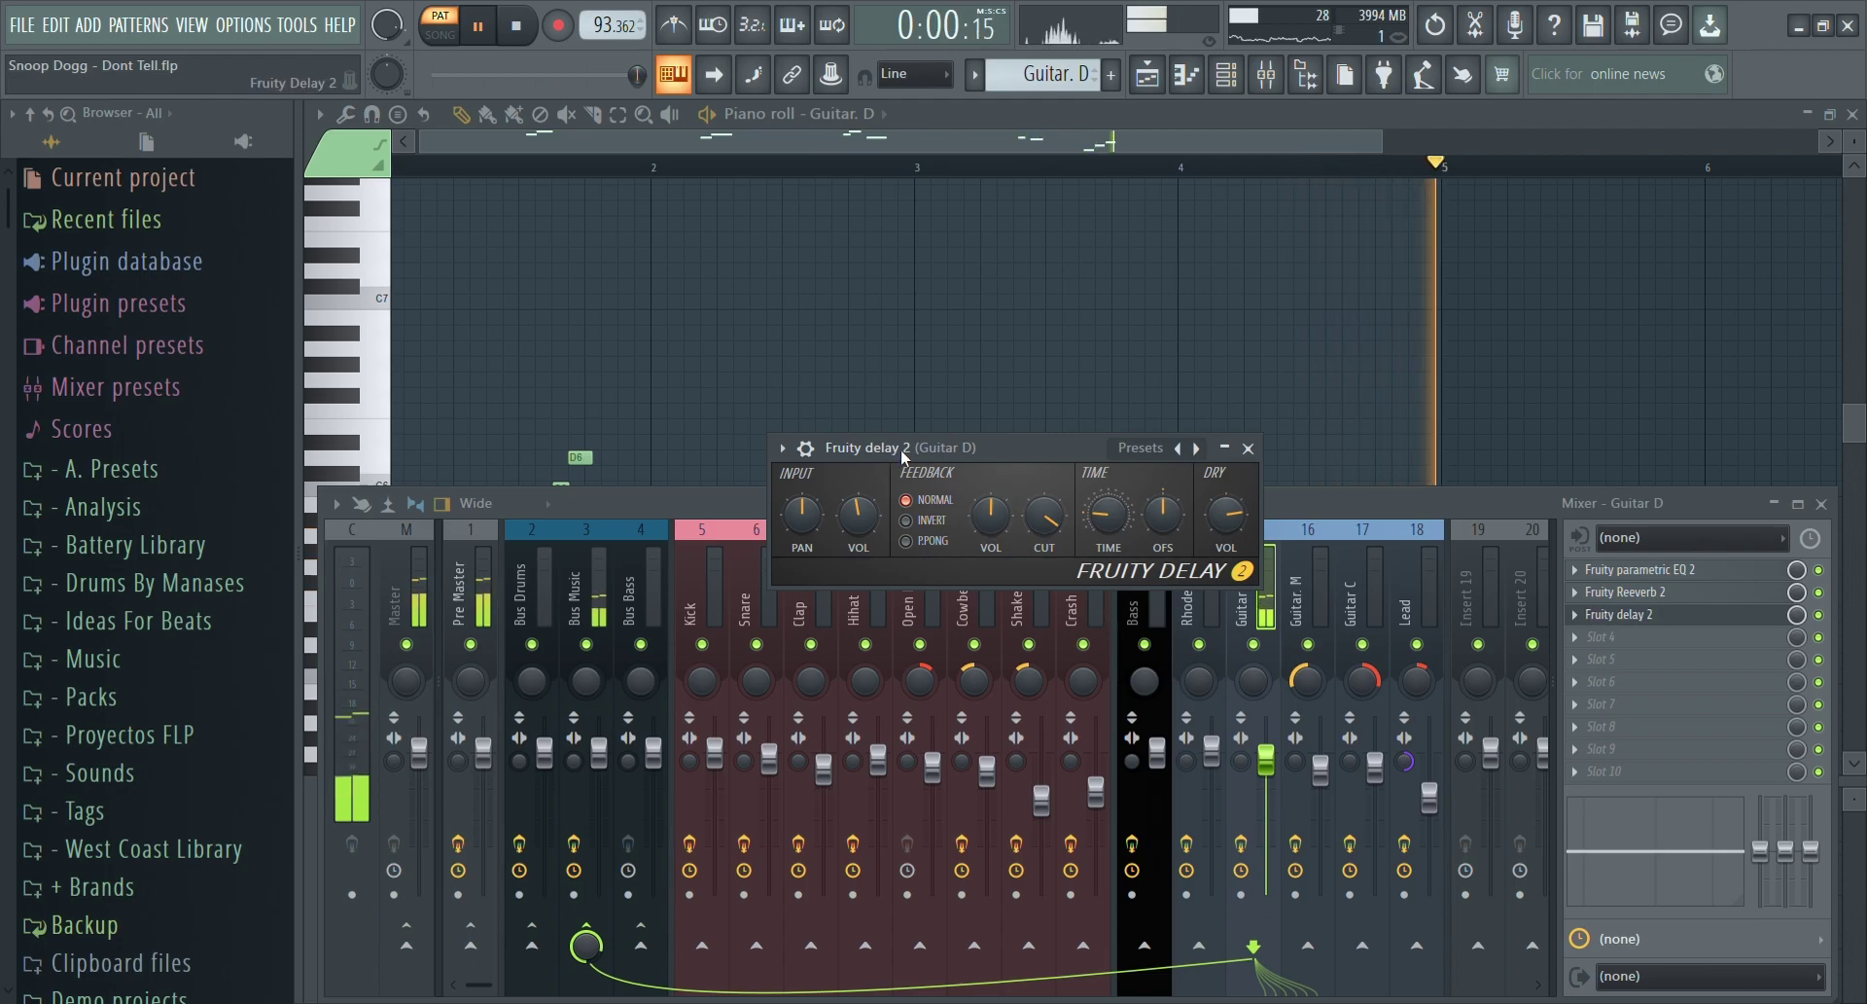
pyautogui.click(1236, 454)
# Examine the Kontakt Evolution Stratosphere instrument on the Guitar. D channel and the pattern's clips in the playlist.
pyautogui.click(1226, 74)
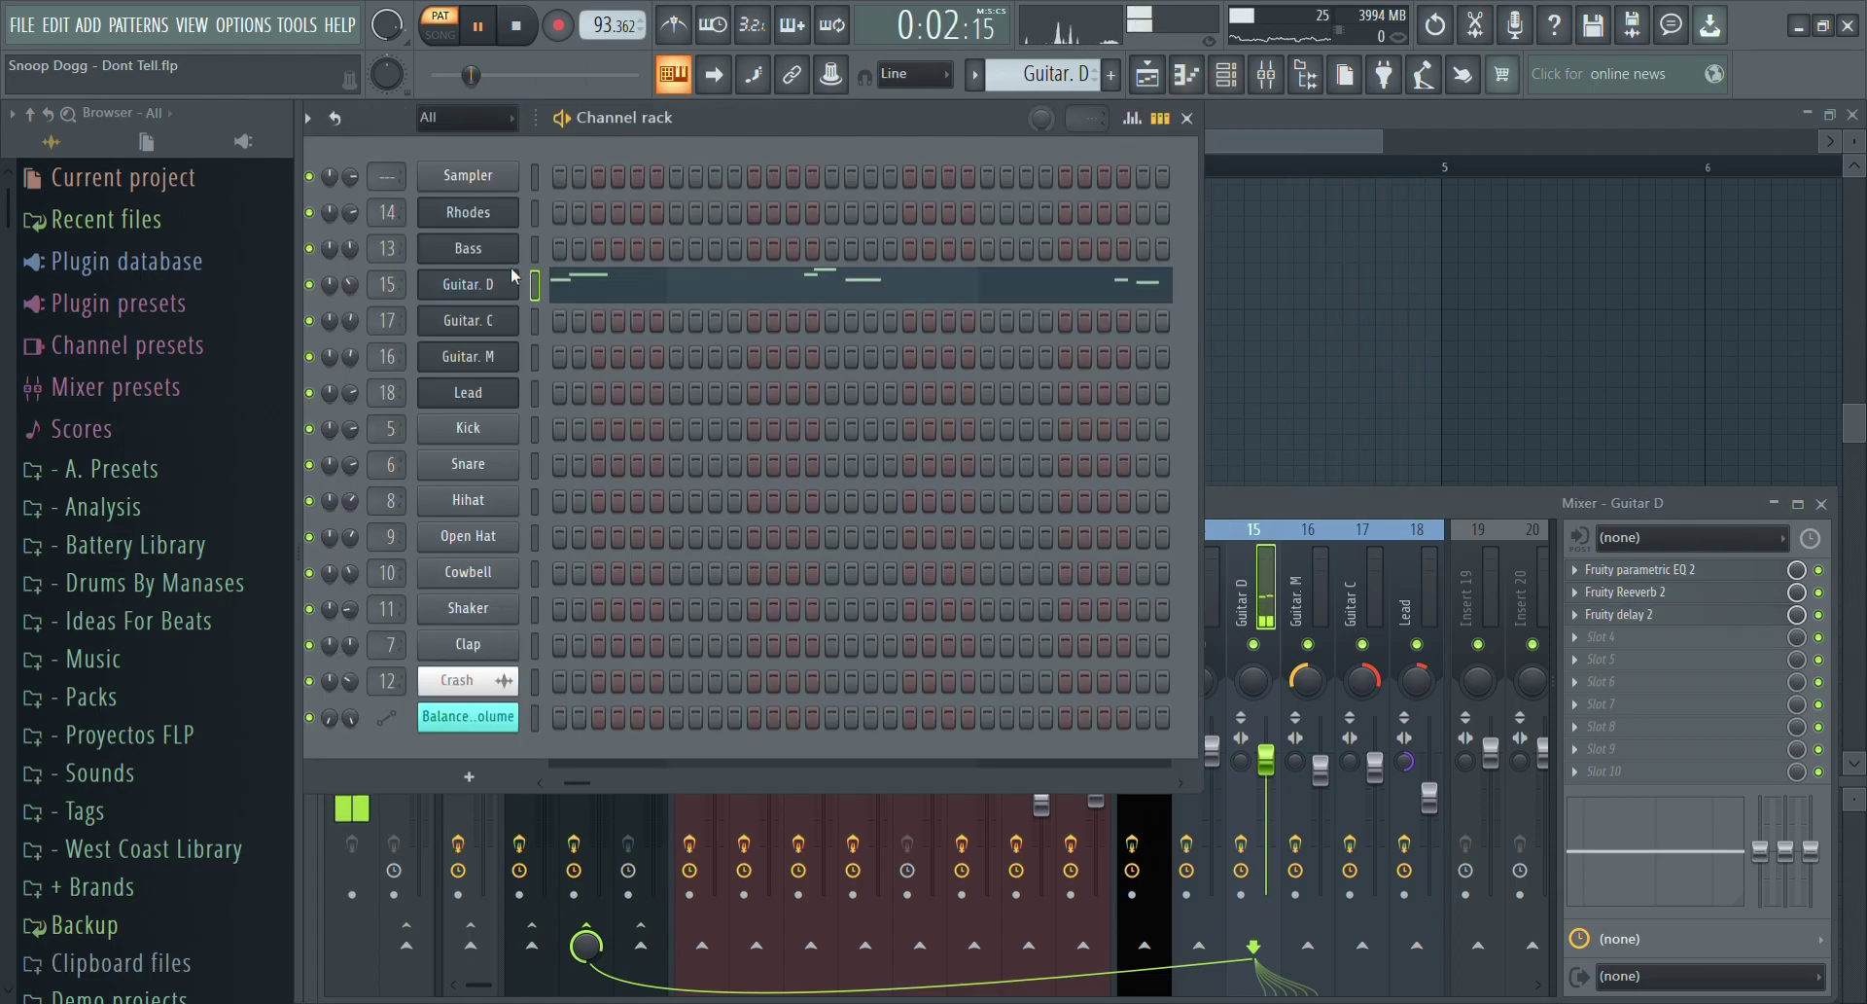
pyautogui.click(457, 287)
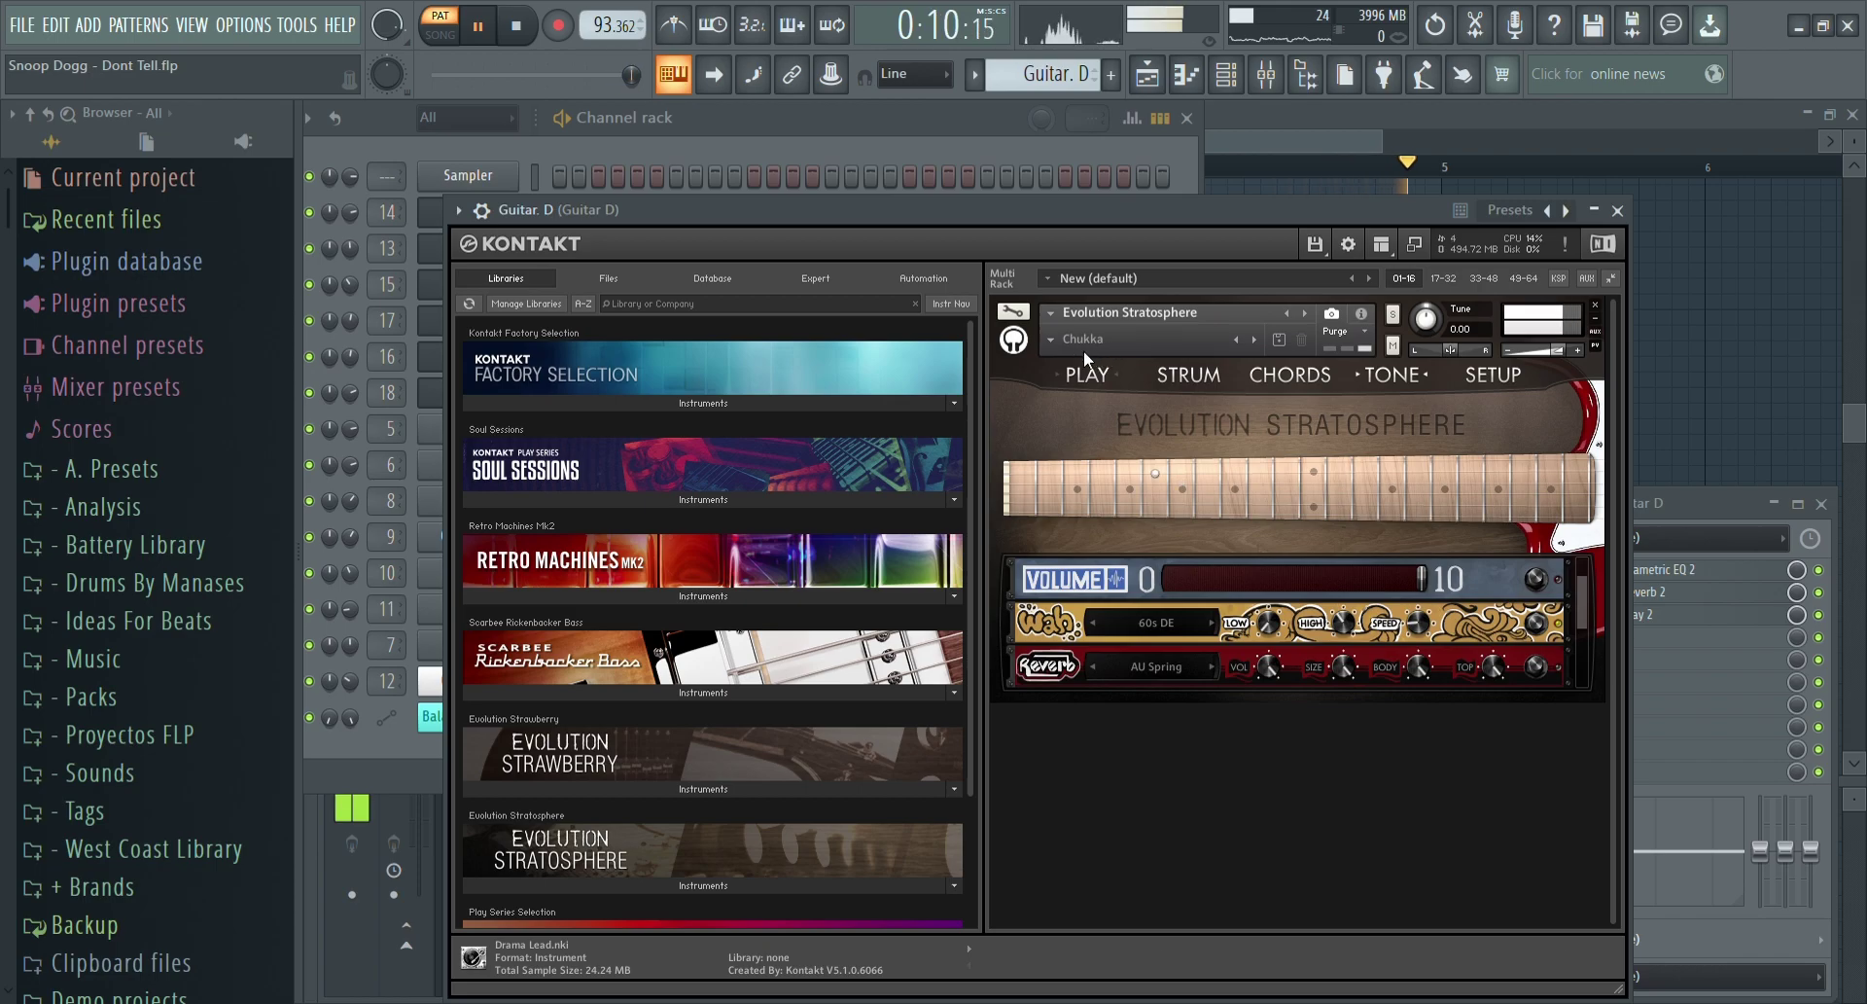
pyautogui.click(1149, 84)
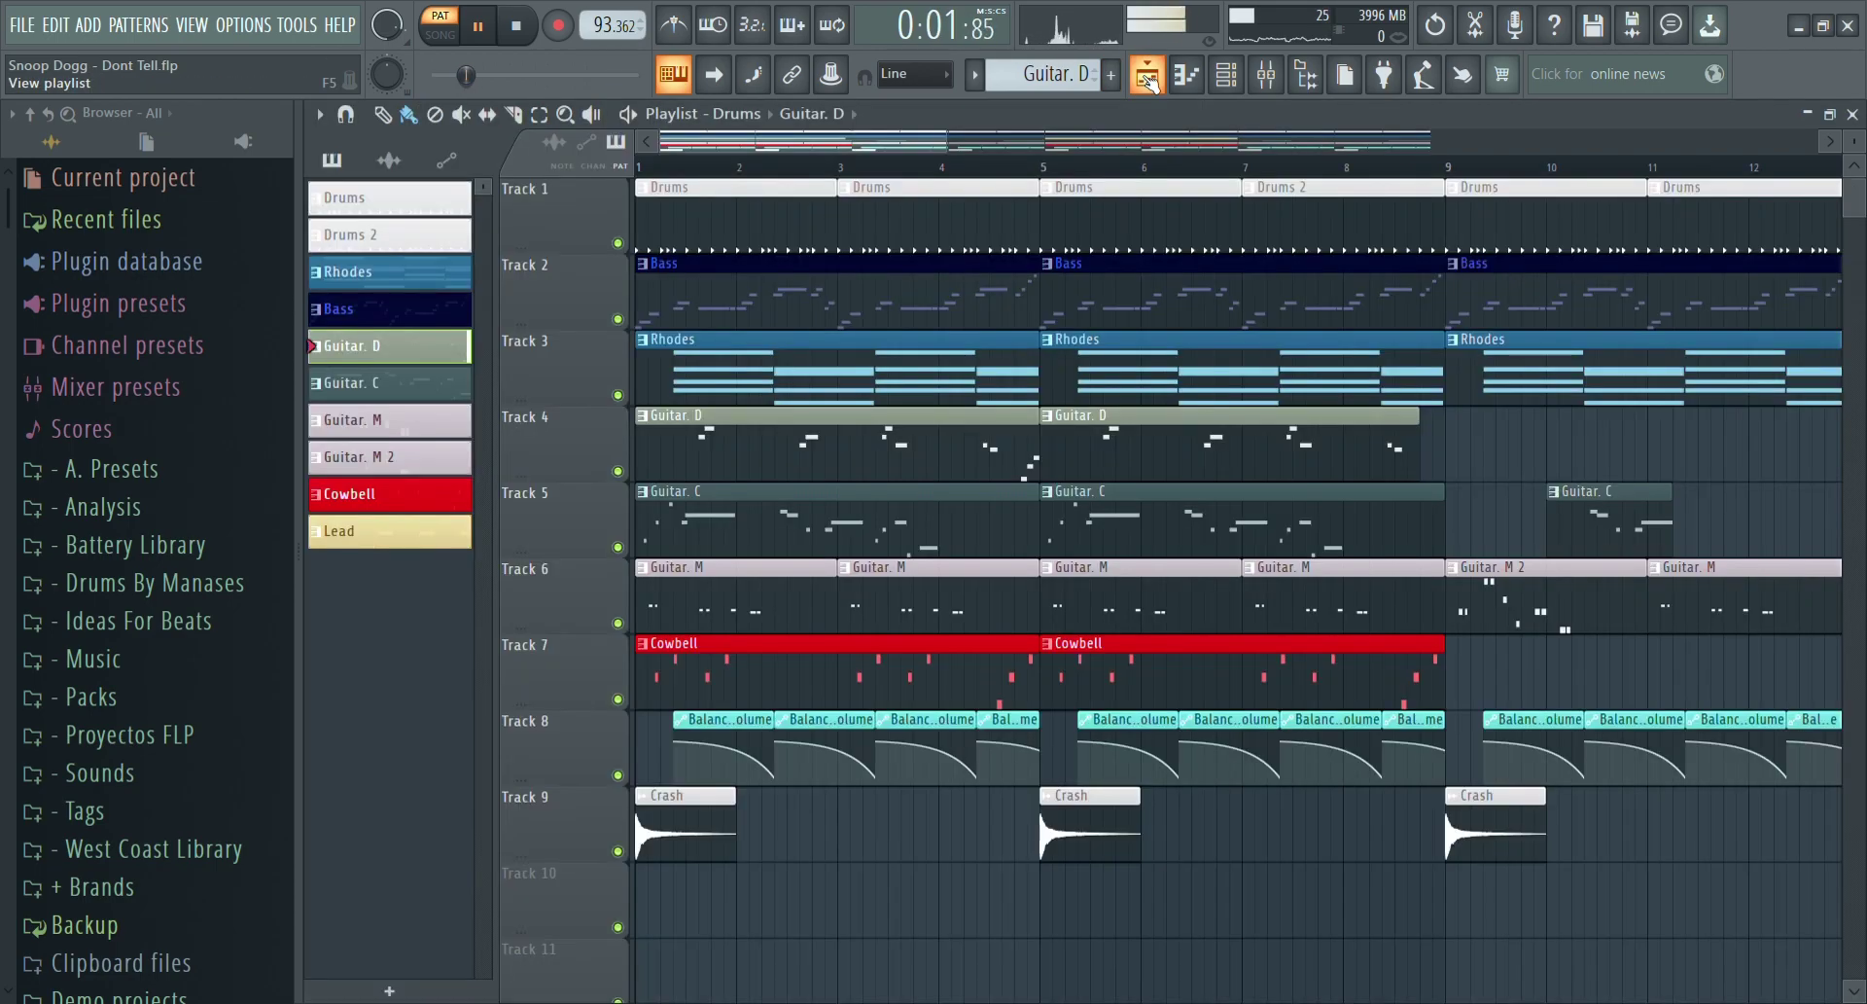
# Play the Guitar. C pattern on its own with its notes open in the piano roll.
pyautogui.click(1225, 80)
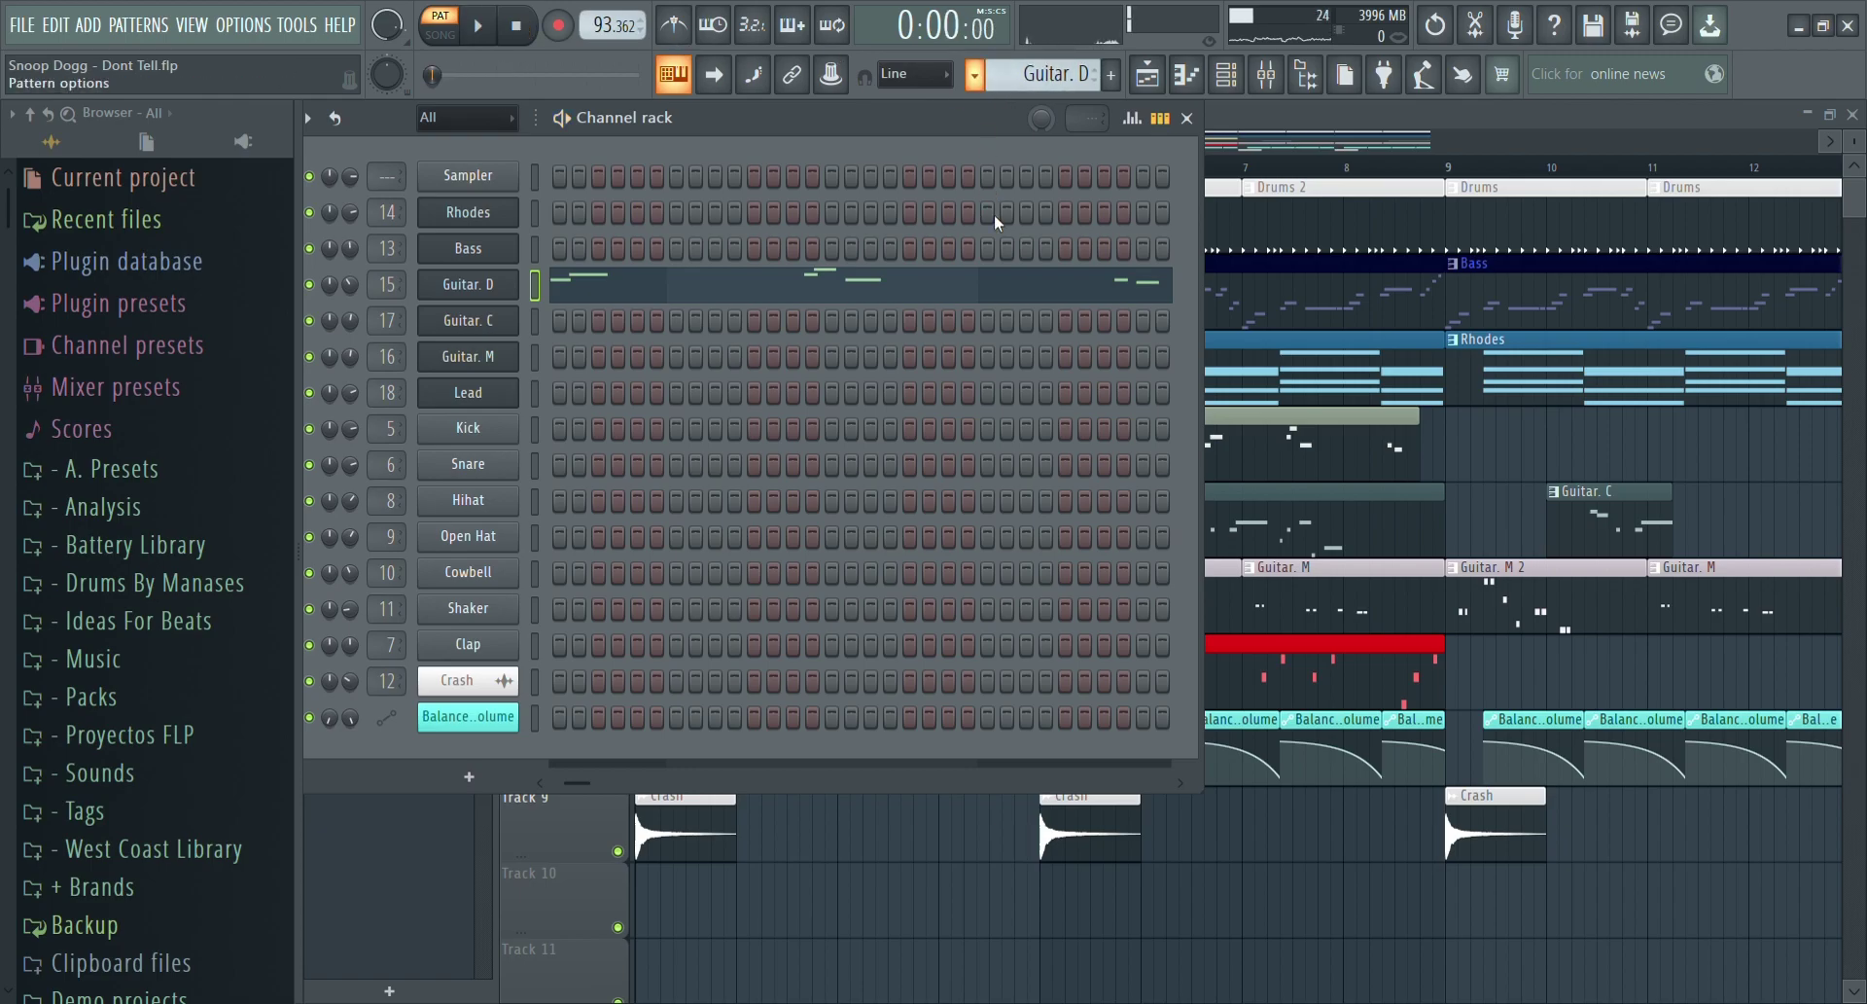
pyautogui.press('KP_Add')
pyautogui.click(620, 331)
pyautogui.click(474, 29)
pyautogui.scroll(-2, 513, 380)
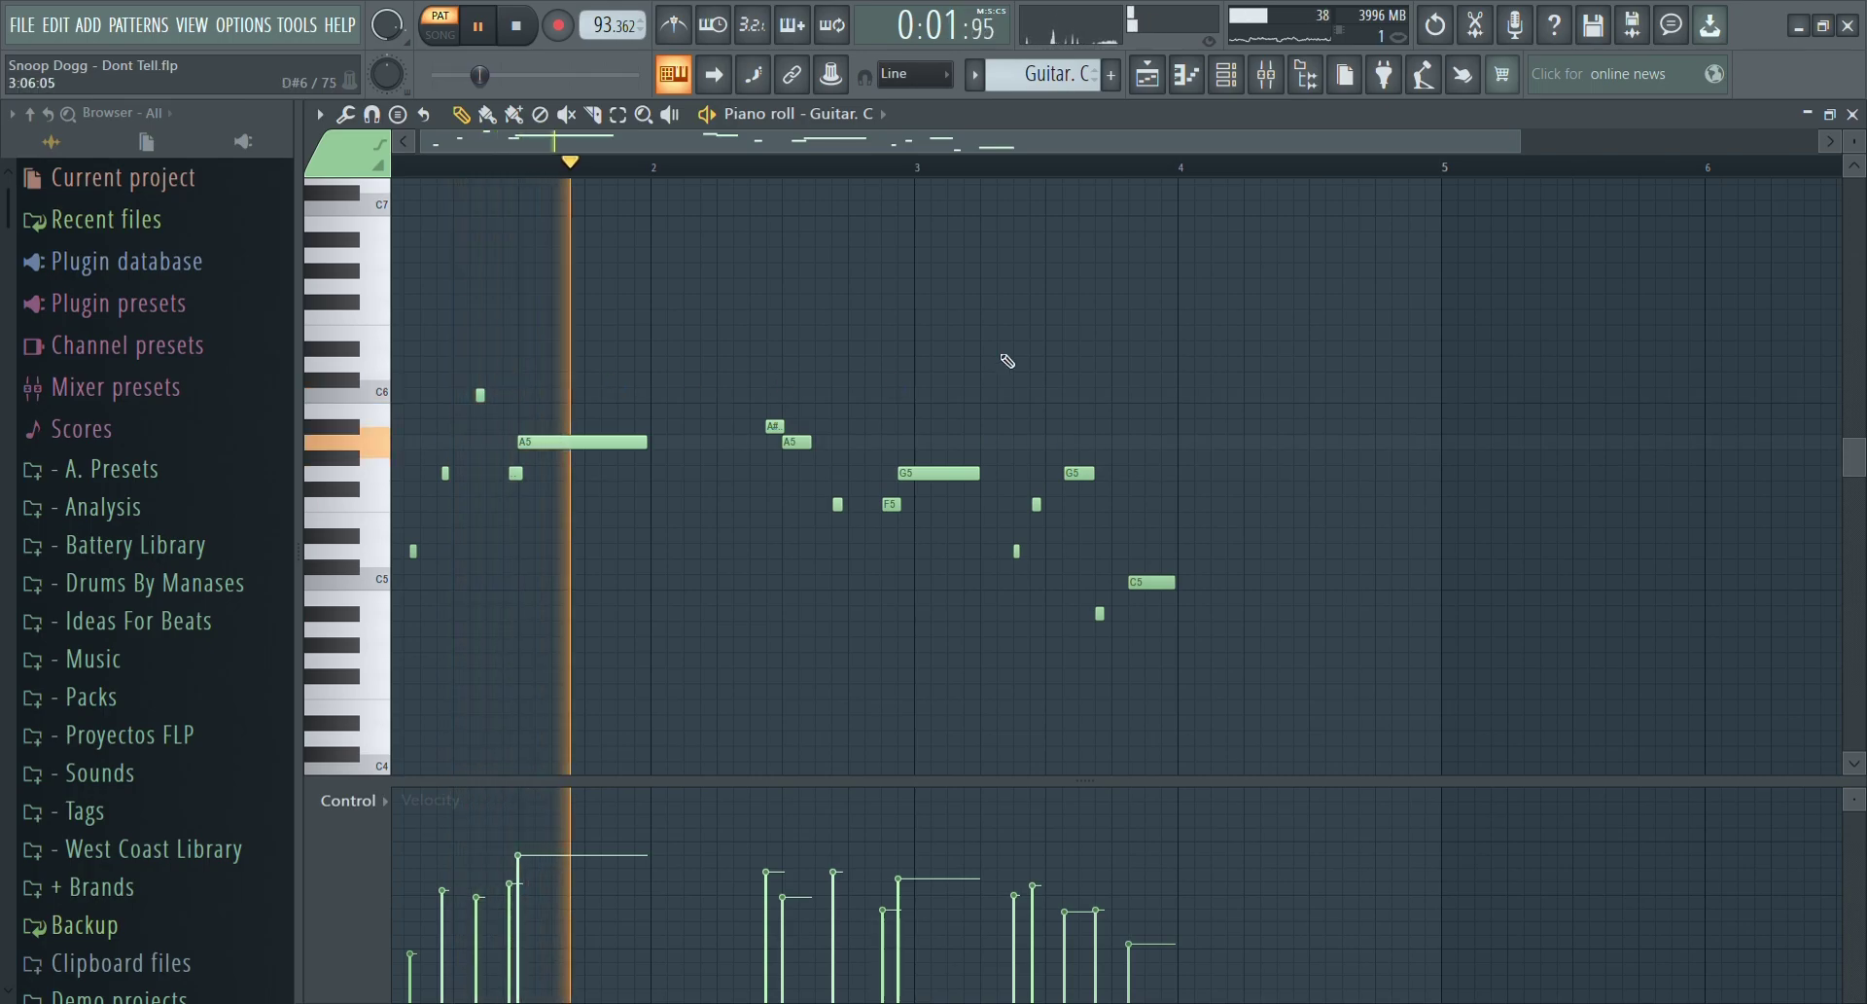
# Examine the Guitar. C channel's Kontakt Evolution Stratosphere instrument and its mixer track's effects, ending with playback stopped in the piano roll.
pyautogui.click(1227, 85)
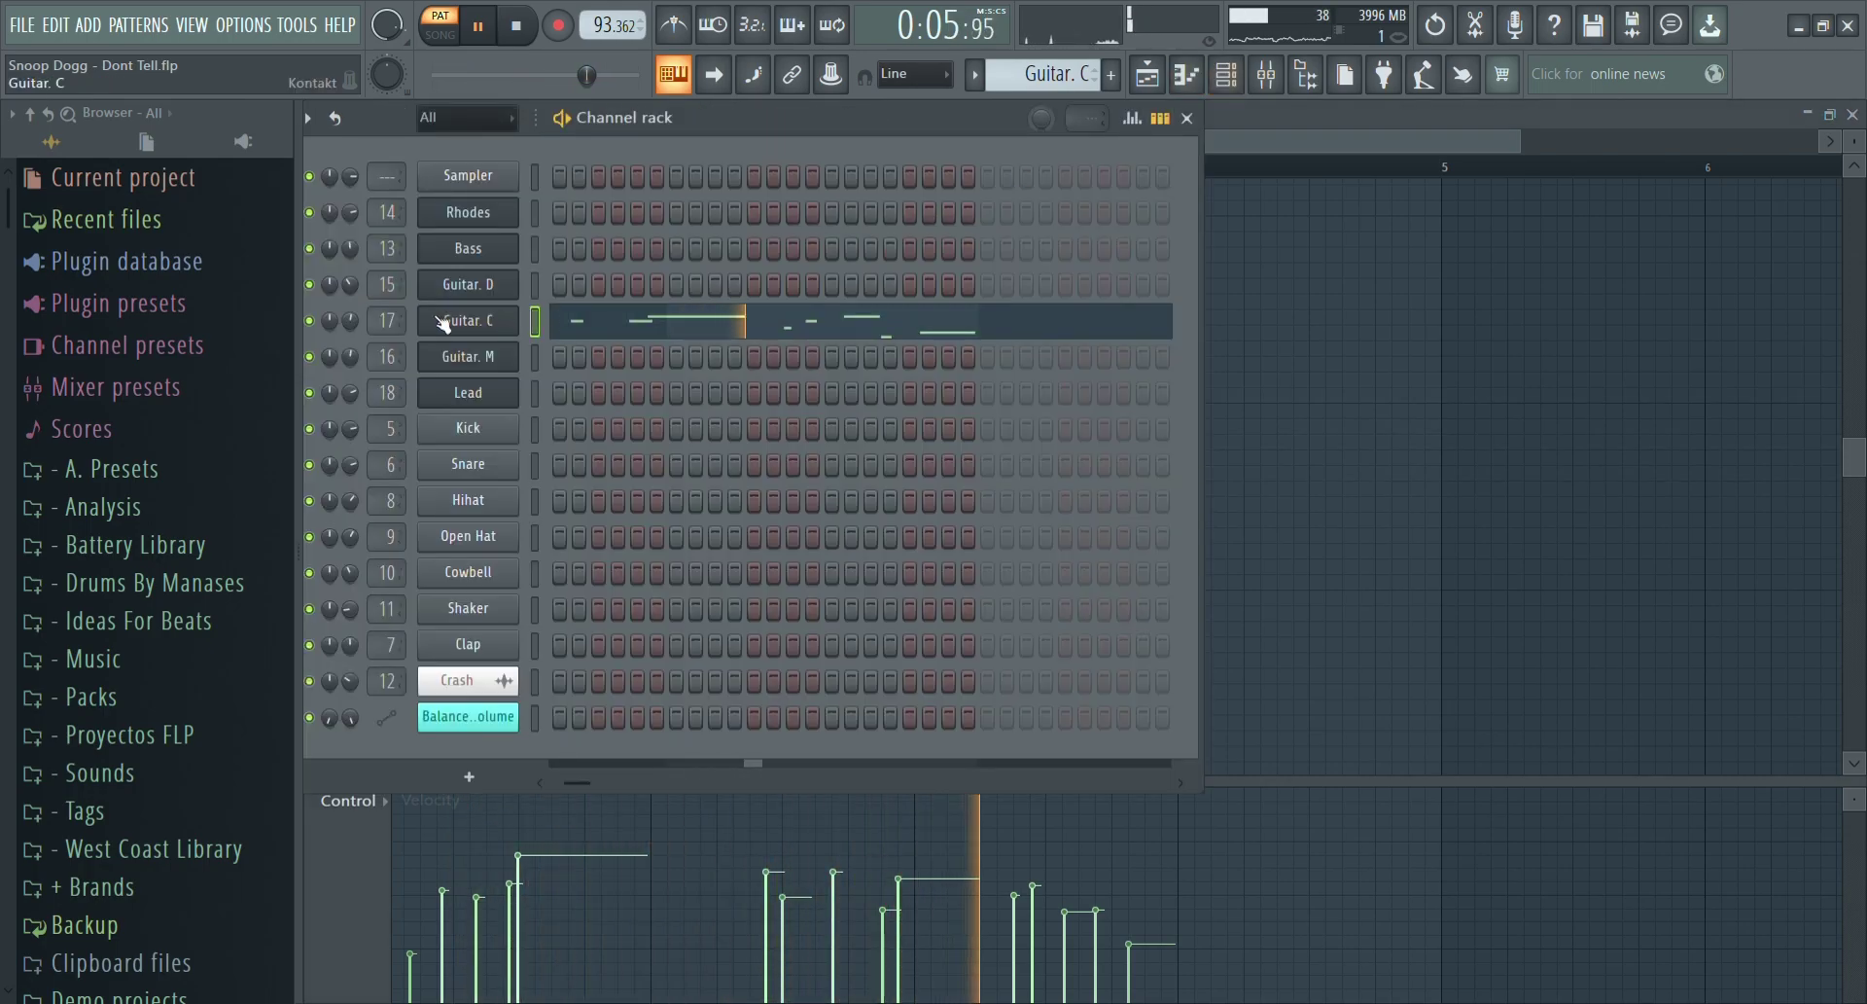
pyautogui.click(469, 321)
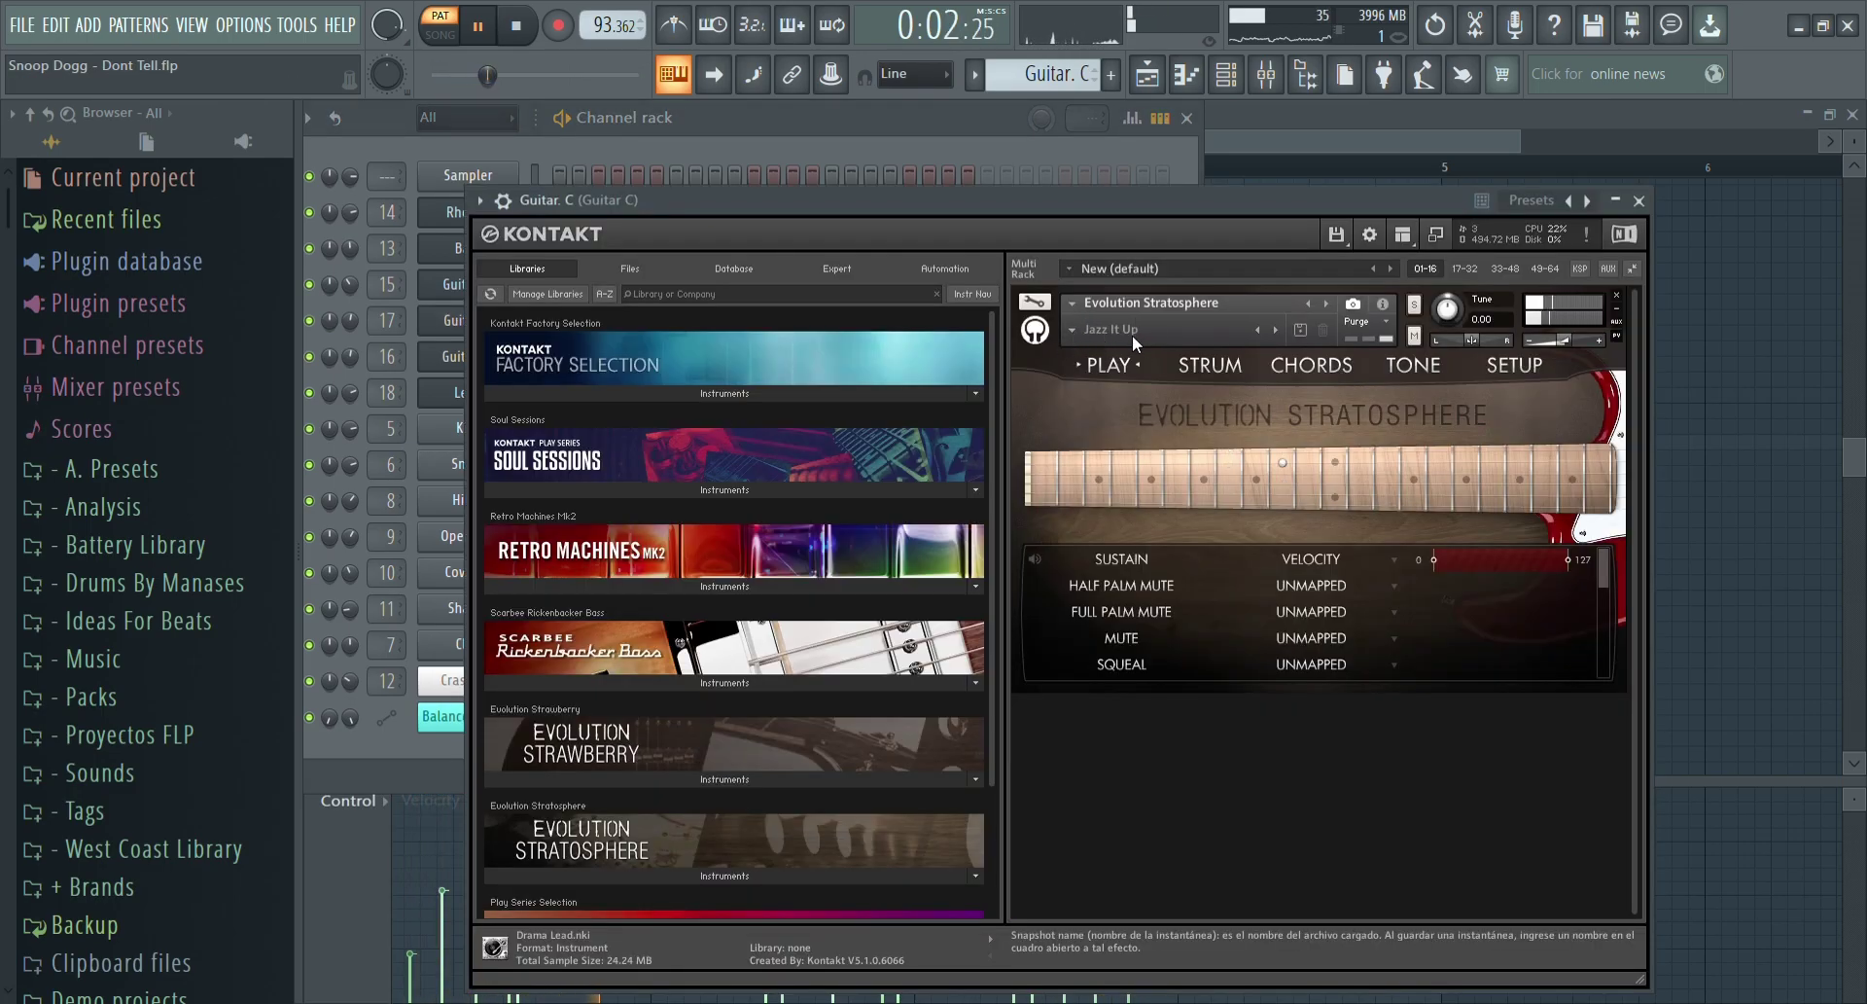
pyautogui.click(1266, 76)
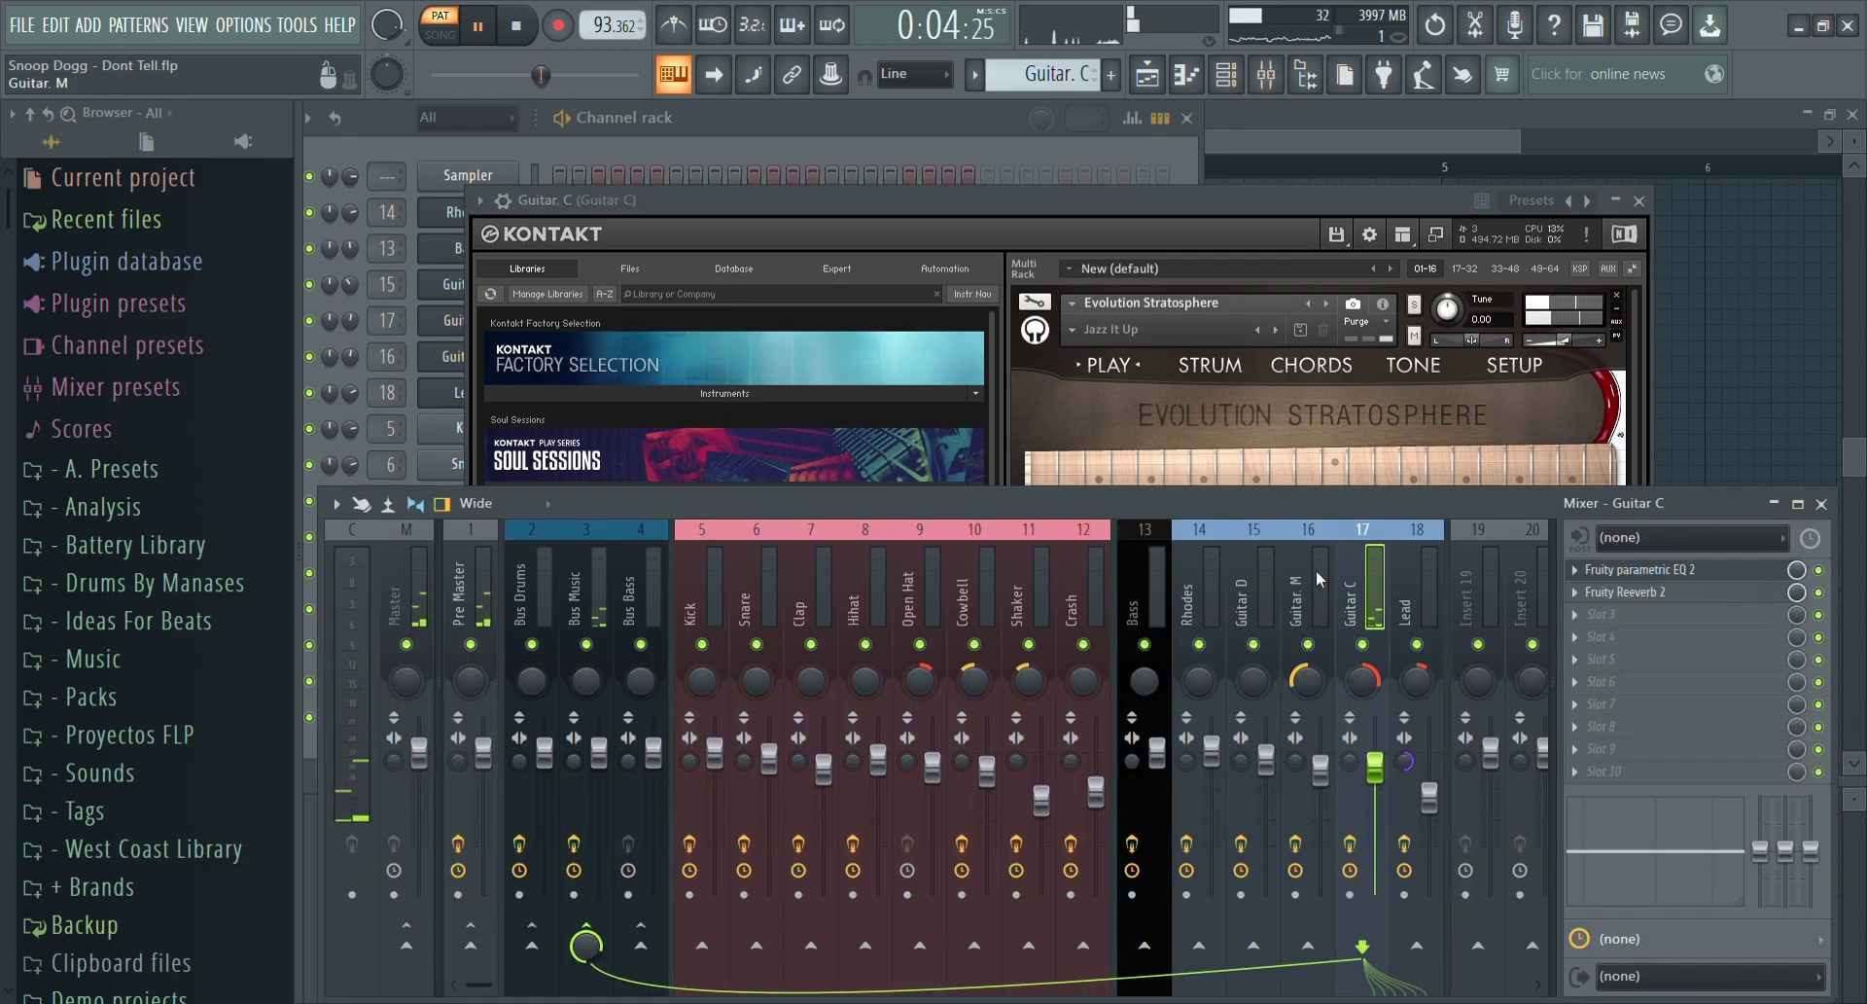
pyautogui.click(1311, 119)
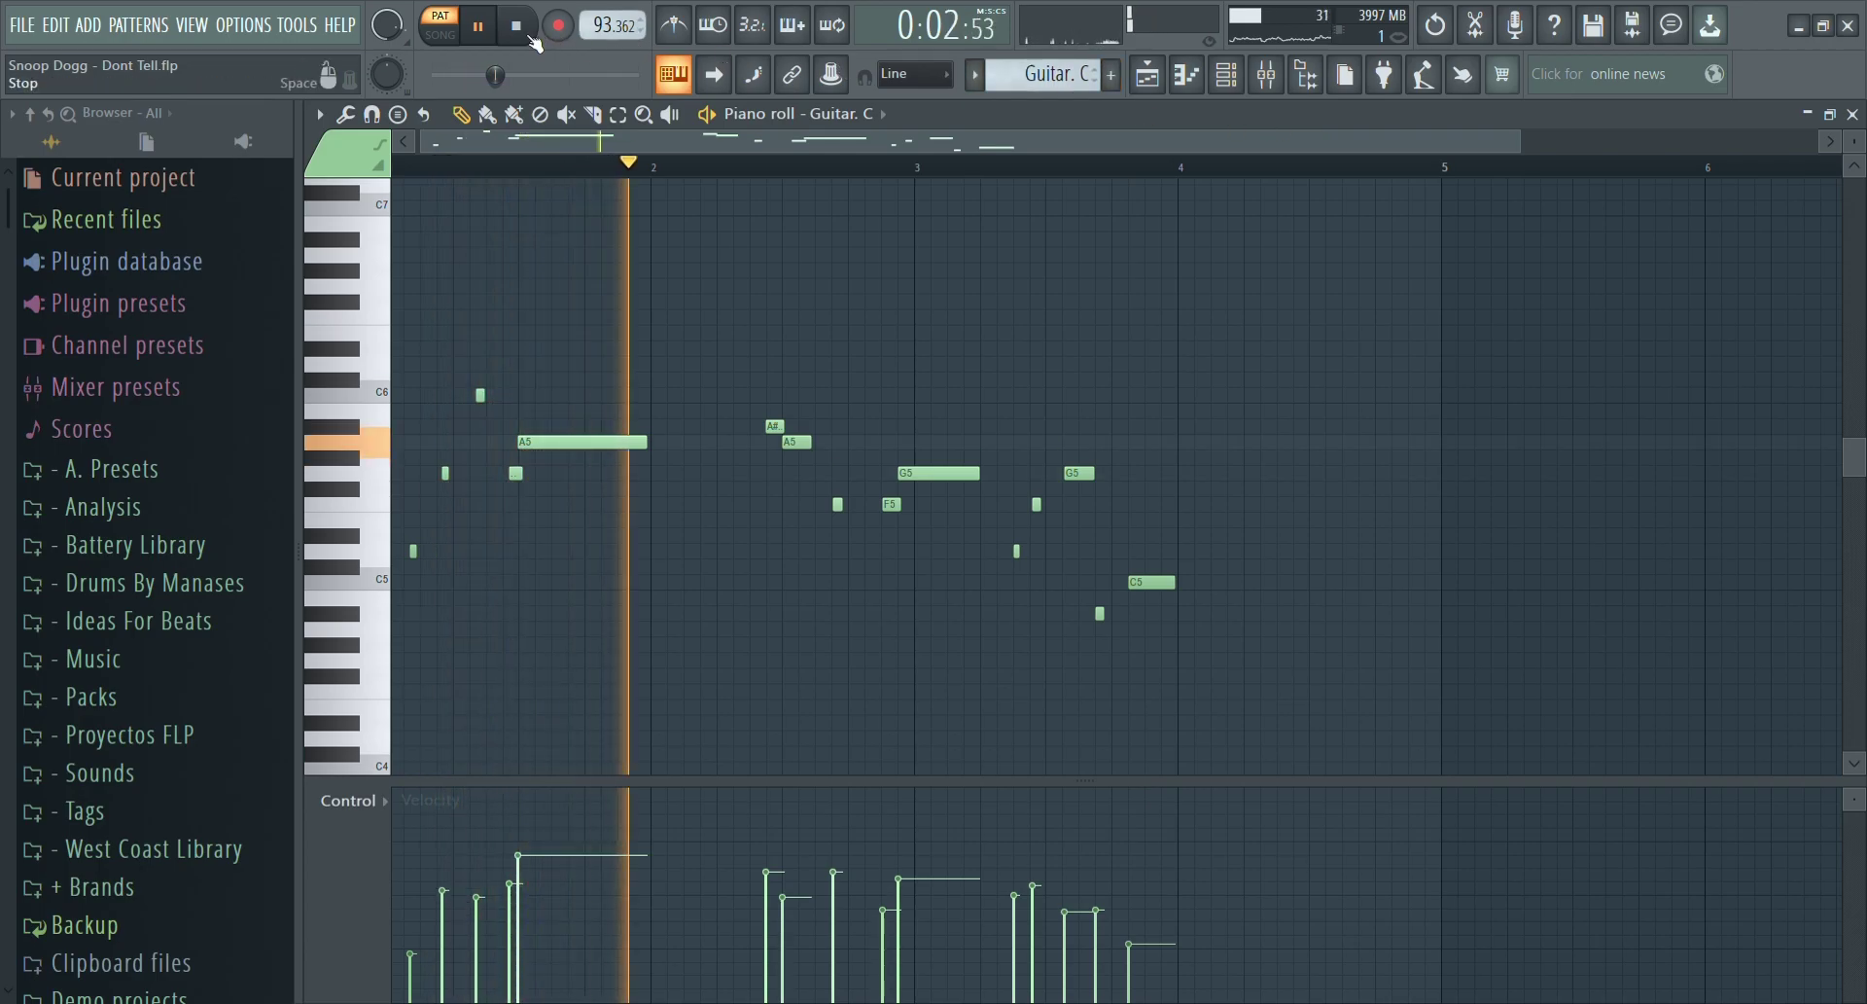
pyautogui.press('space')
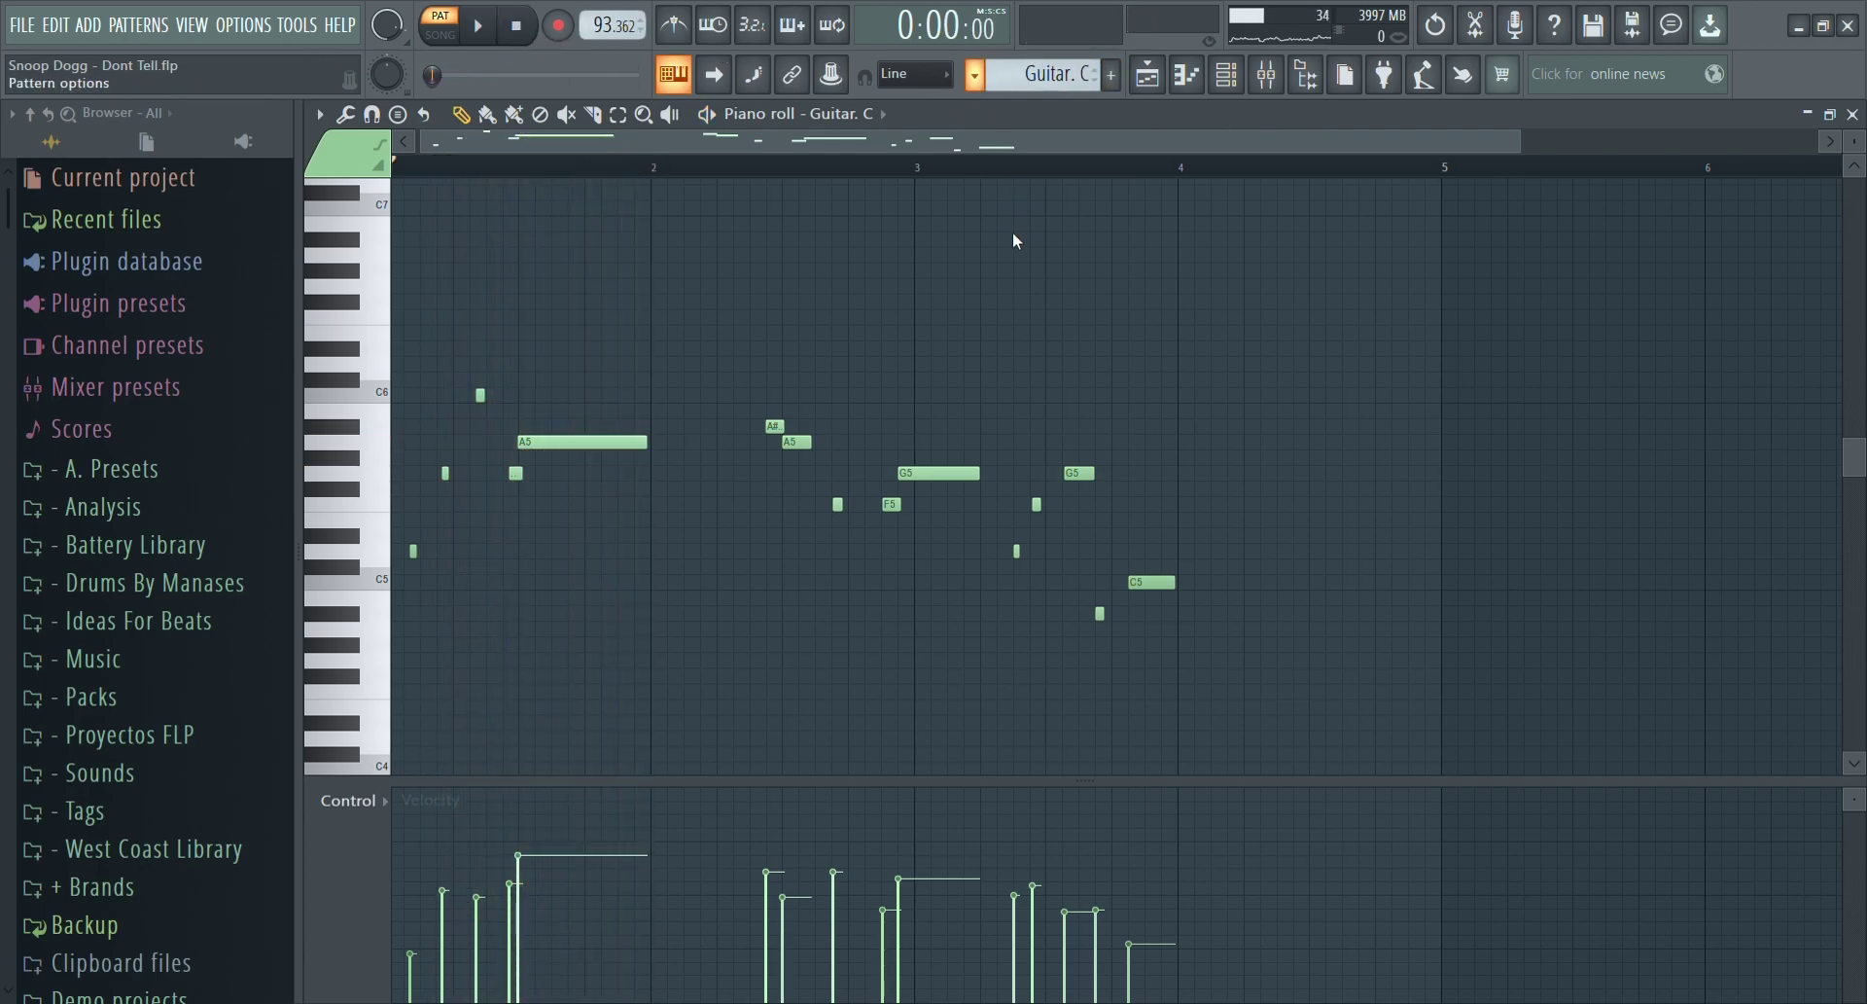
# Audition the Guitar. M pattern with its notes open in the piano roll.
pyautogui.click(1227, 74)
pyautogui.press('F6')
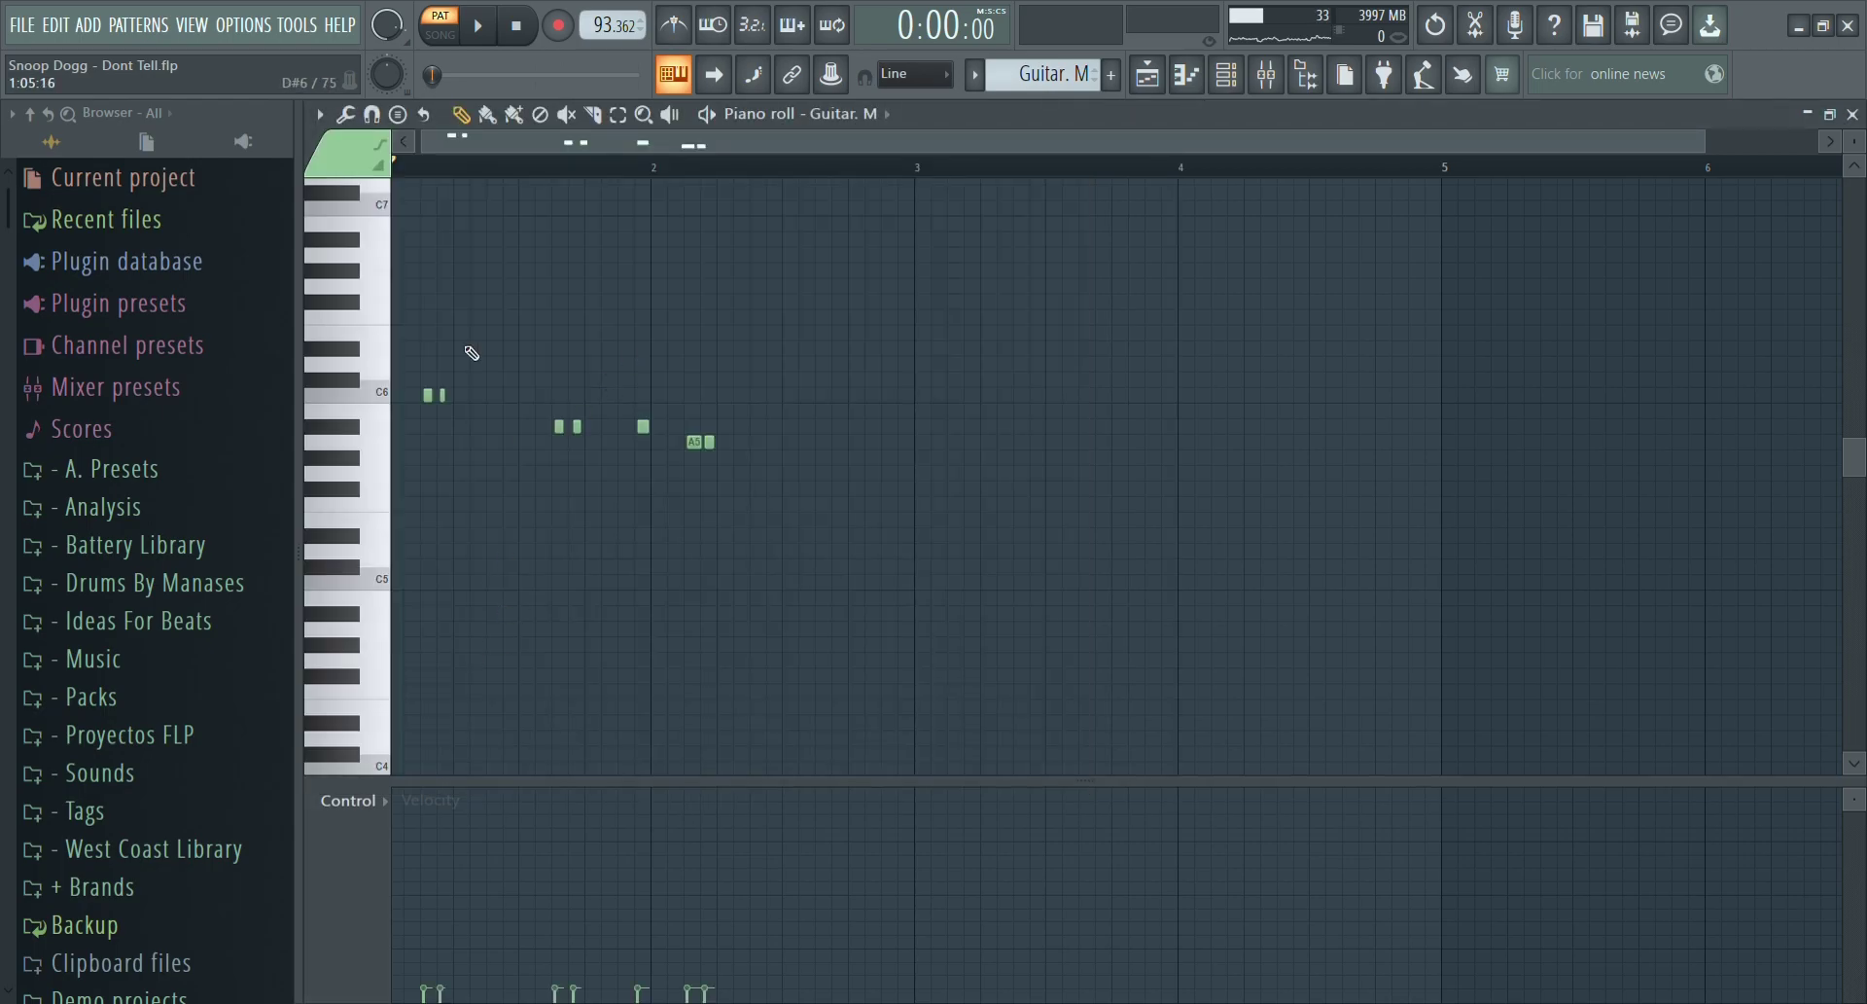
pyautogui.scroll(2, 443, 426)
pyautogui.keyDown('ctrl'); pyautogui.scroll(1, 564, 442); pyautogui.keyUp('ctrl')
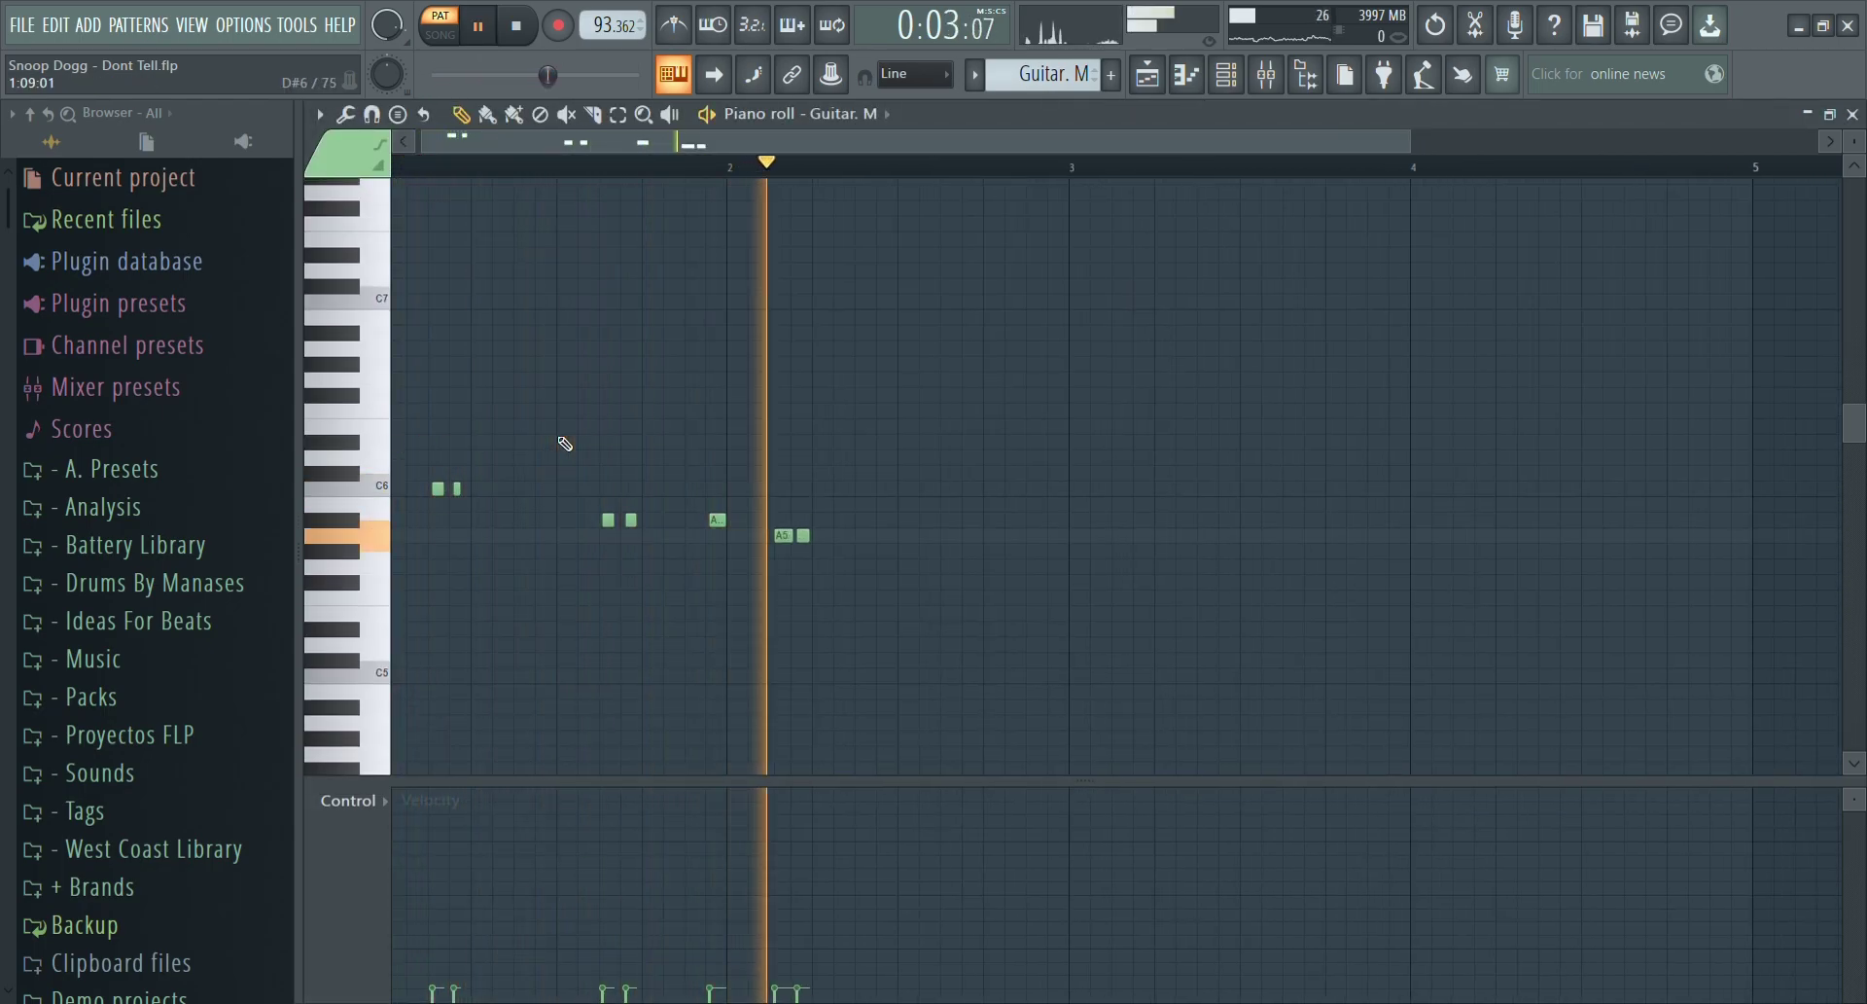
pyautogui.press('space')
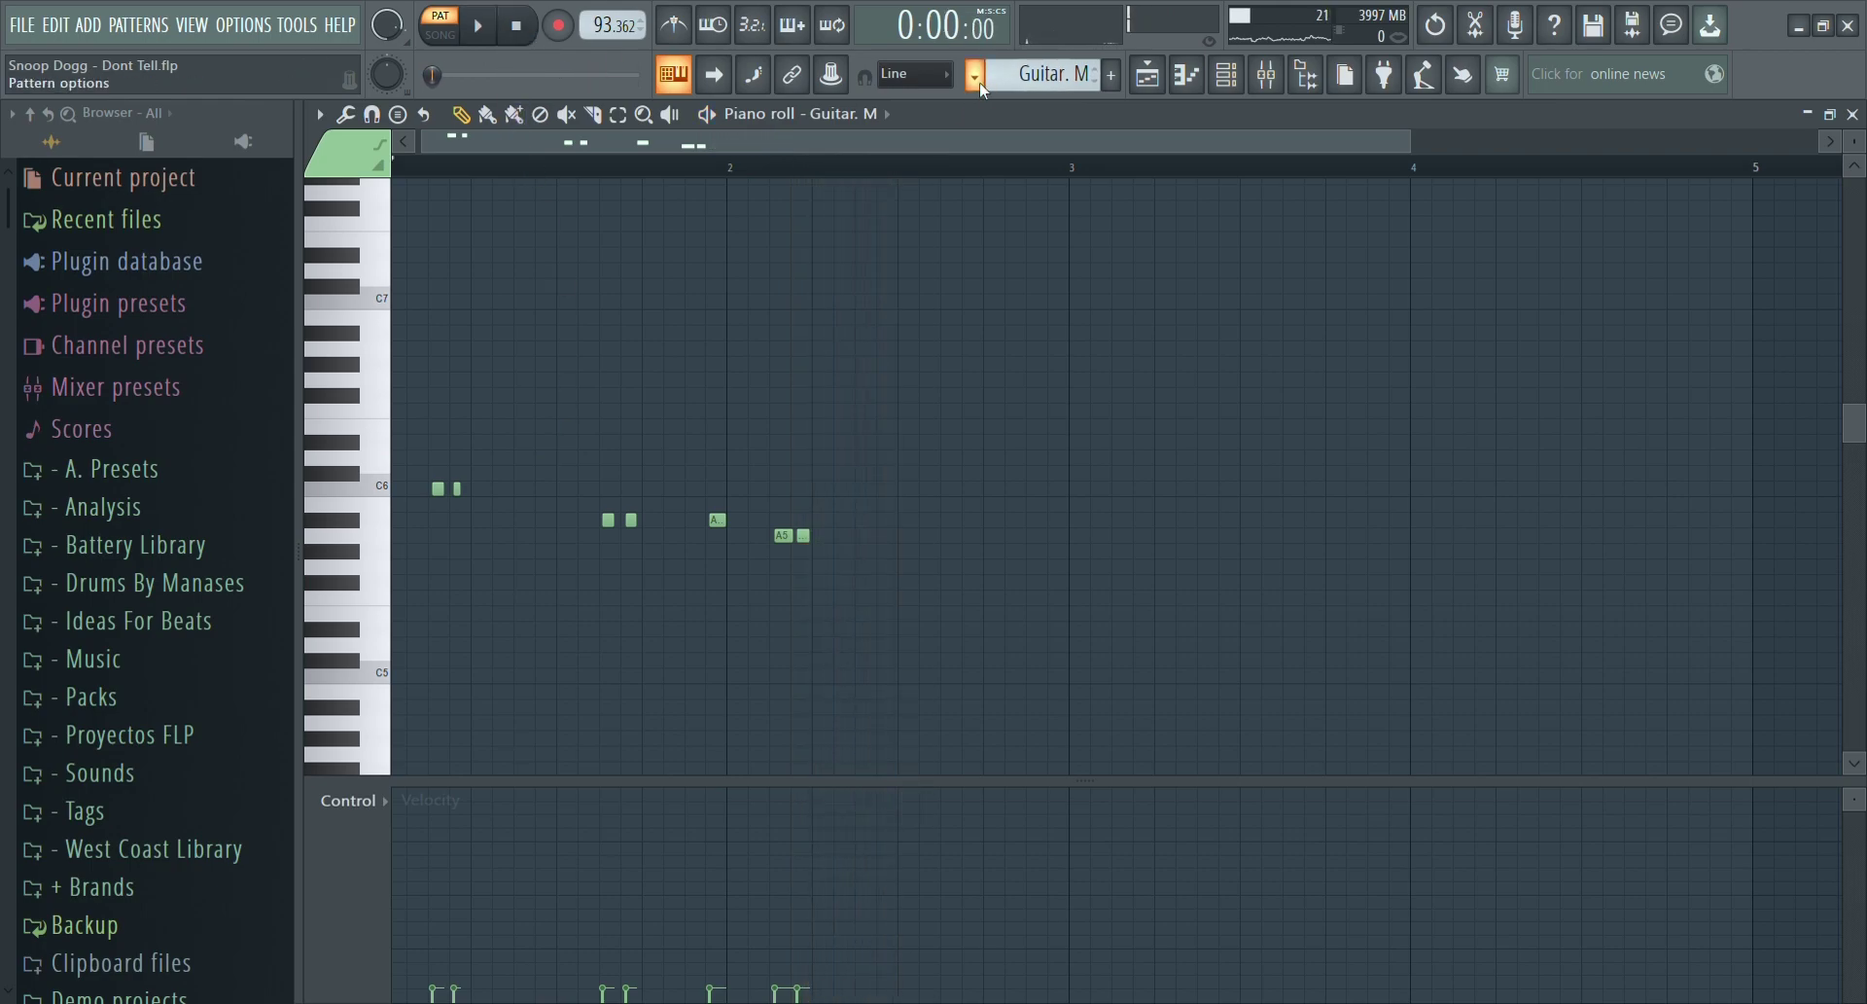
# Audition the Guitar. M 2 variation and compare its notes in the piano roll.
pyautogui.press('KP_Add')
pyautogui.click(478, 26)
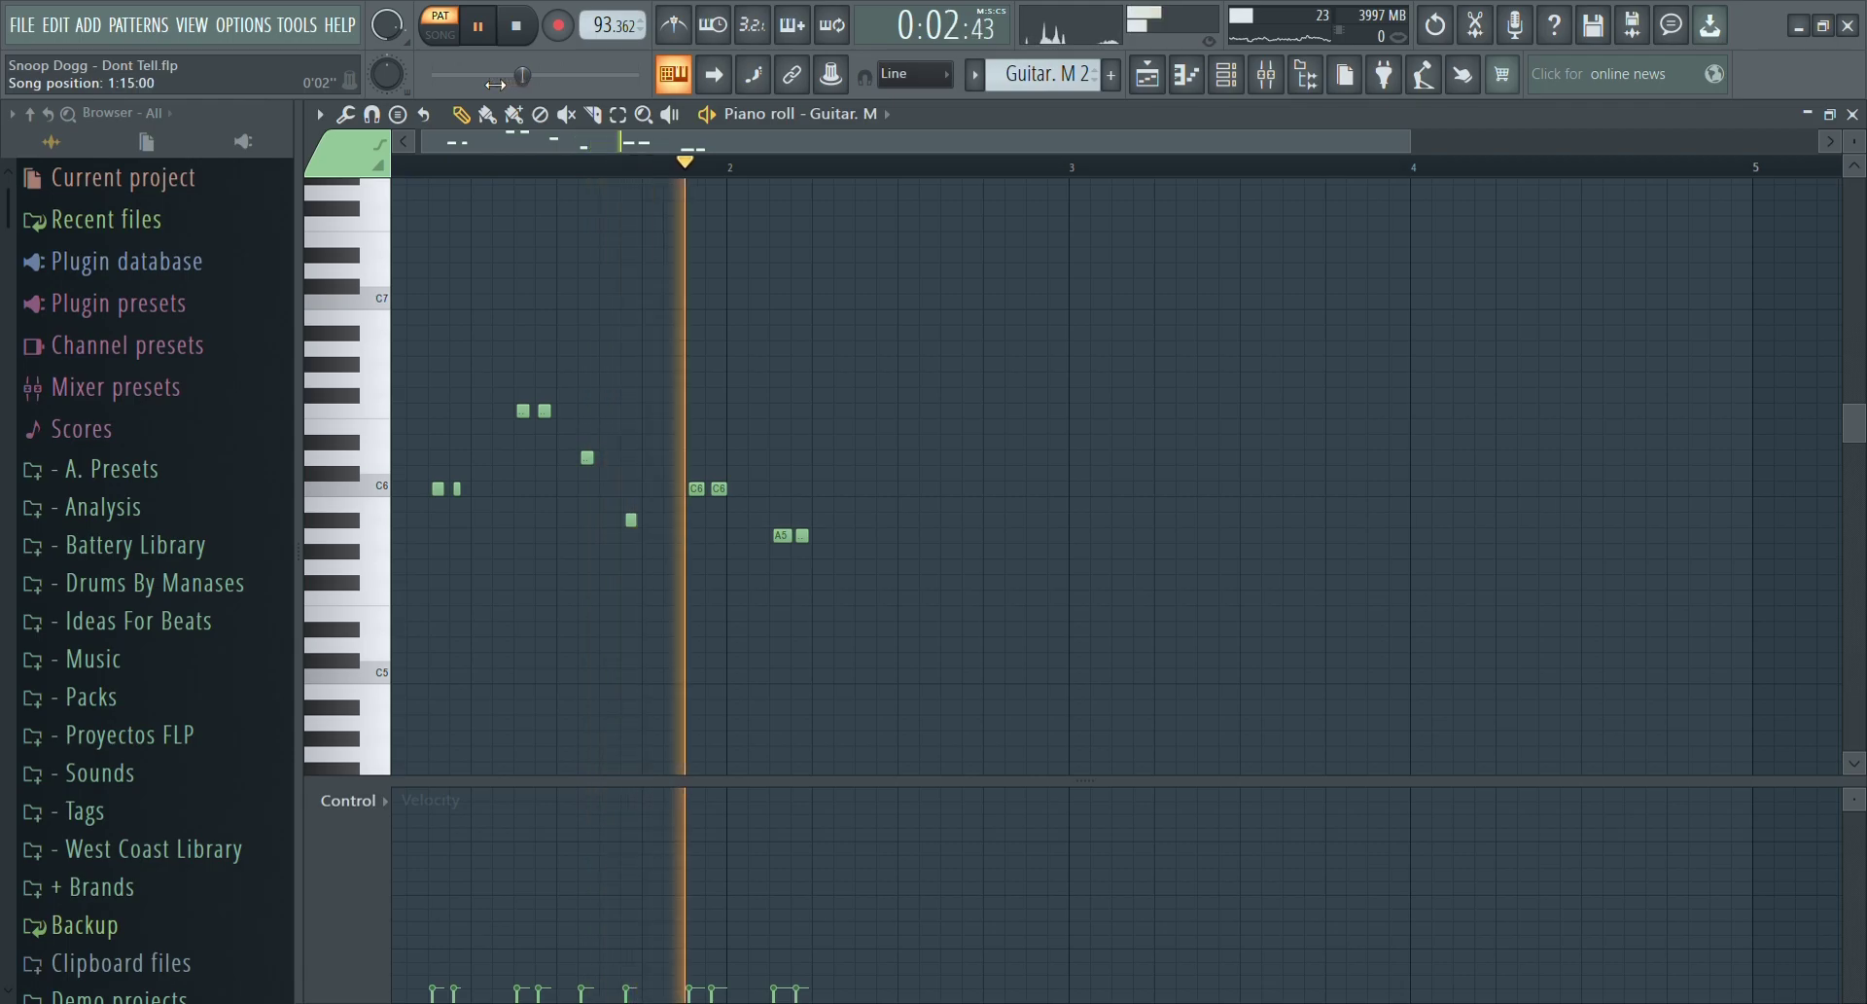
pyautogui.press('space')
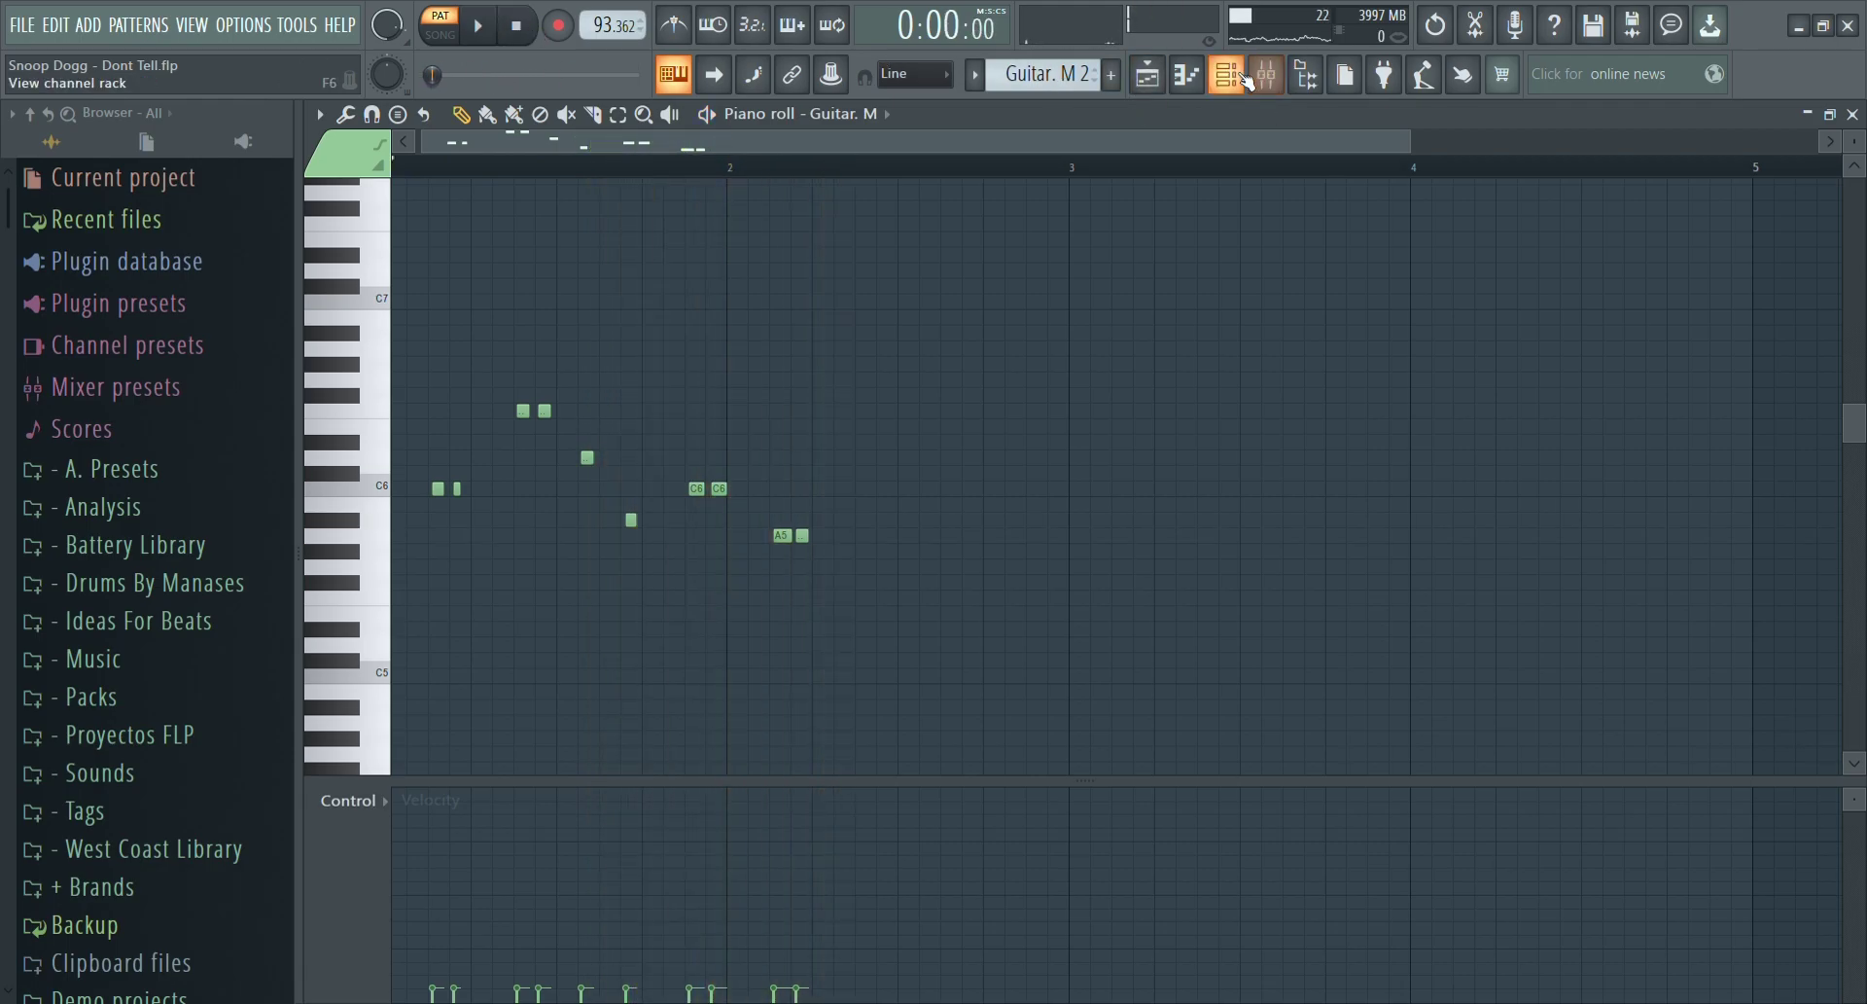
# Examine the Nexus 2 instrument and its PL Mute Guitars 2 preset on the Guitar. M channel while auditioning the pattern.
pyautogui.click(1250, 80)
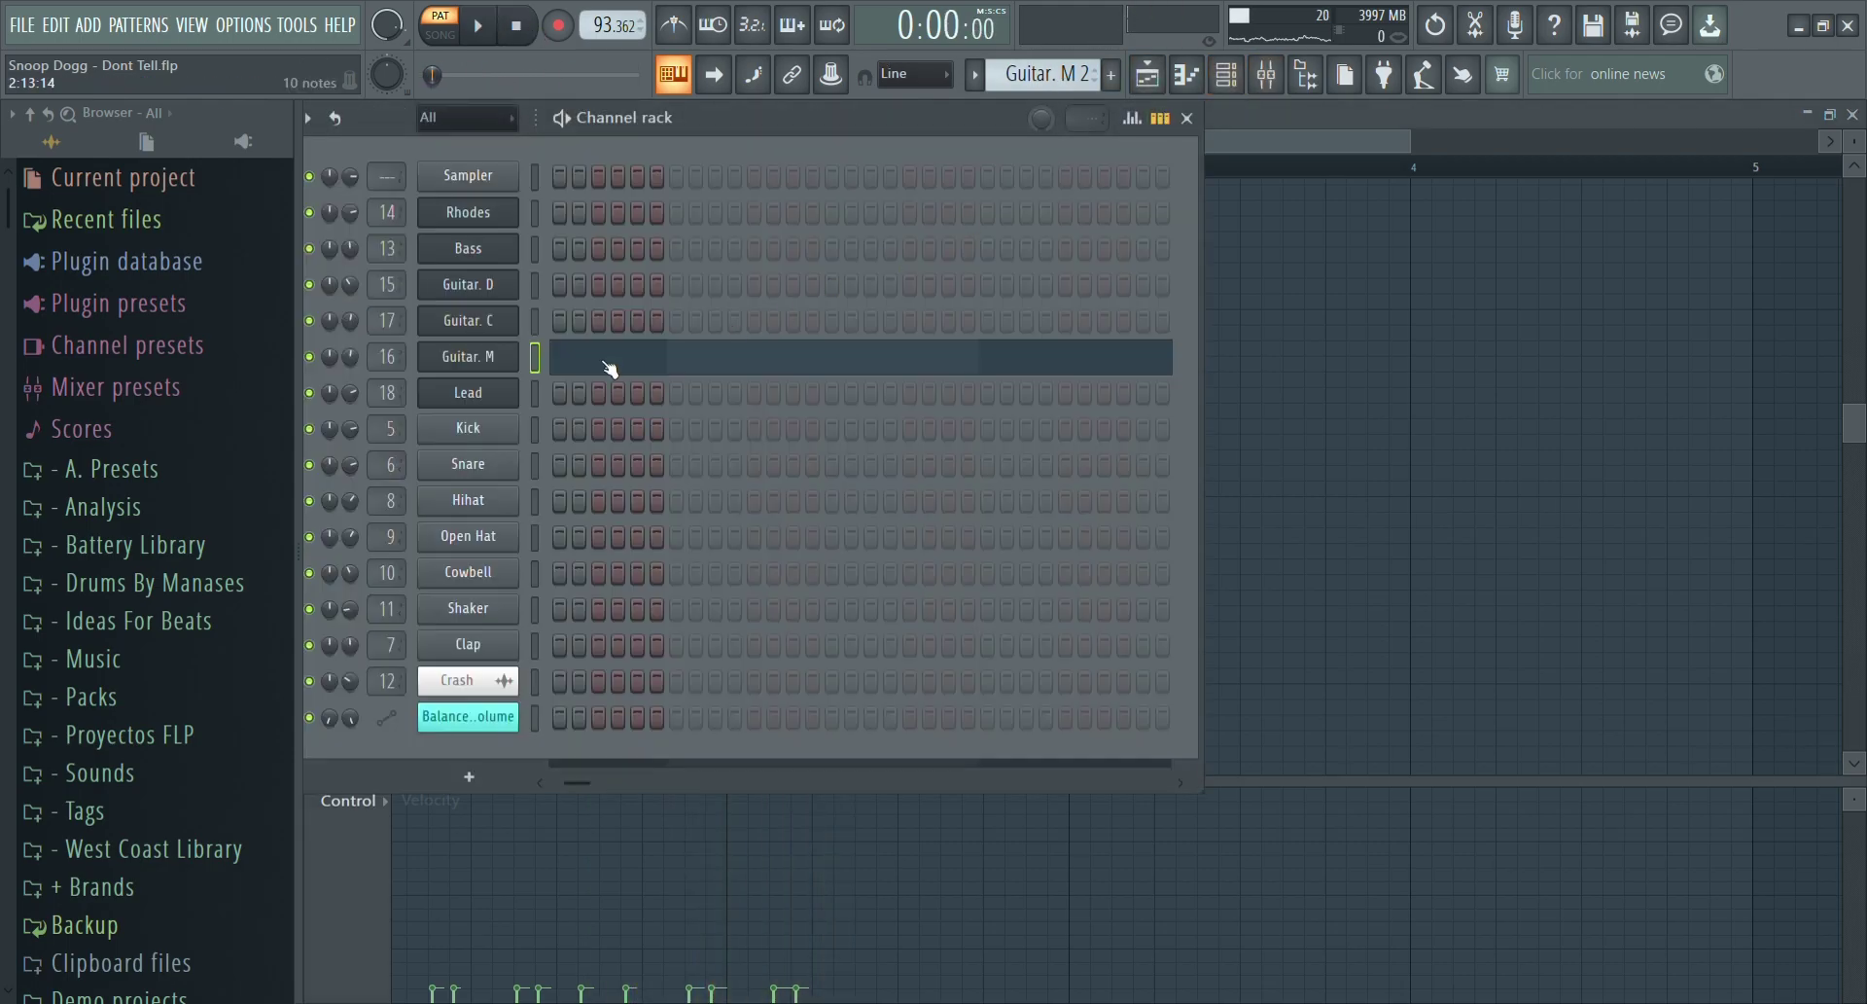
pyautogui.click(459, 357)
pyautogui.click(579, 786)
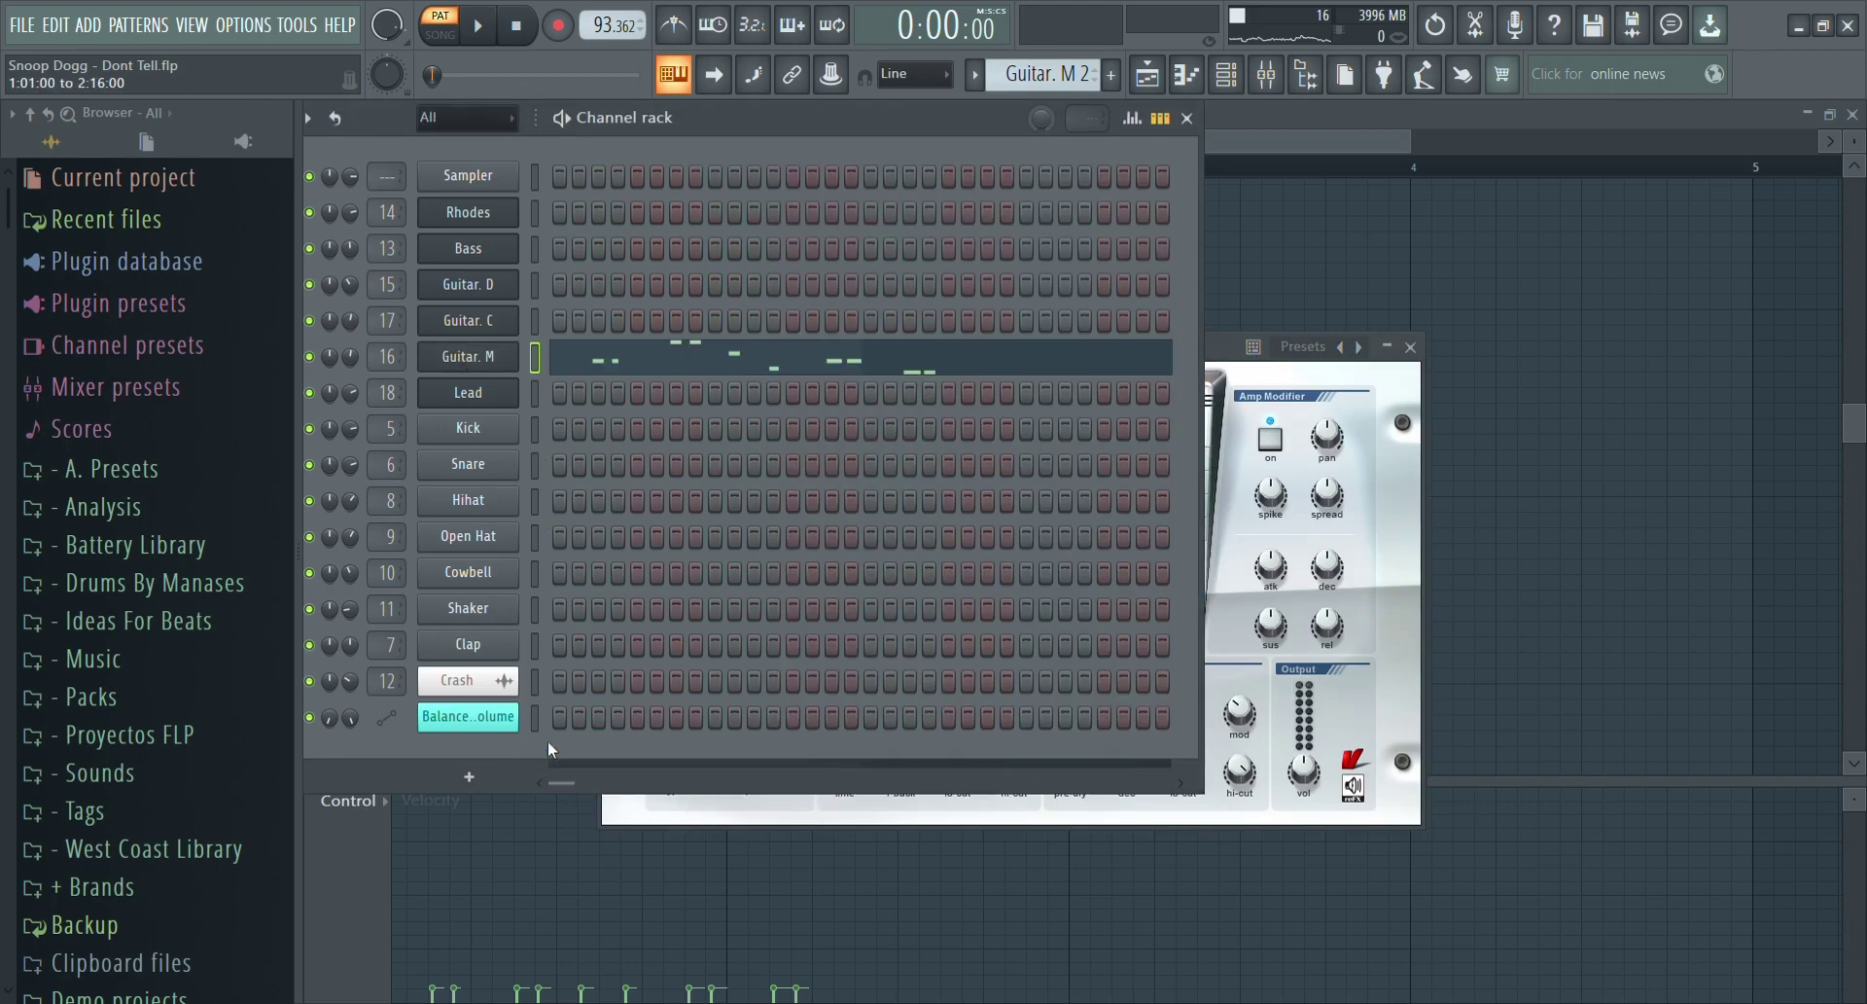
pyautogui.click(1229, 352)
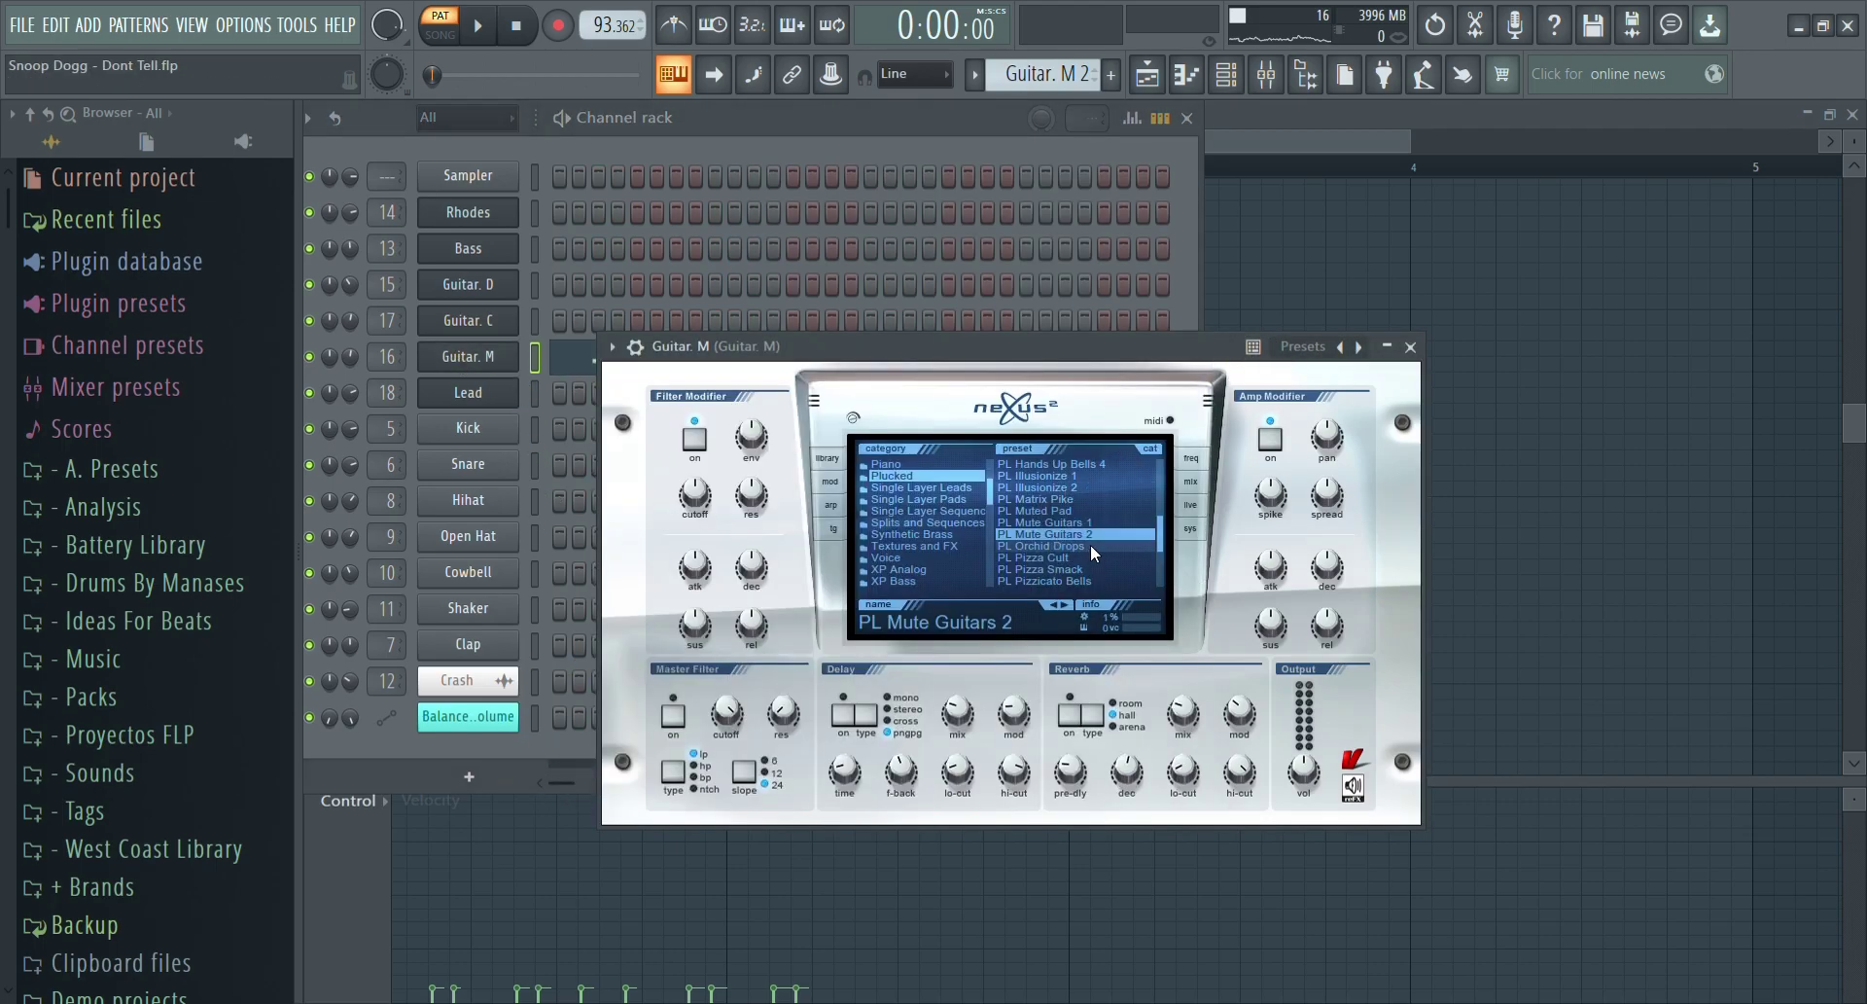
pyautogui.click(474, 29)
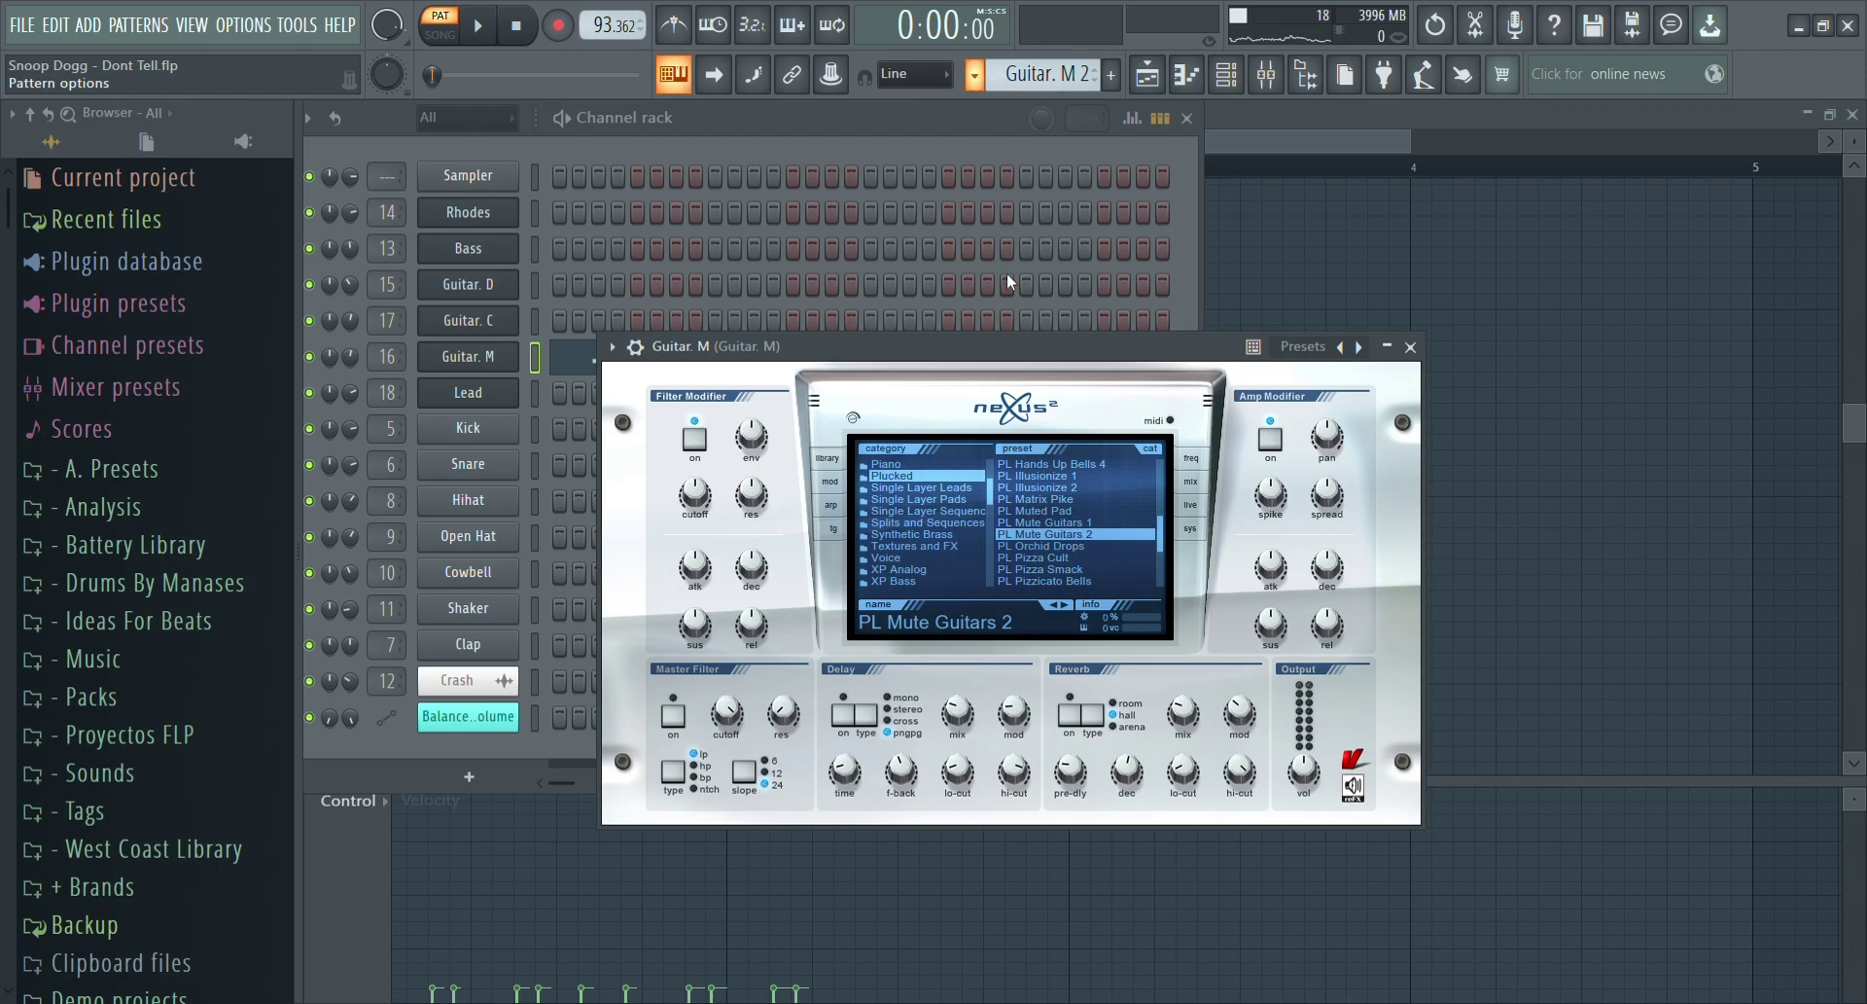
# Play the Lead pattern and examine its note sequence in the piano roll.
pyautogui.scroll(-1, 1041, 74)
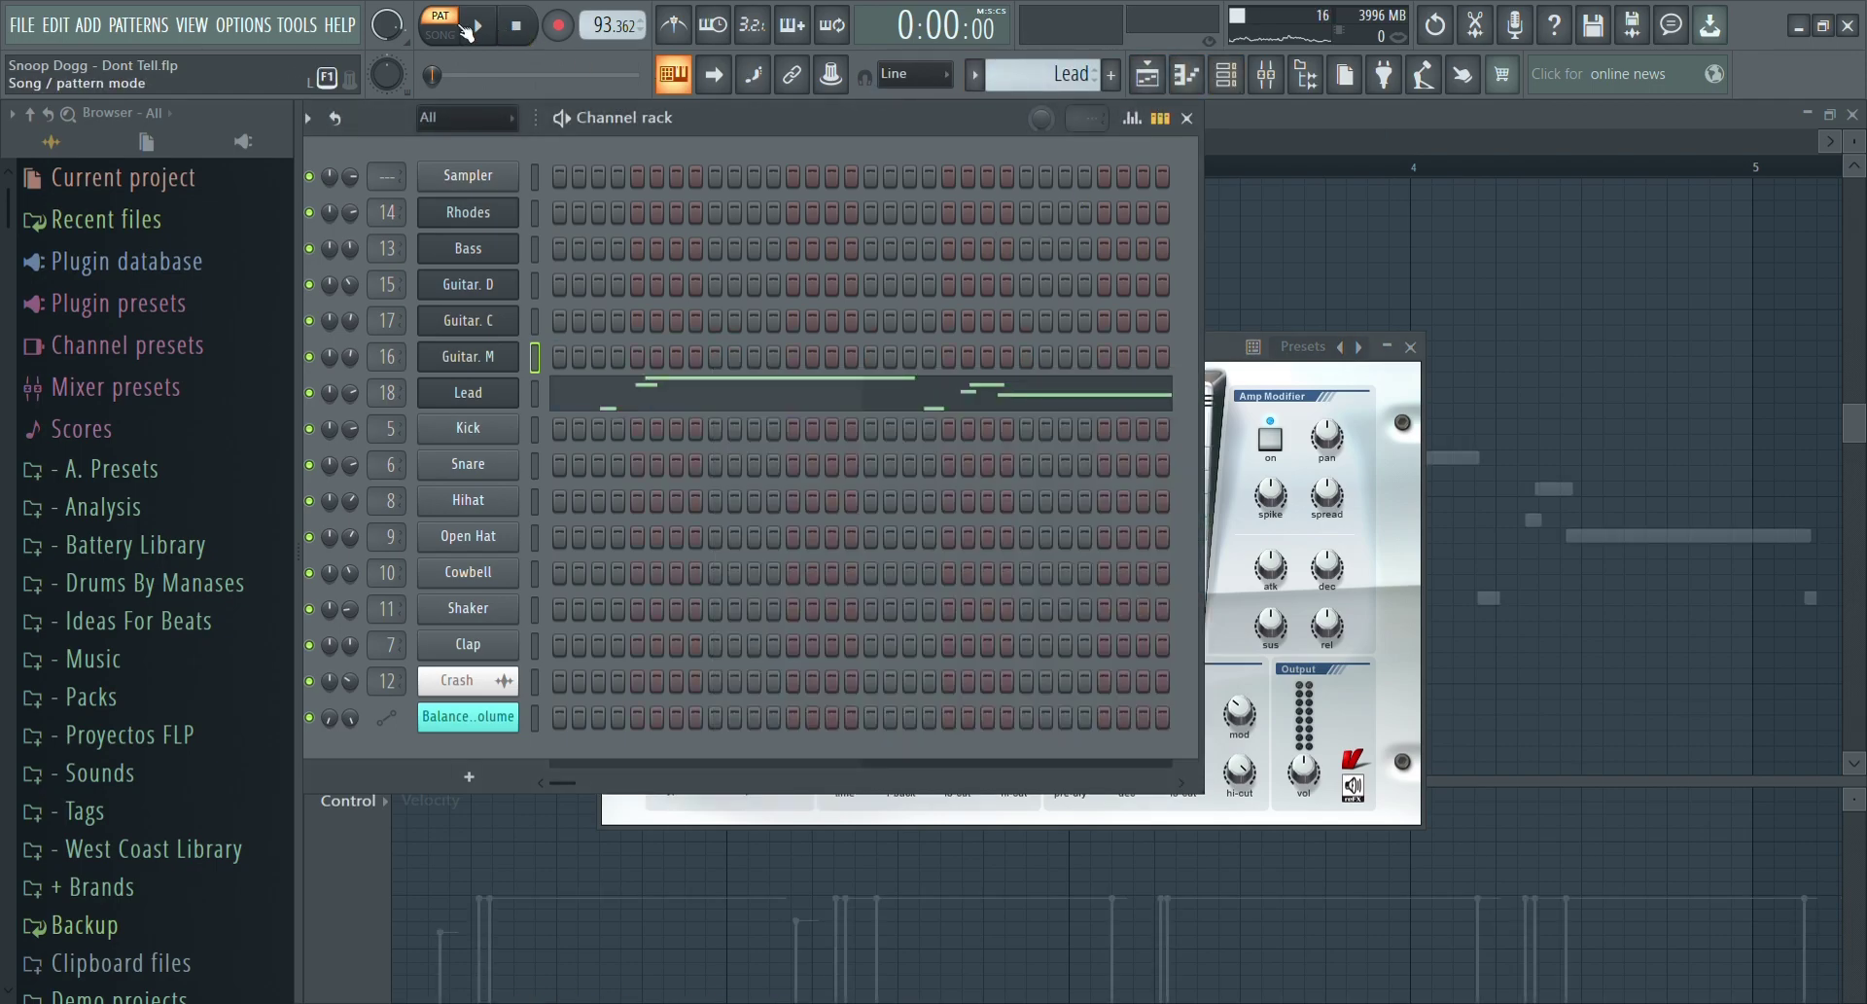
pyautogui.click(596, 394)
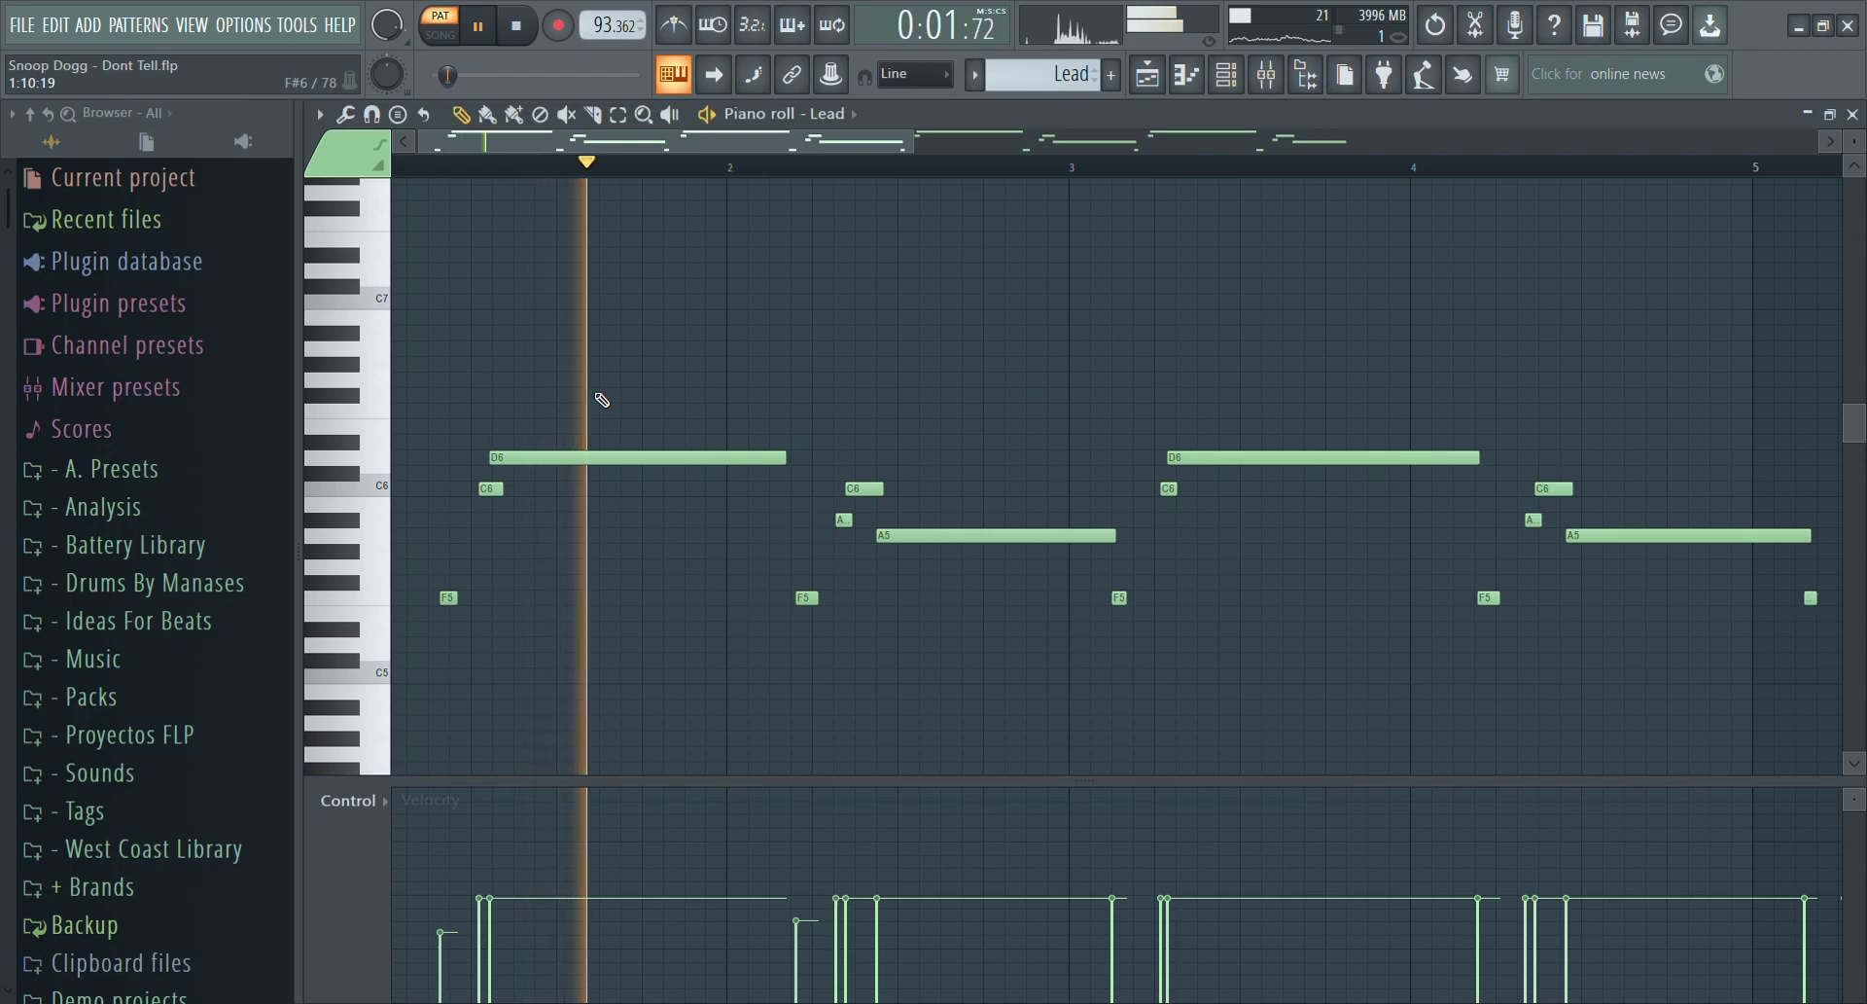
pyautogui.scroll(-1, 602, 399)
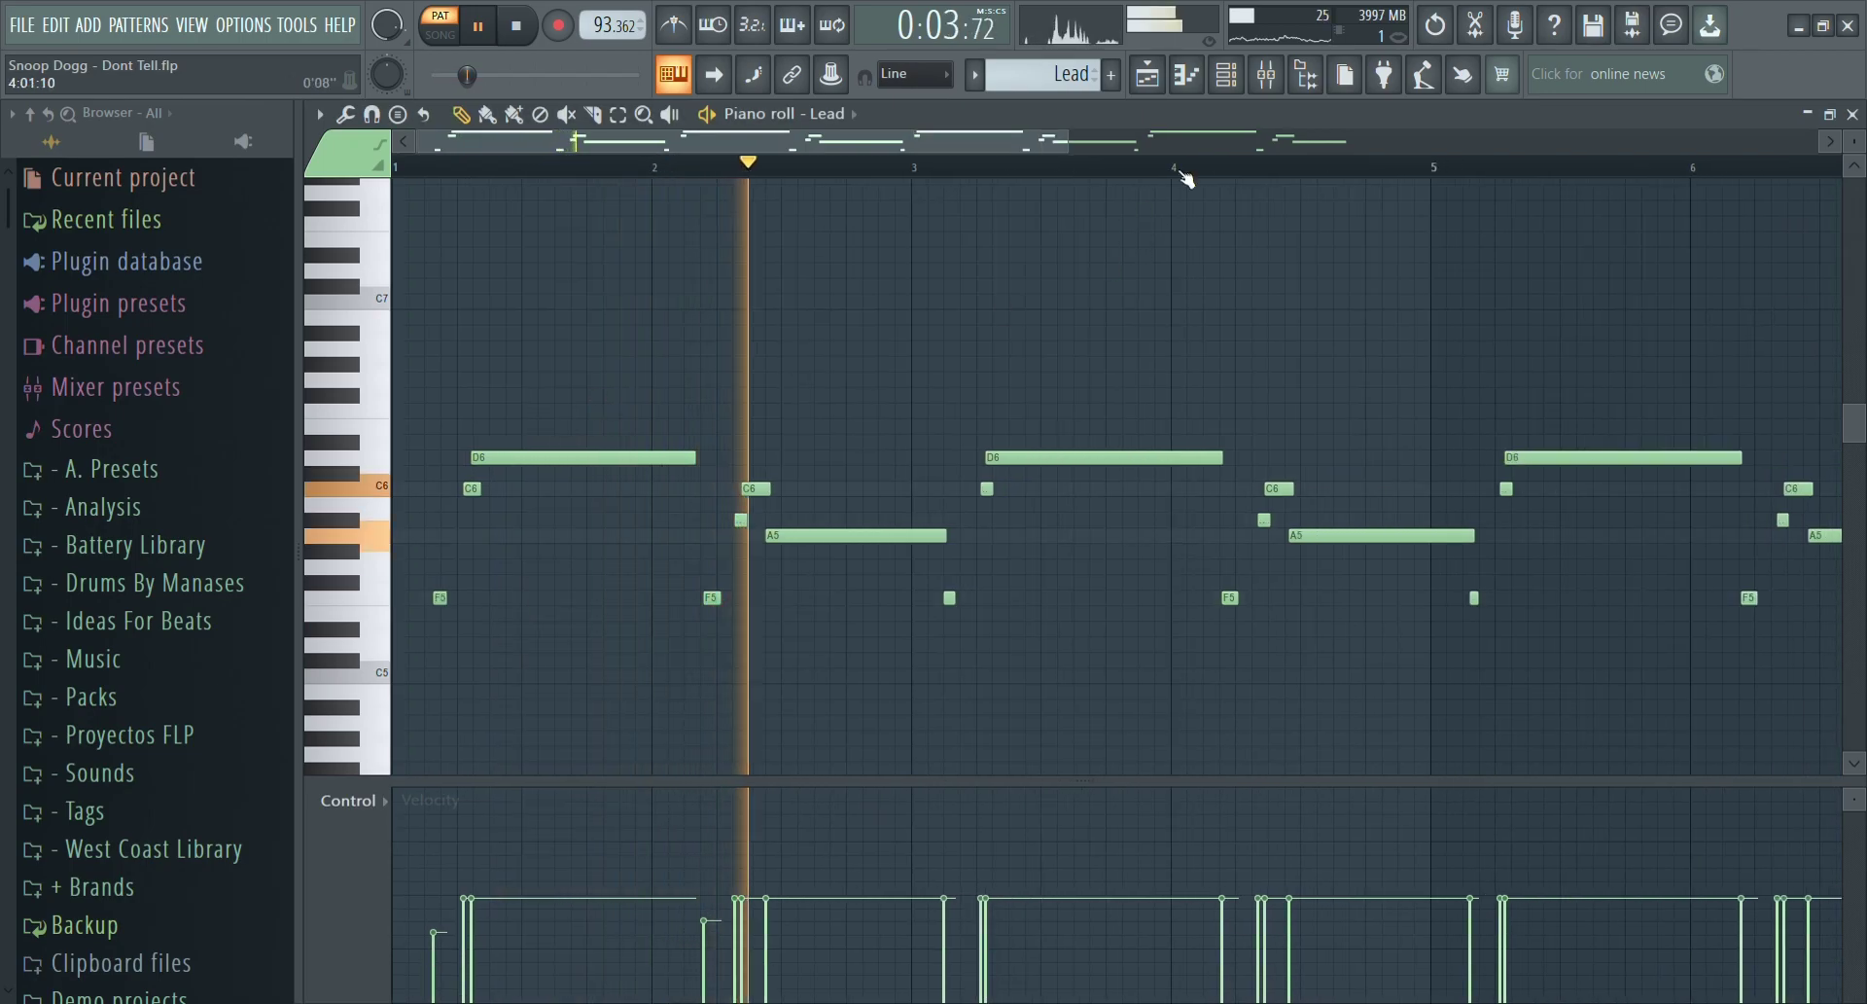
# Examine the Lead channel's Purity instrument with the 60's Lead preset and the Fruity Parametric EQ 2 on its mixer track.
pyautogui.click(1223, 83)
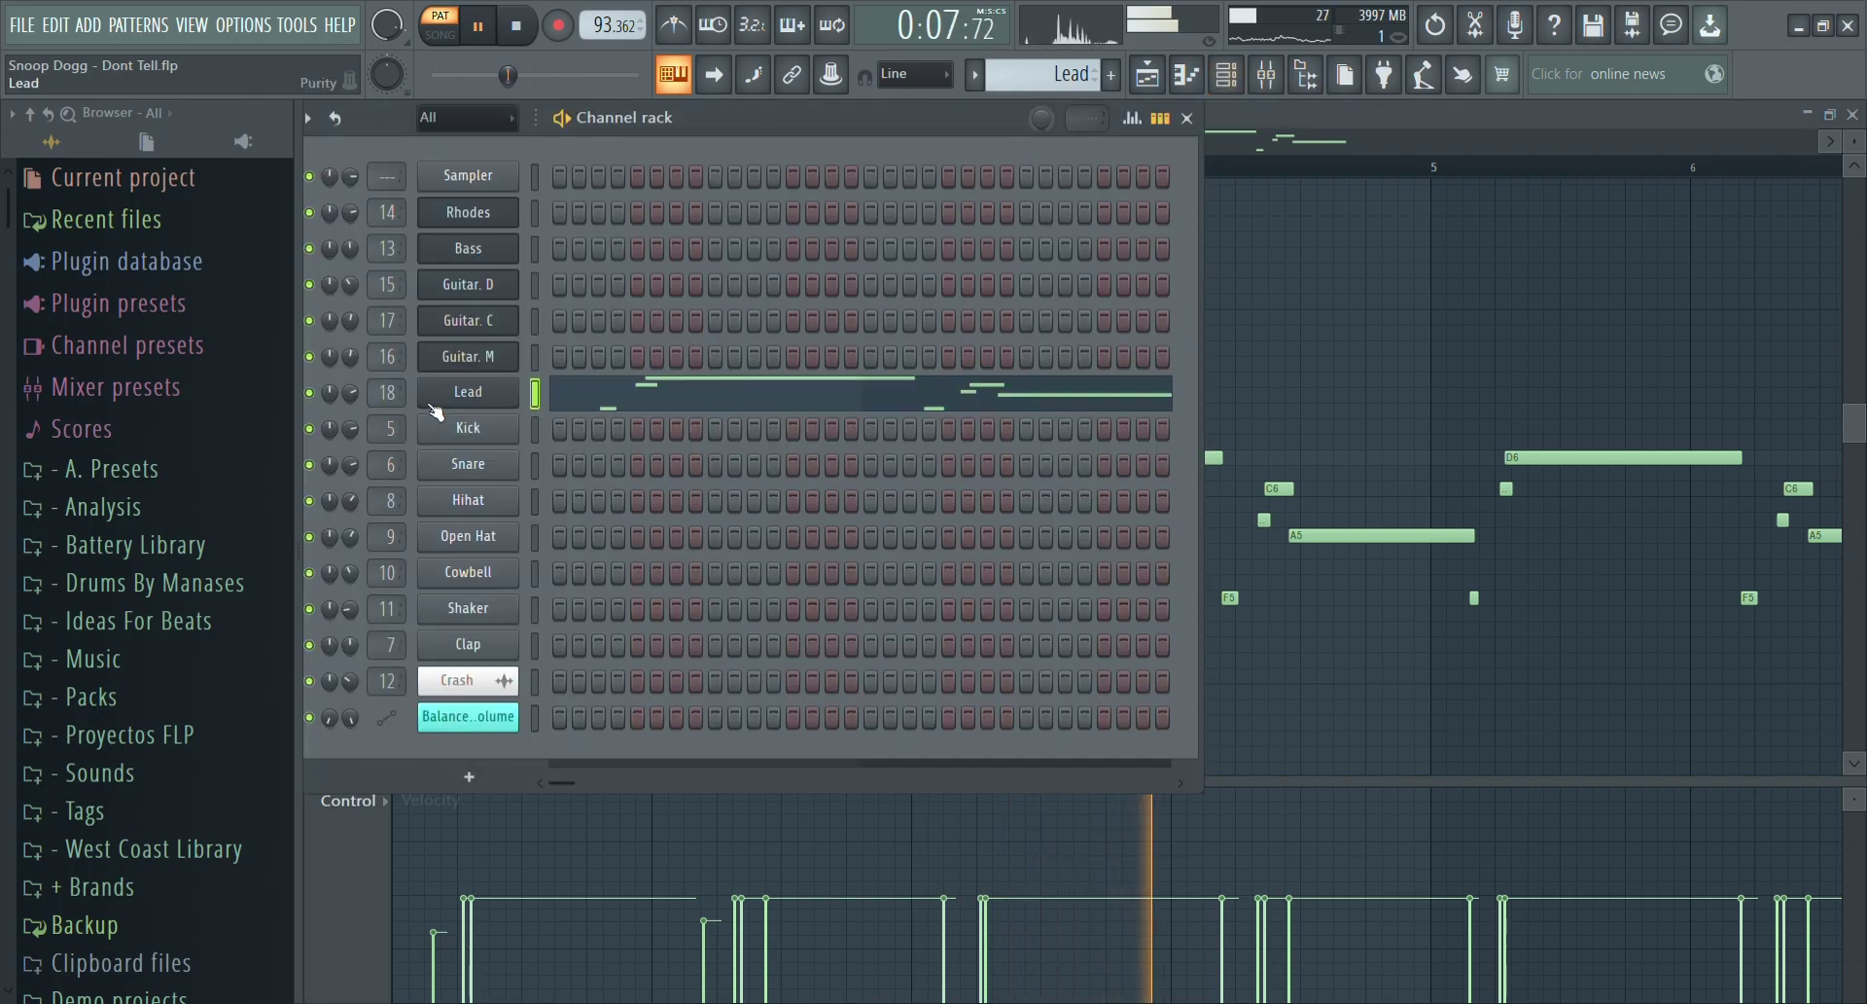
pyautogui.click(467, 395)
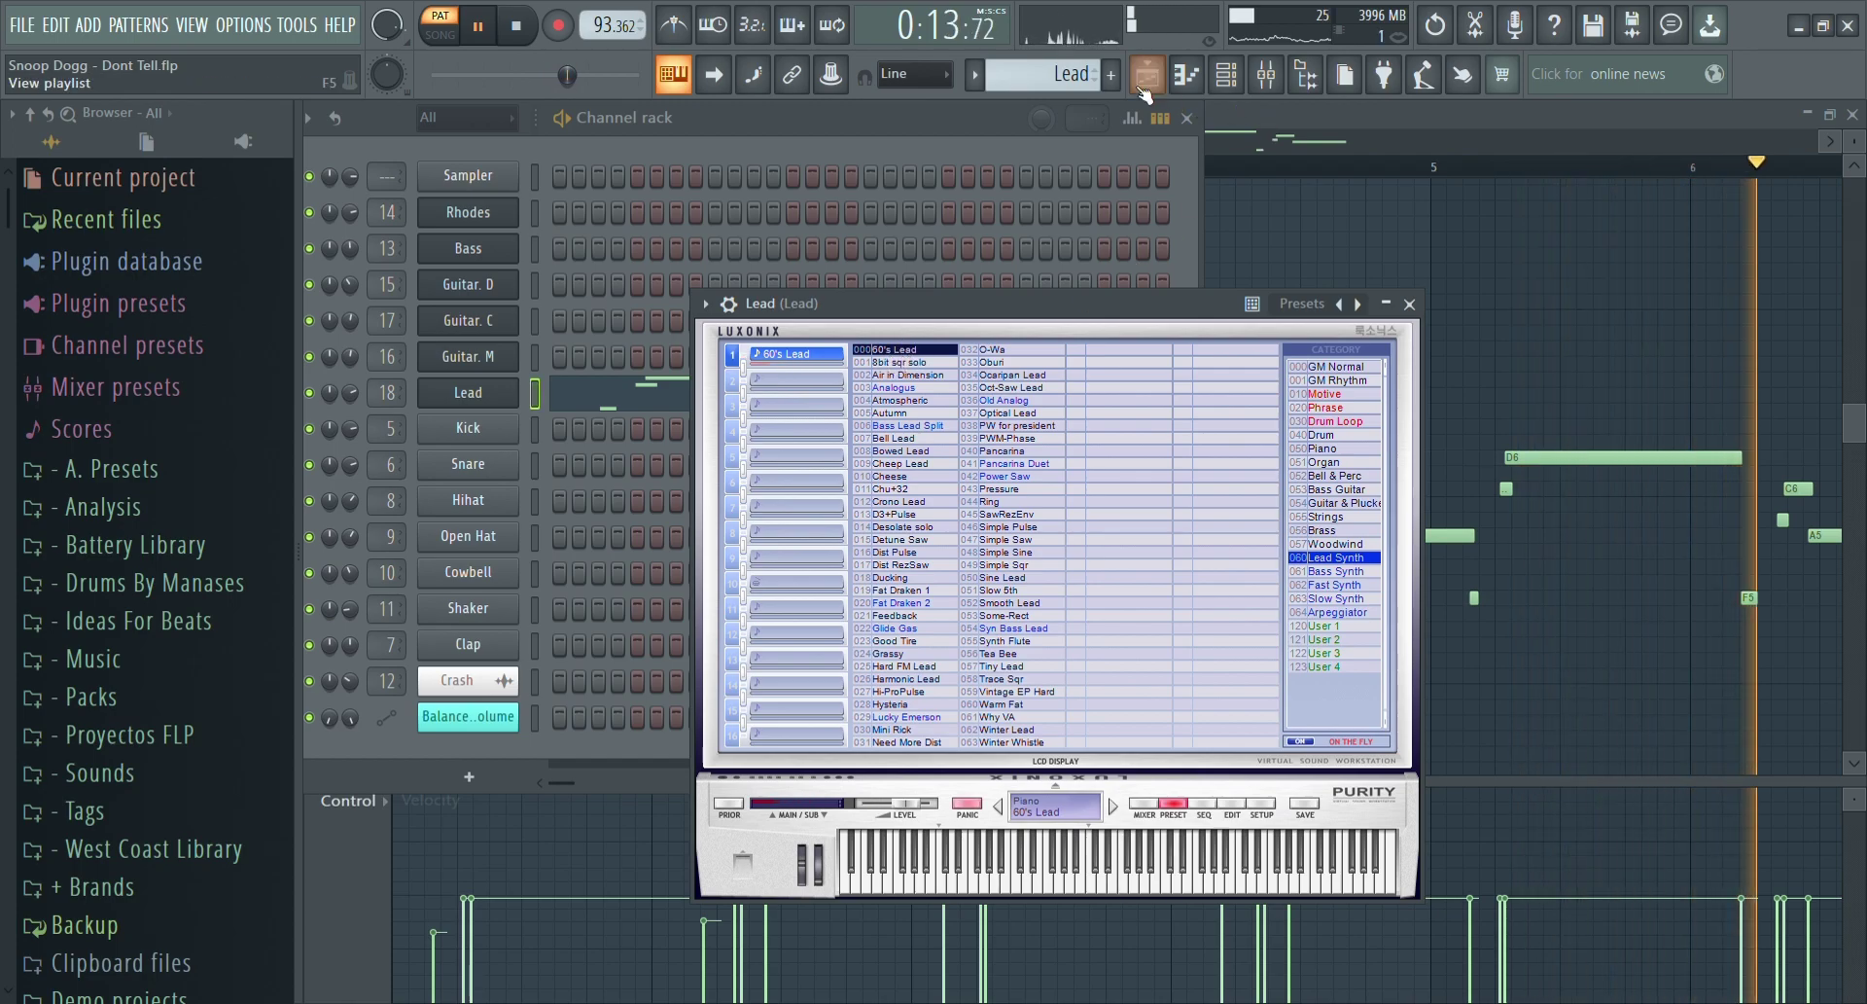
pyautogui.click(1266, 78)
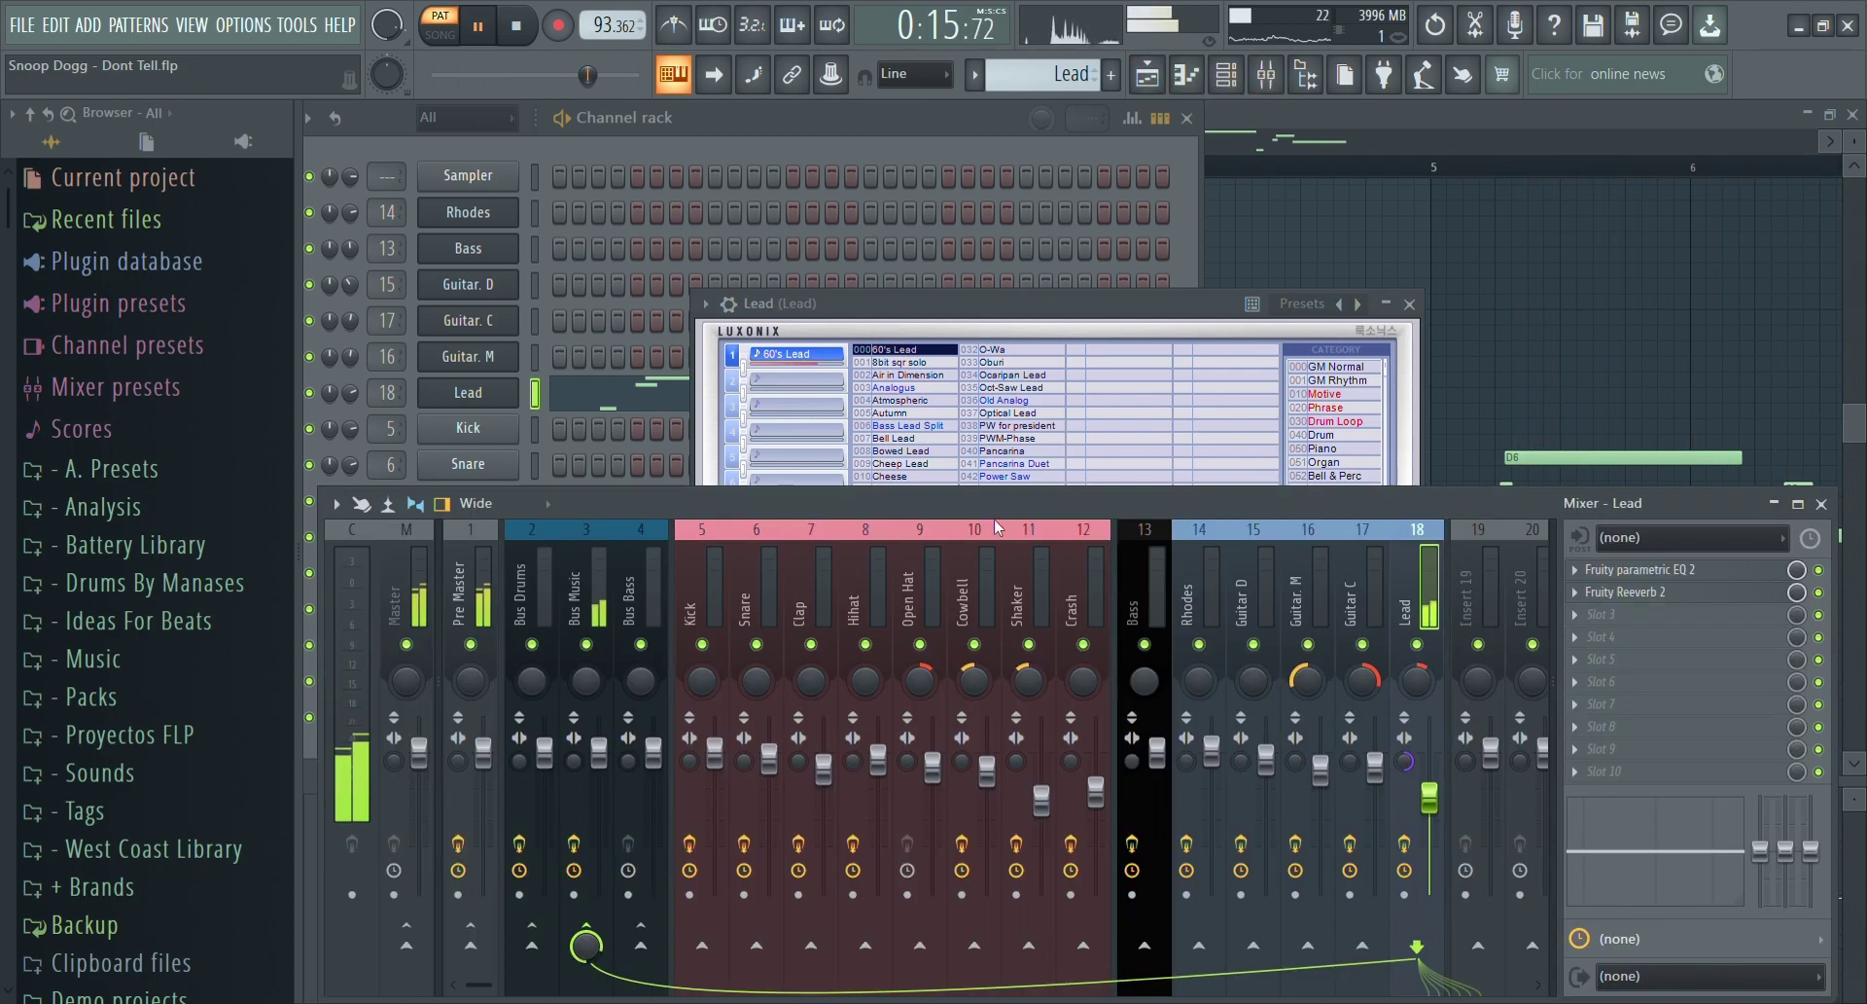
pyautogui.click(1686, 572)
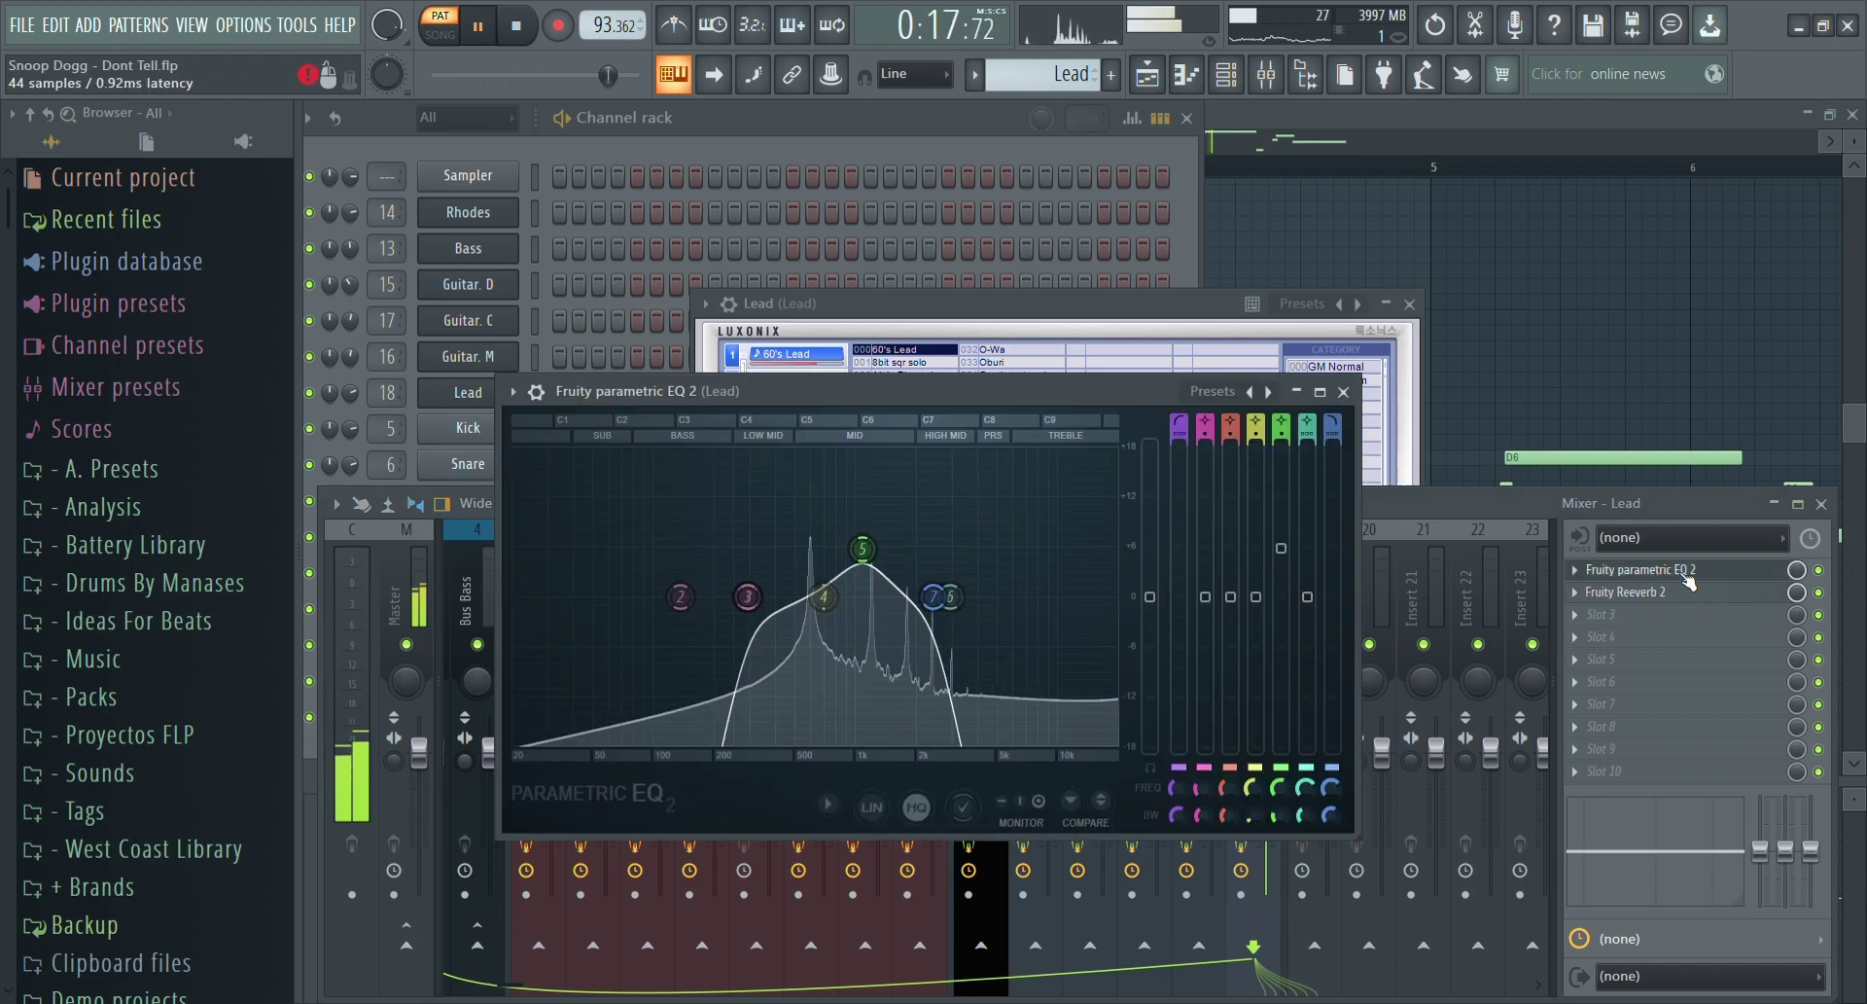
pyautogui.click(1685, 572)
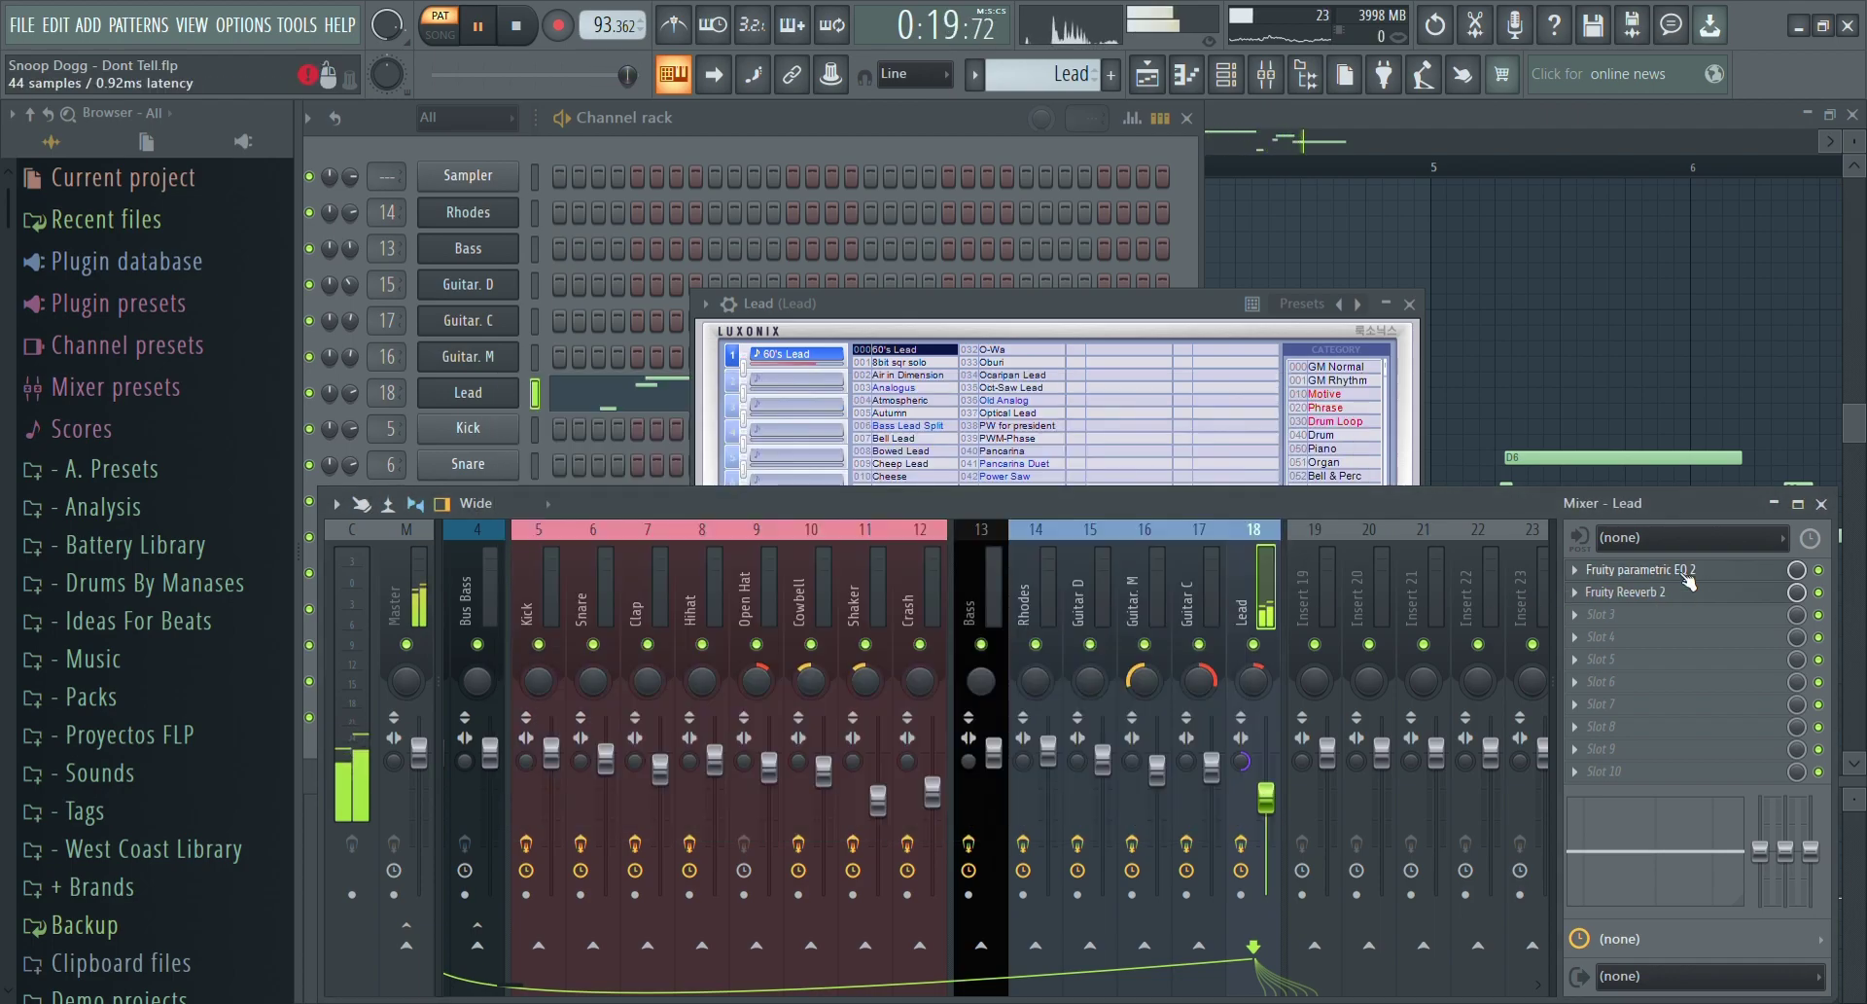
# Solo the Bass track in the playlist and unmute the Rhodes track alongside it.
pyautogui.click(1148, 74)
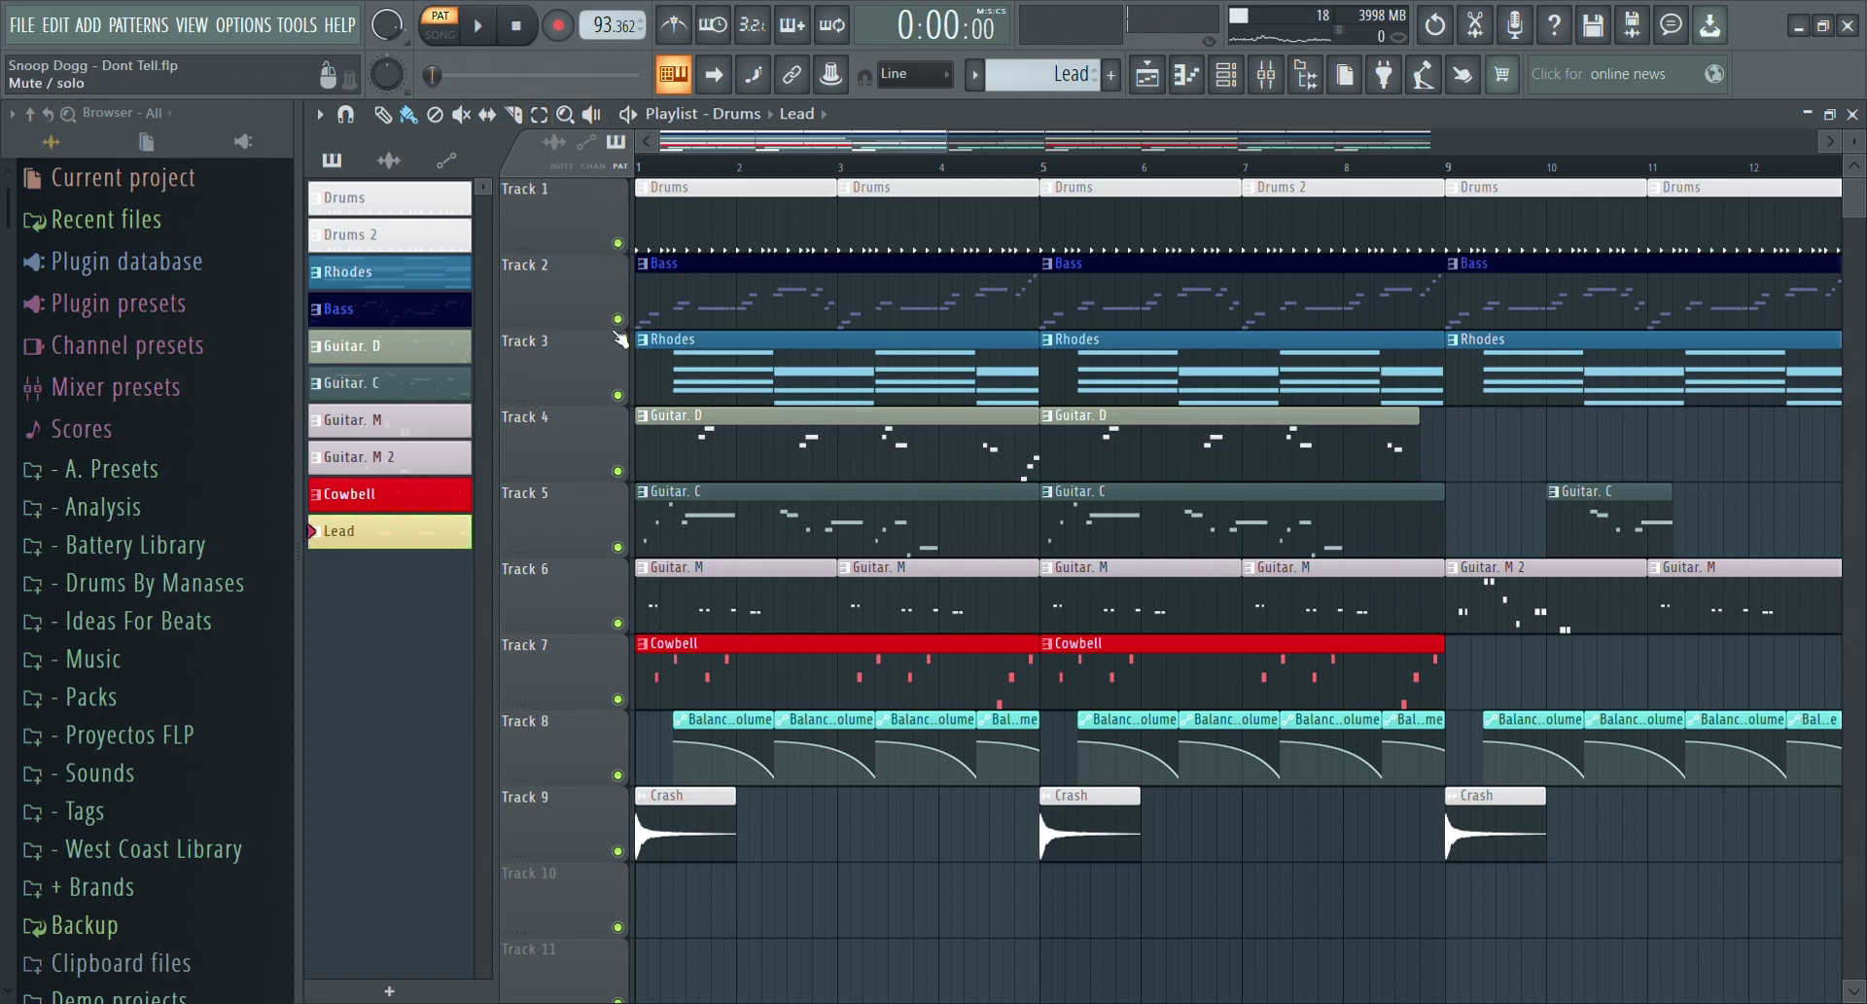
pyautogui.rightClick(617, 319)
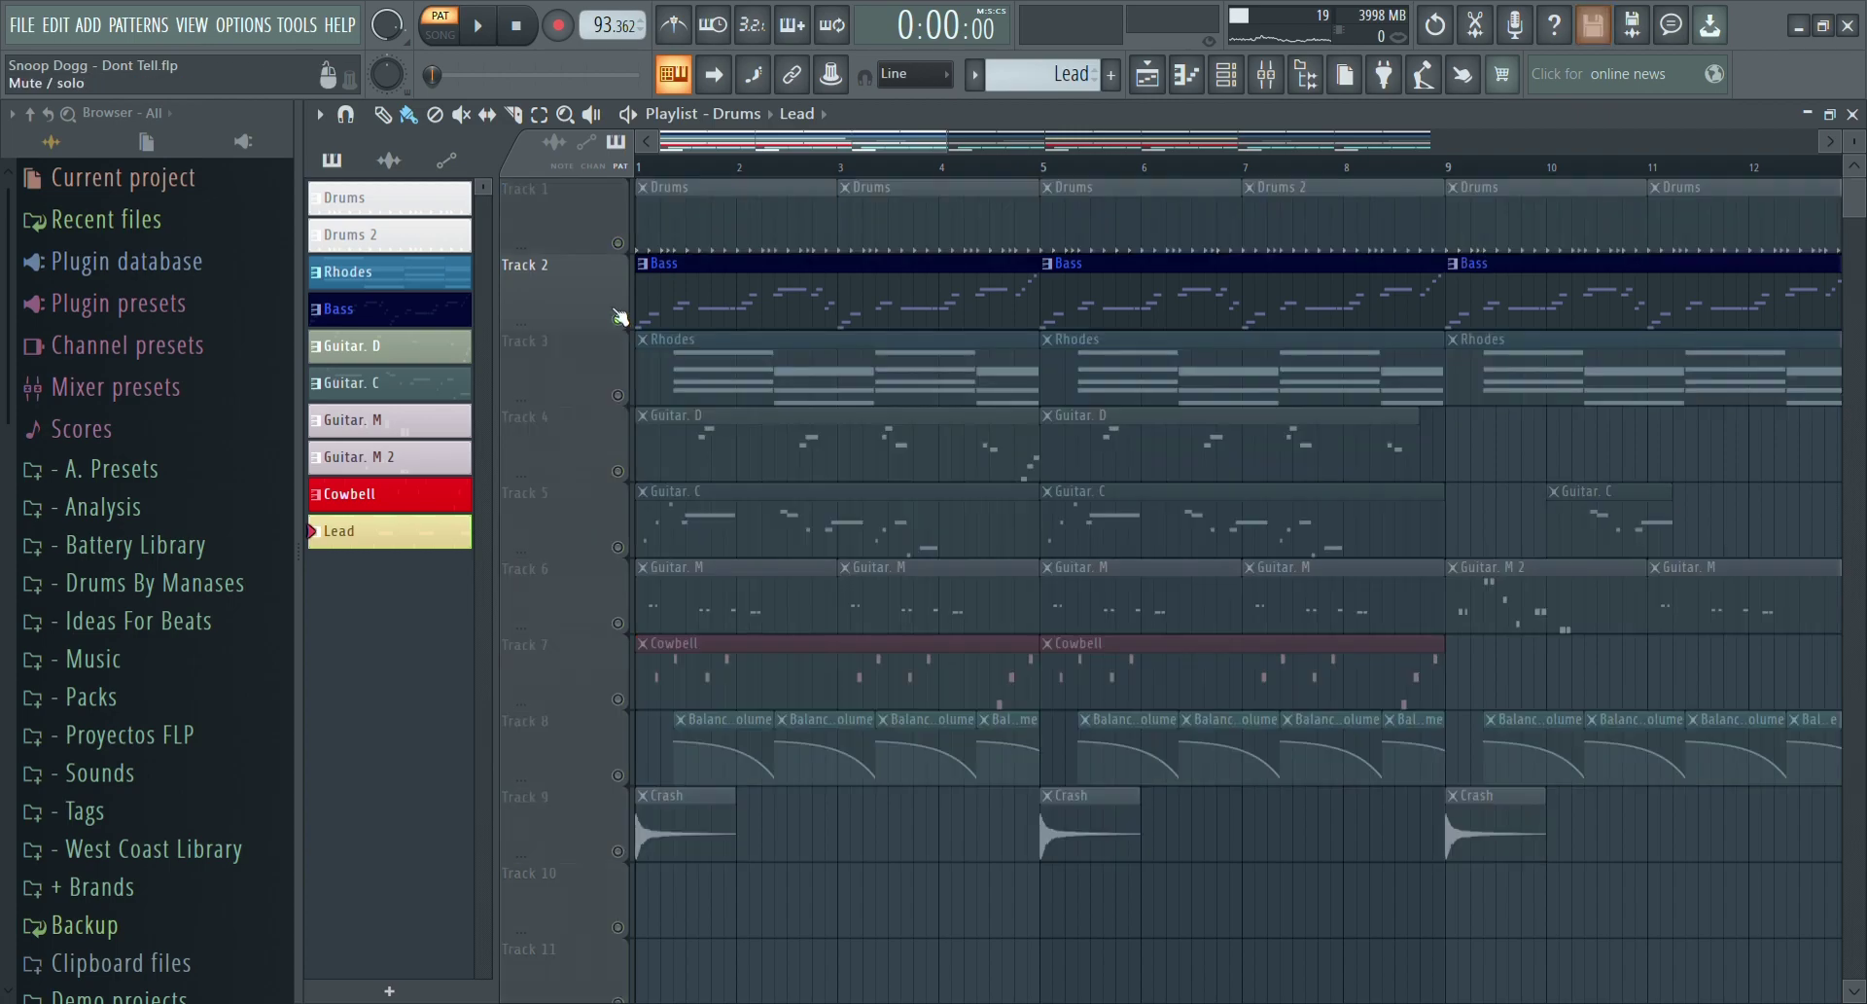
pyautogui.click(618, 395)
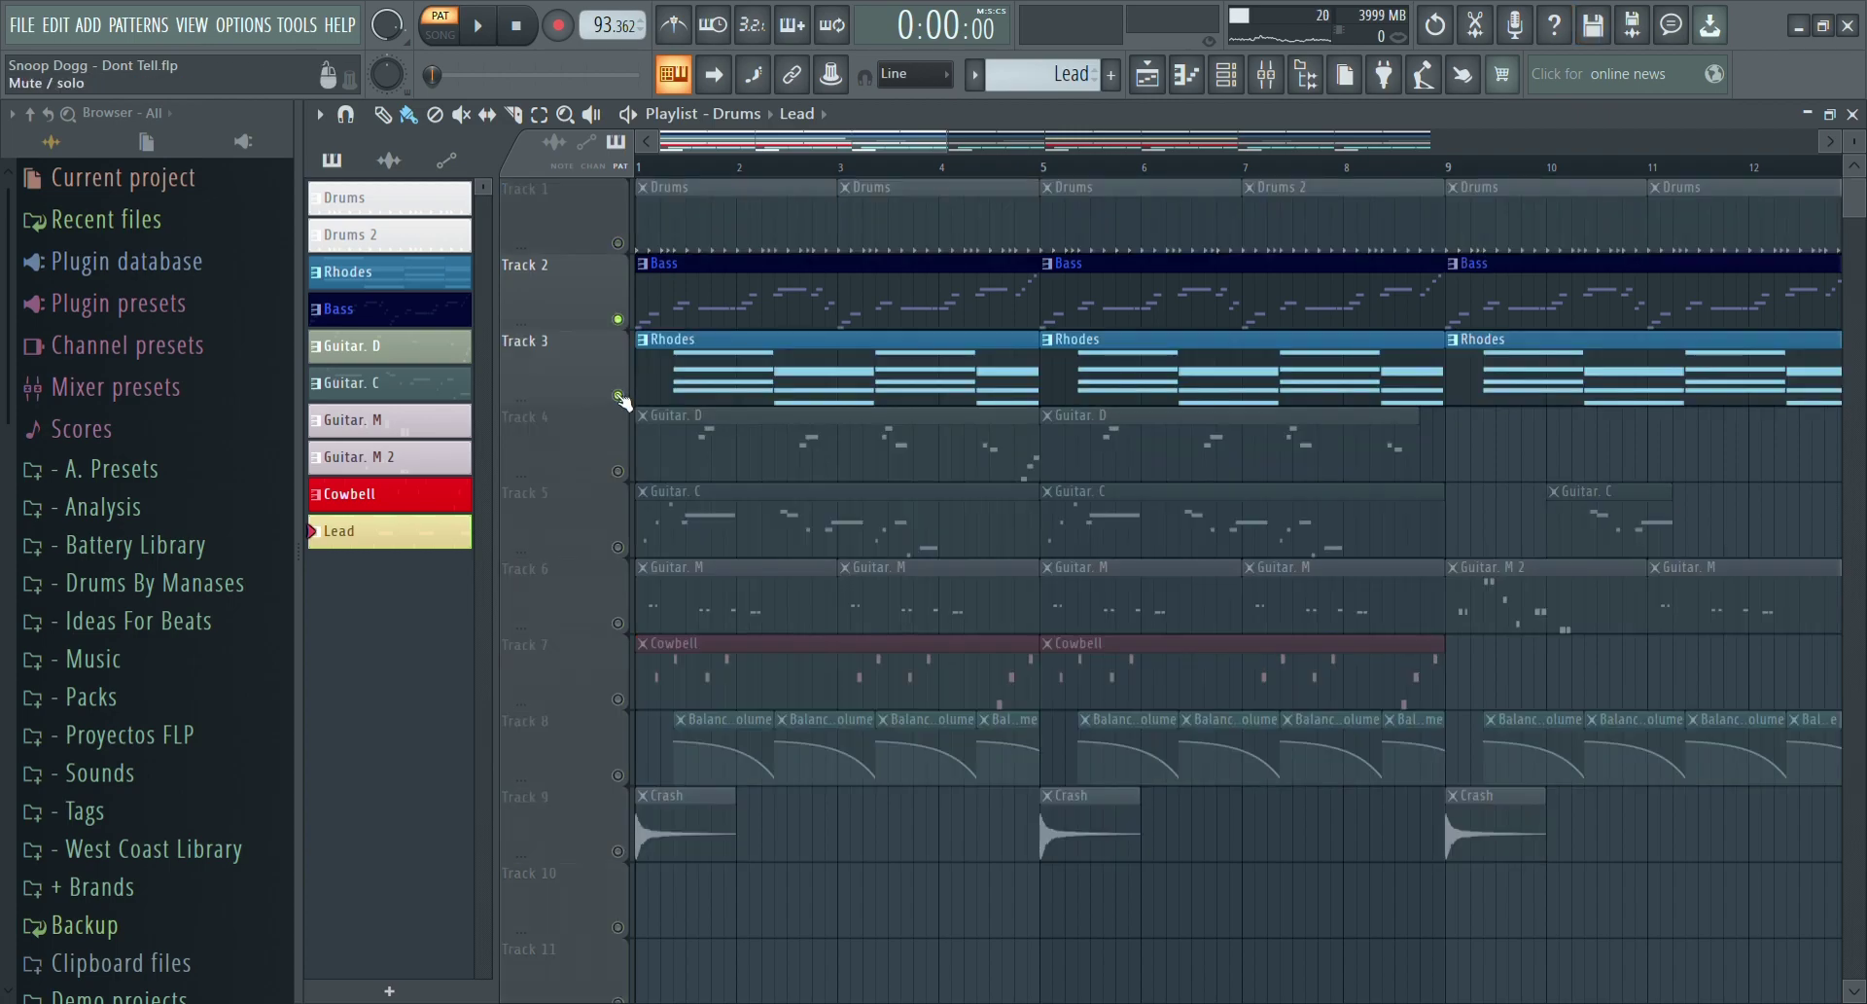
# Play the arrangement in song mode, unmuting the Guitar. D, Guitar. C and Guitar. M tracks one after another.
pyautogui.click(478, 24)
pyautogui.scroll(1, 505, 369)
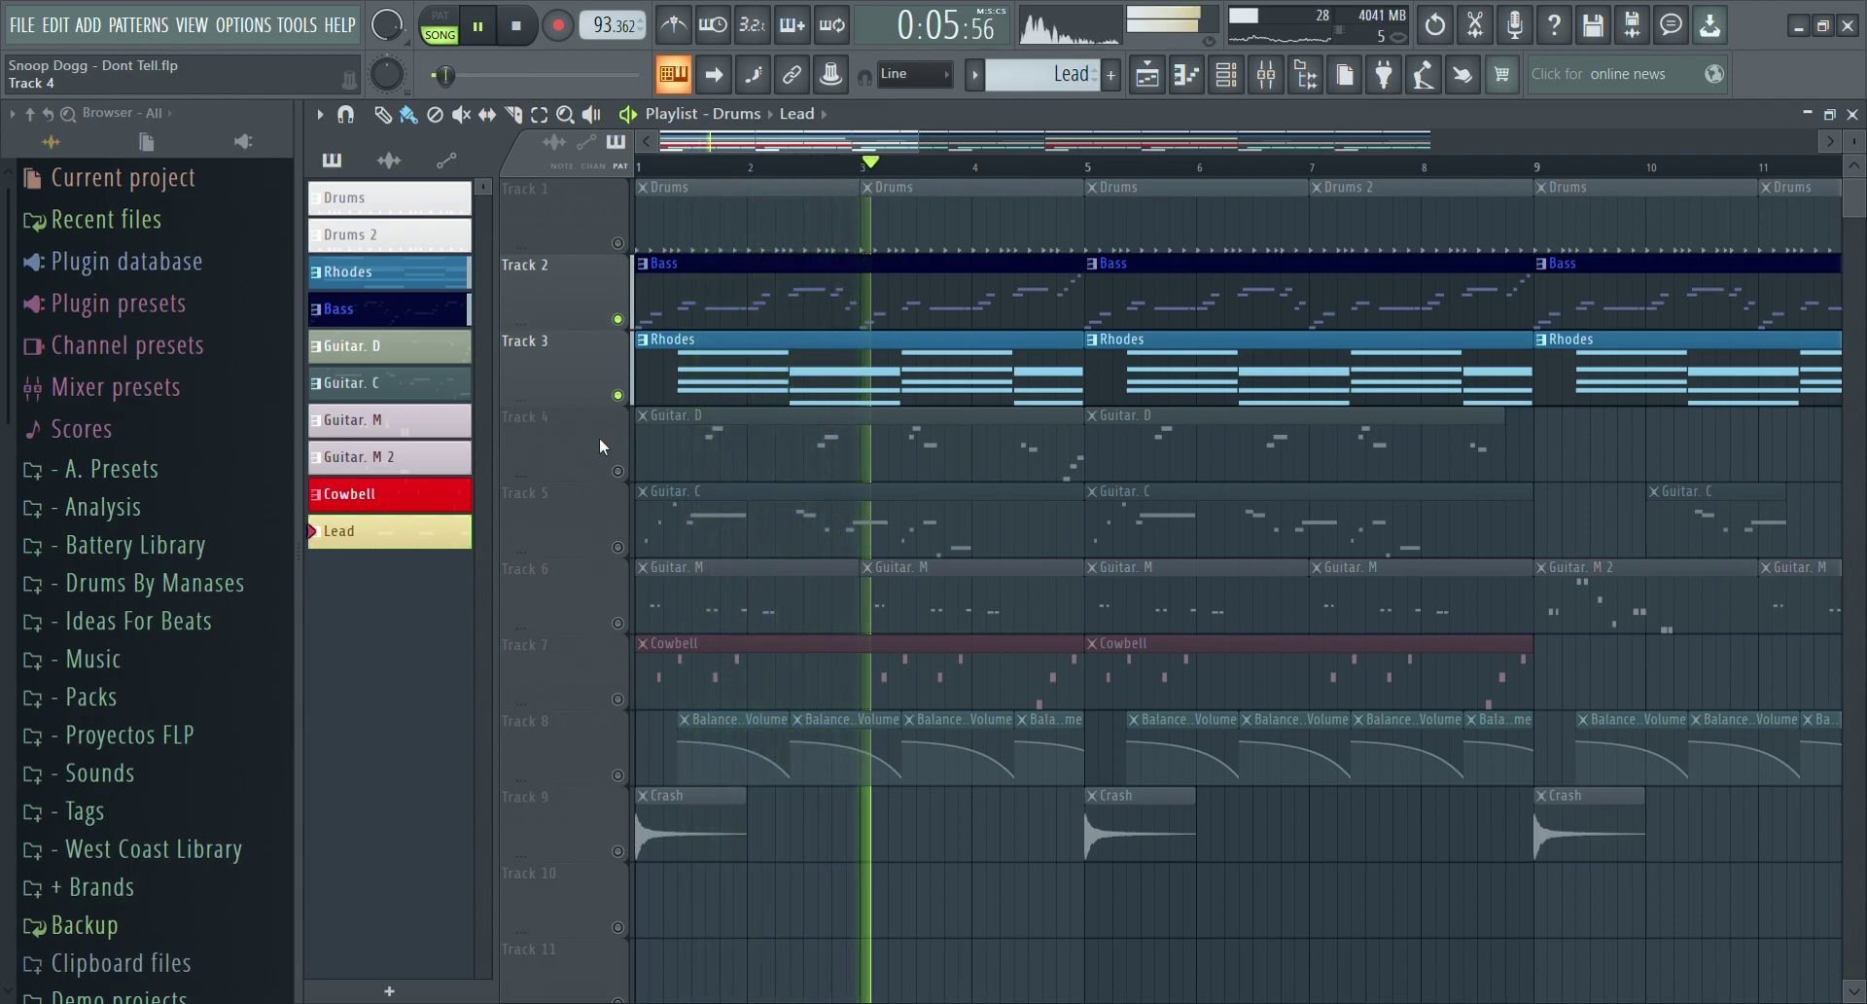
pyautogui.click(617, 471)
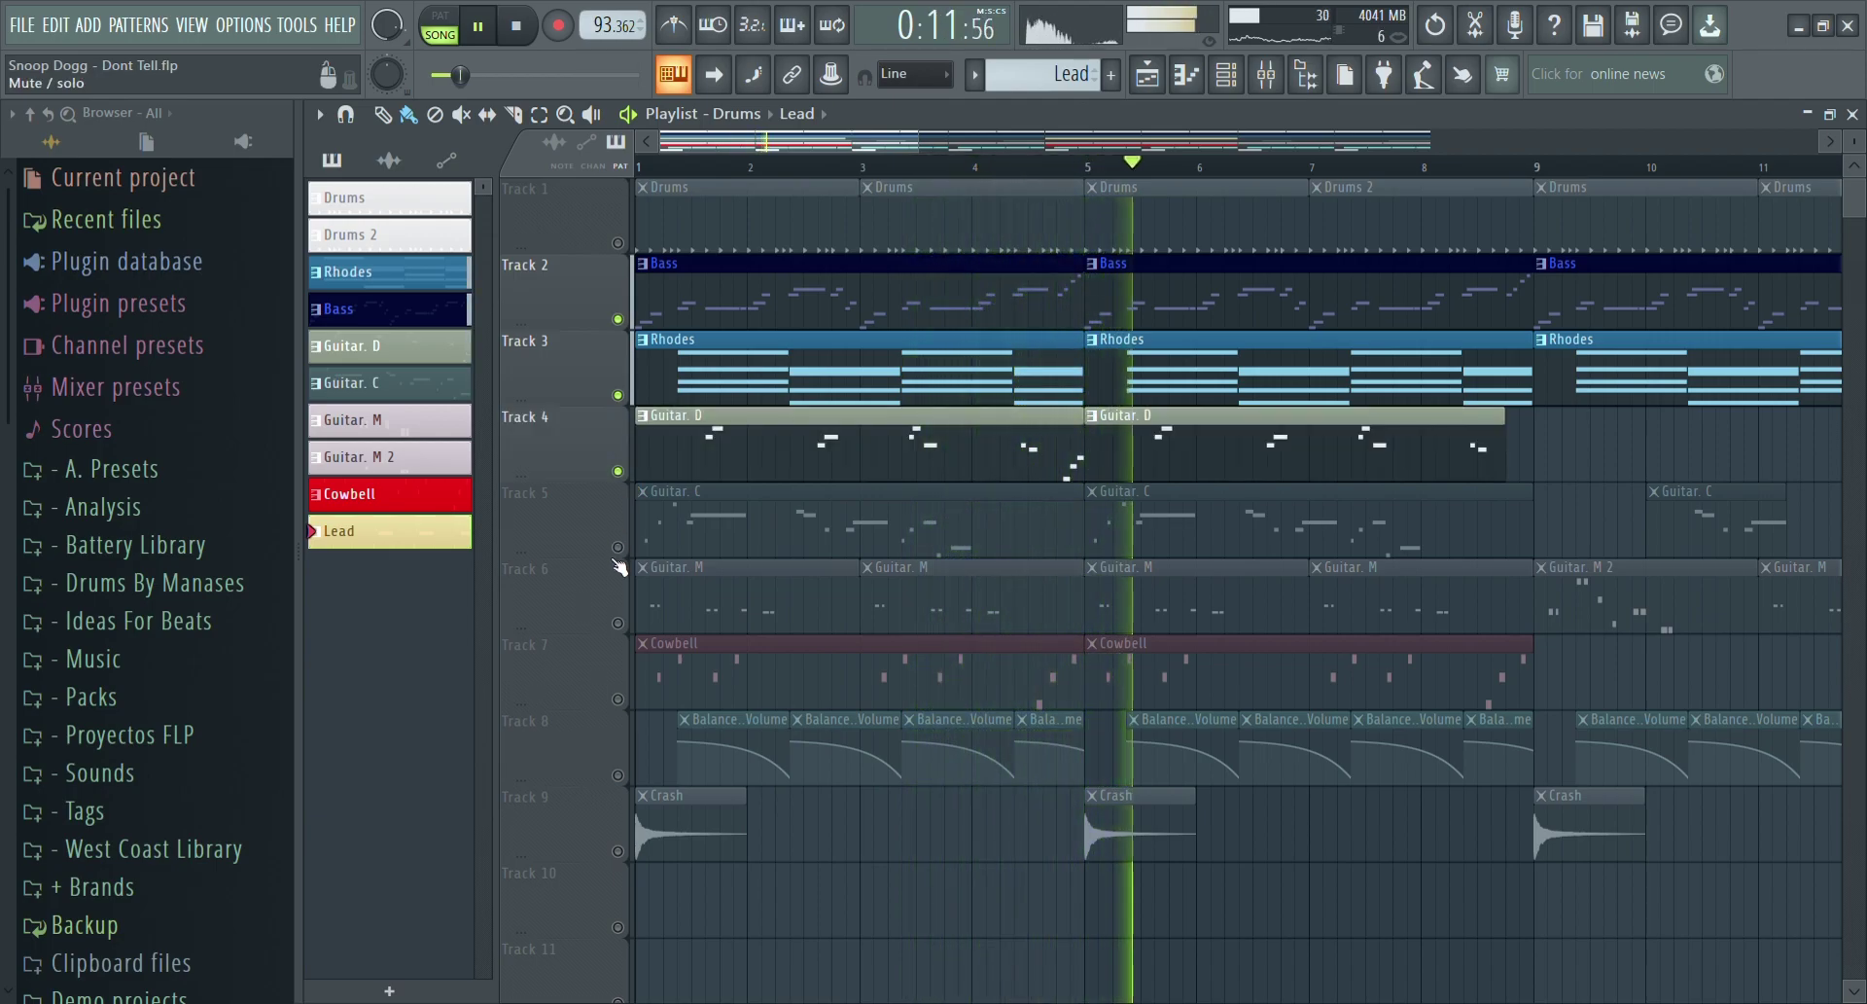
pyautogui.click(617, 547)
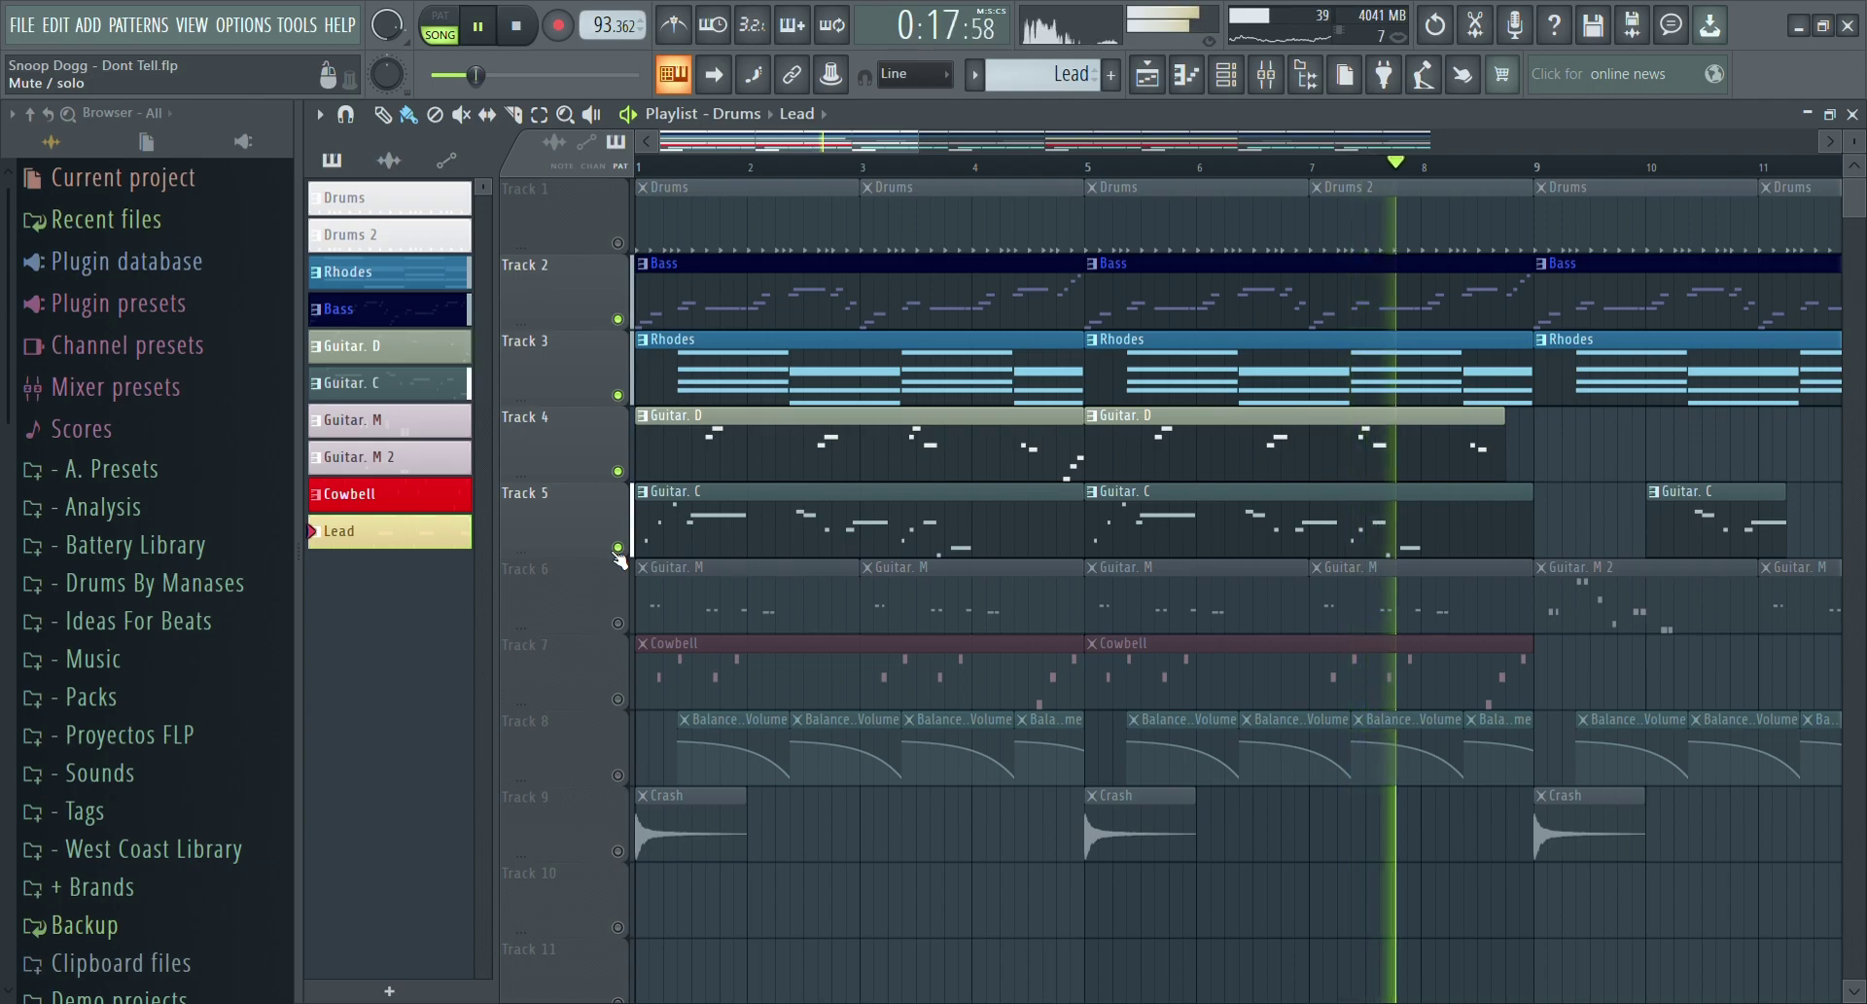
pyautogui.click(619, 623)
pyautogui.click(519, 27)
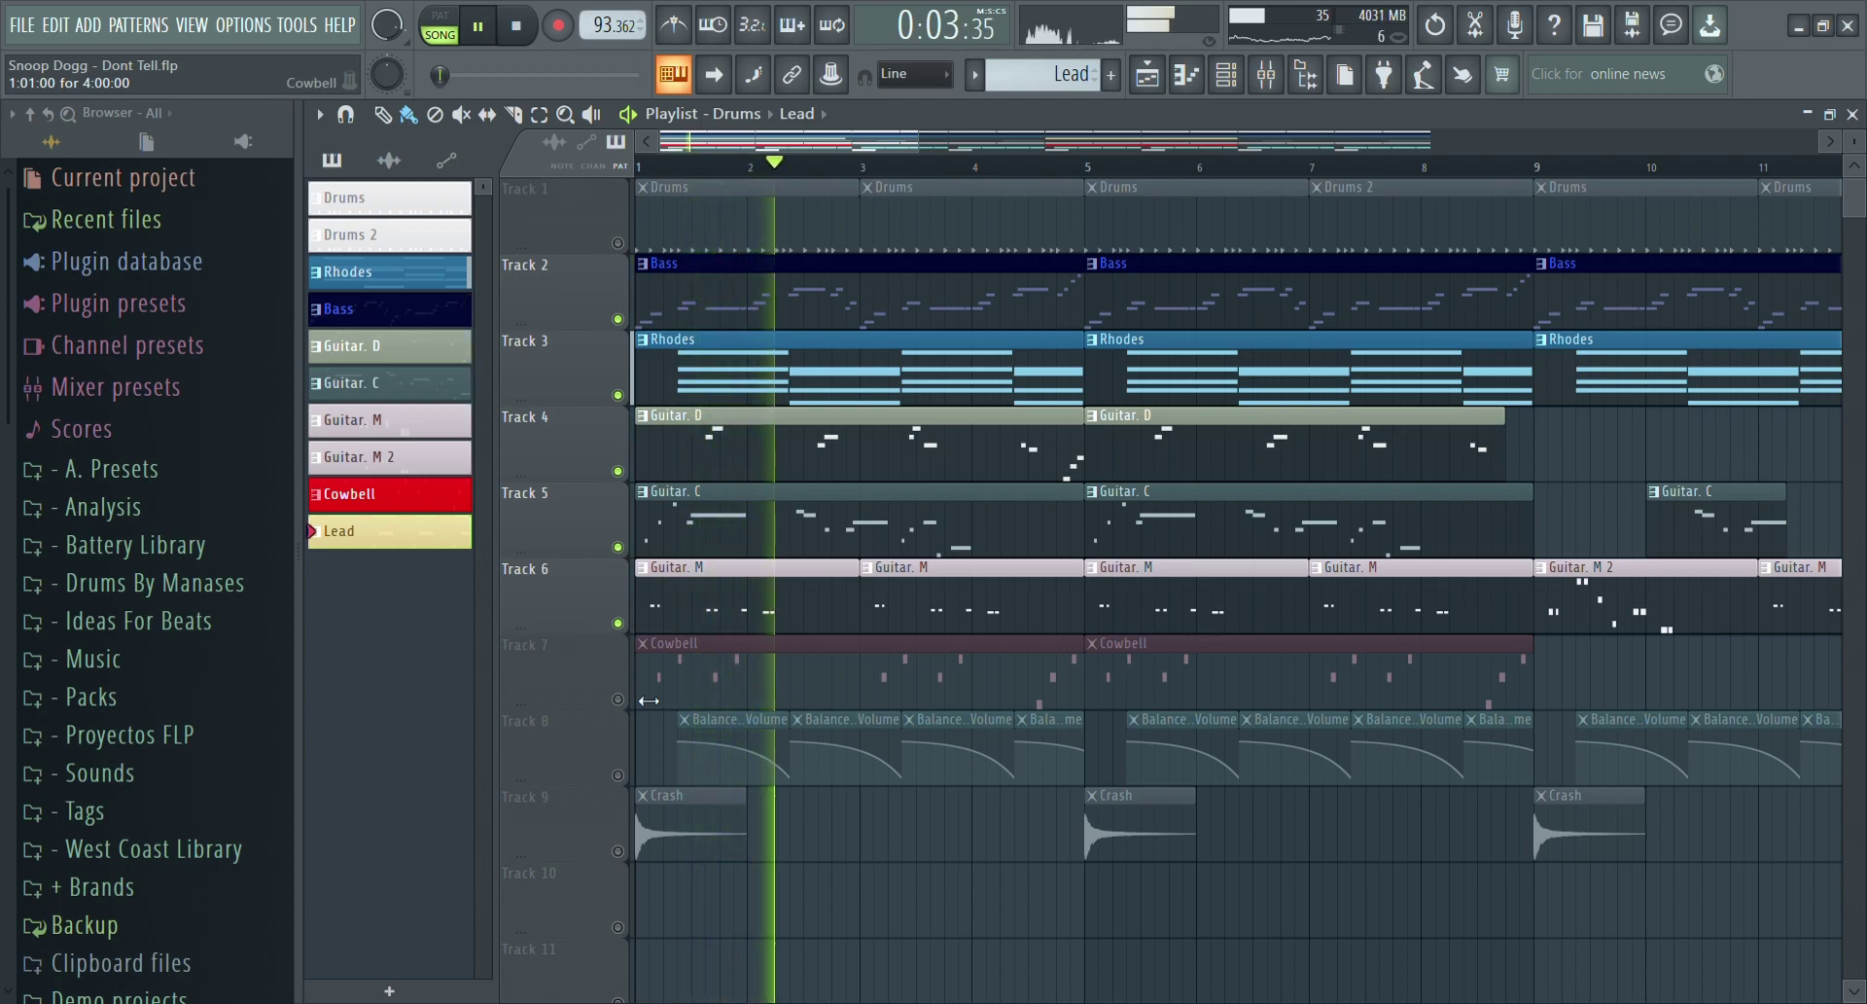
# Unmute the Balance/Volume automation, Cowbell, Crash and Drums tracks, and make the playlist auto-scroll with playback.
pyautogui.click(619, 775)
pyautogui.click(518, 25)
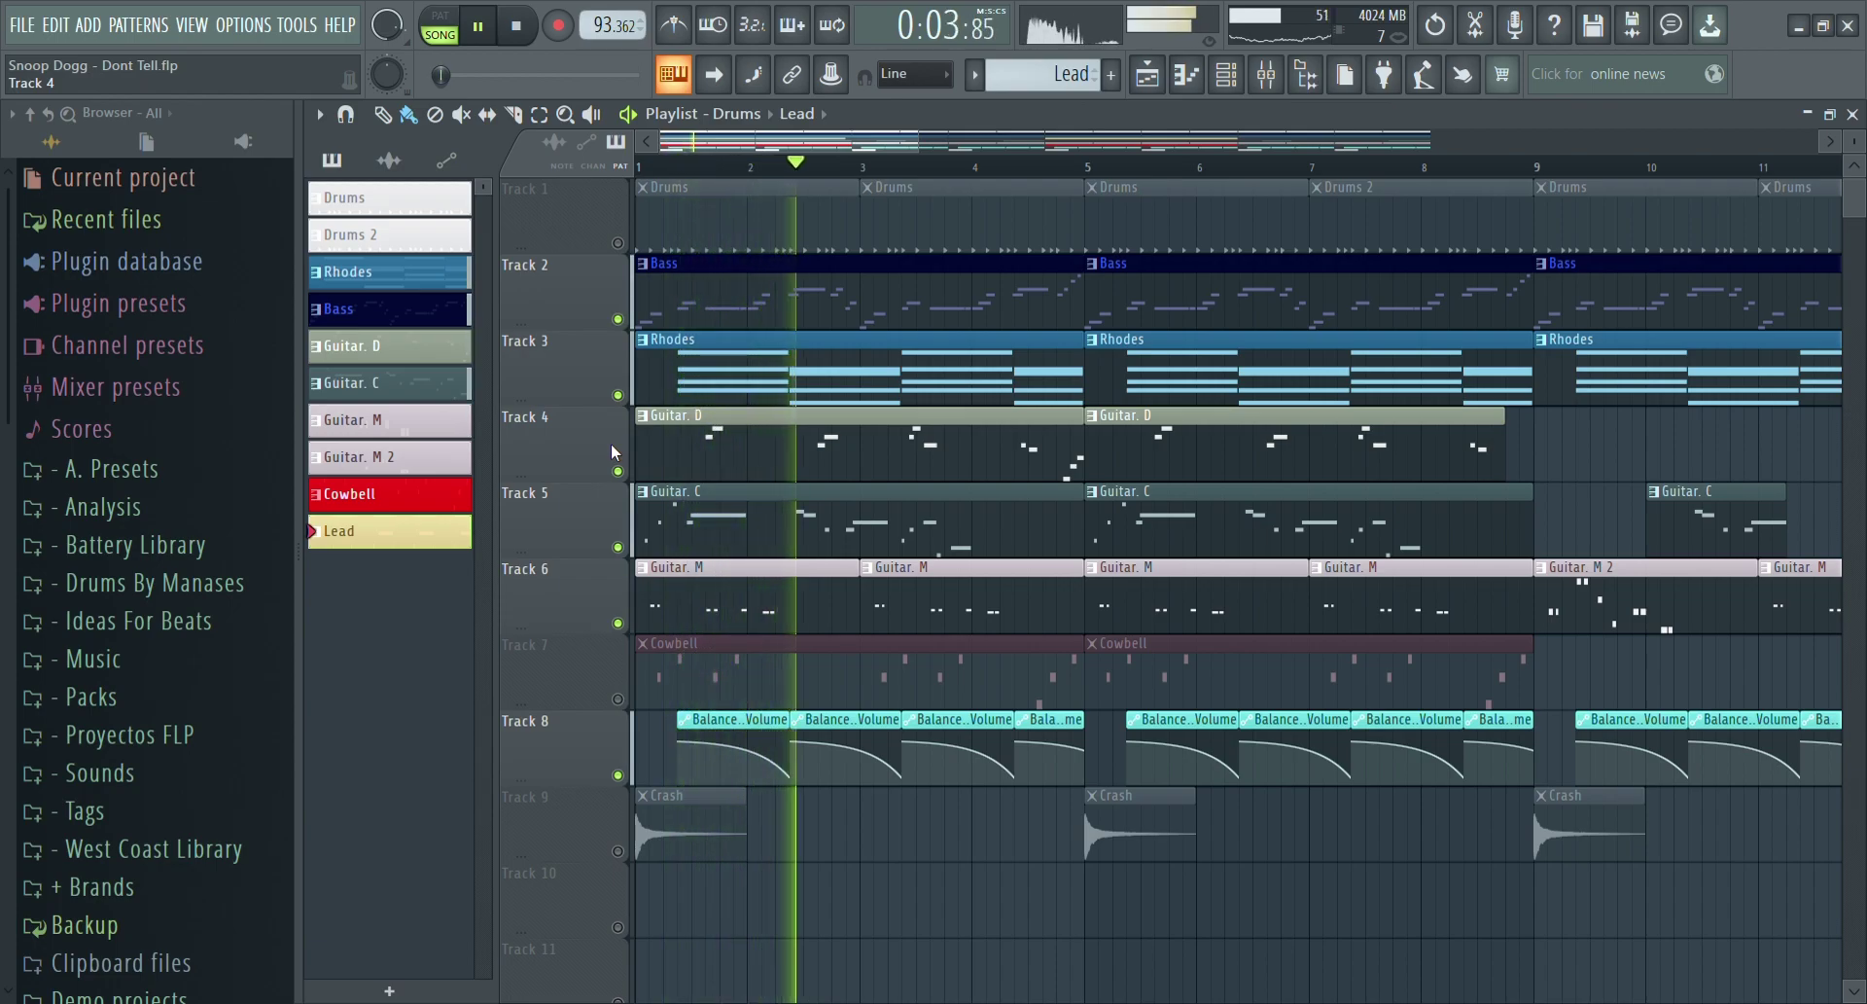
pyautogui.click(619, 699)
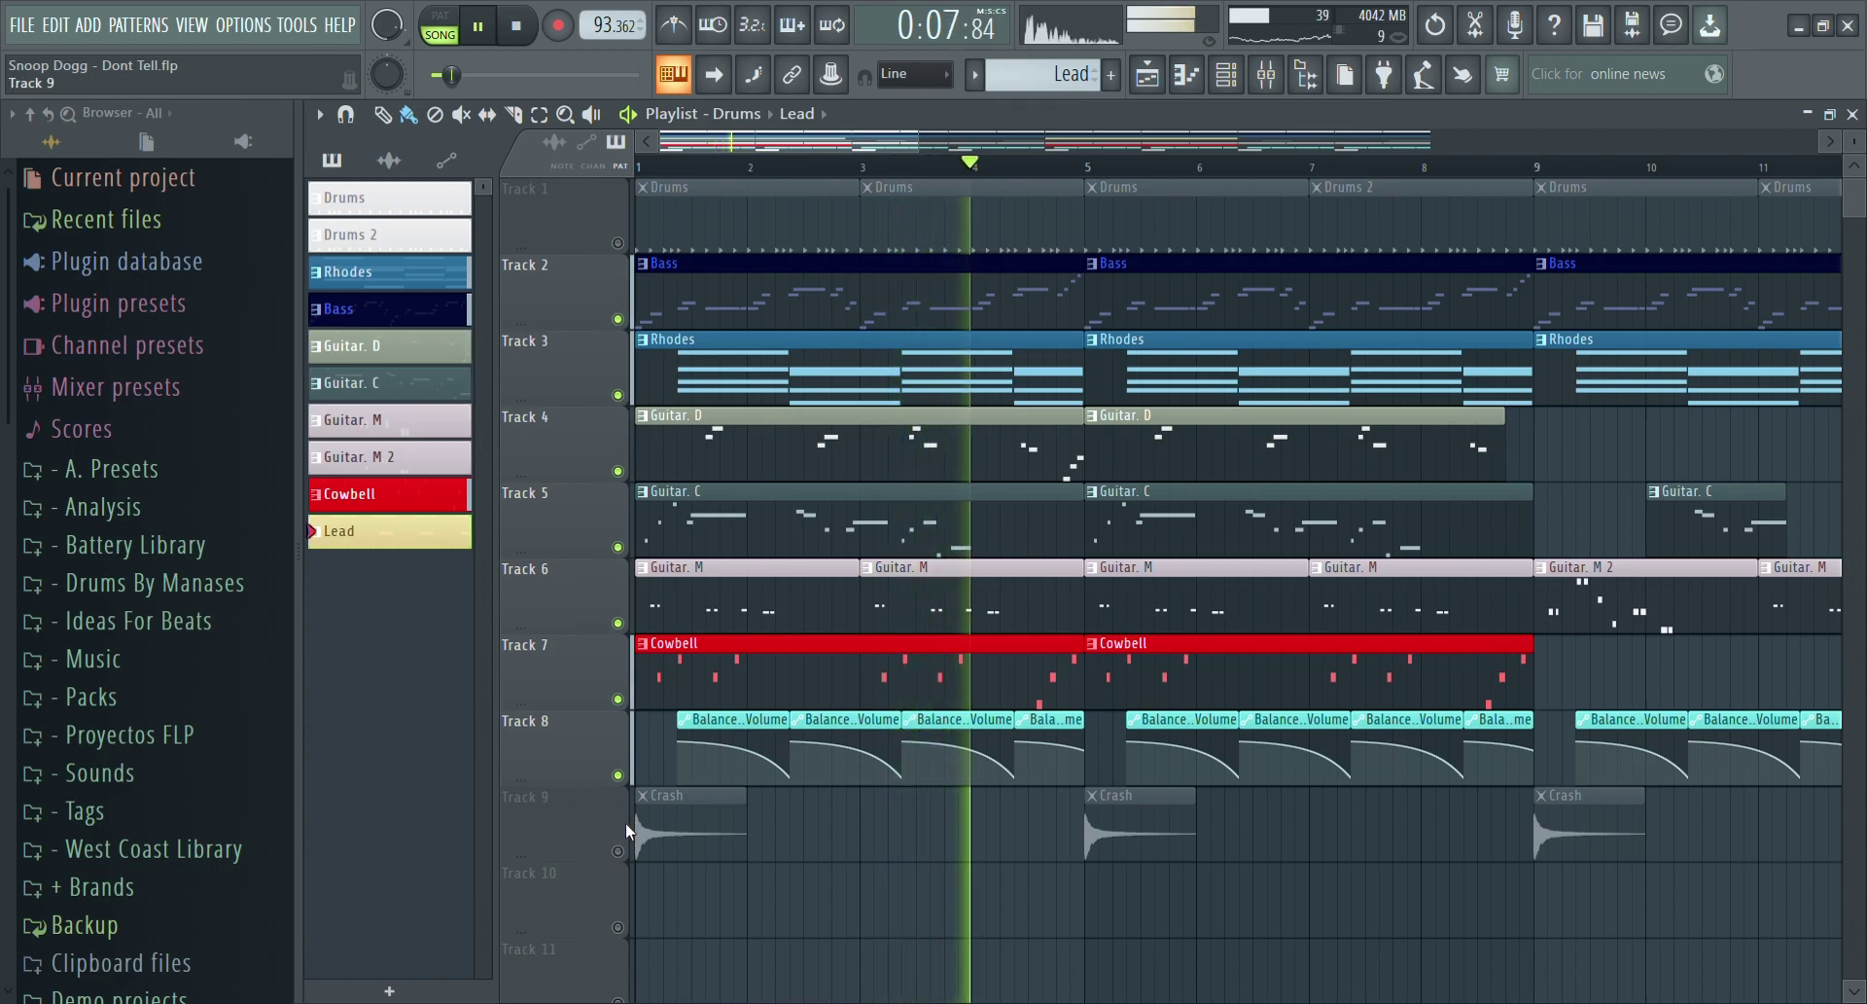
pyautogui.click(618, 851)
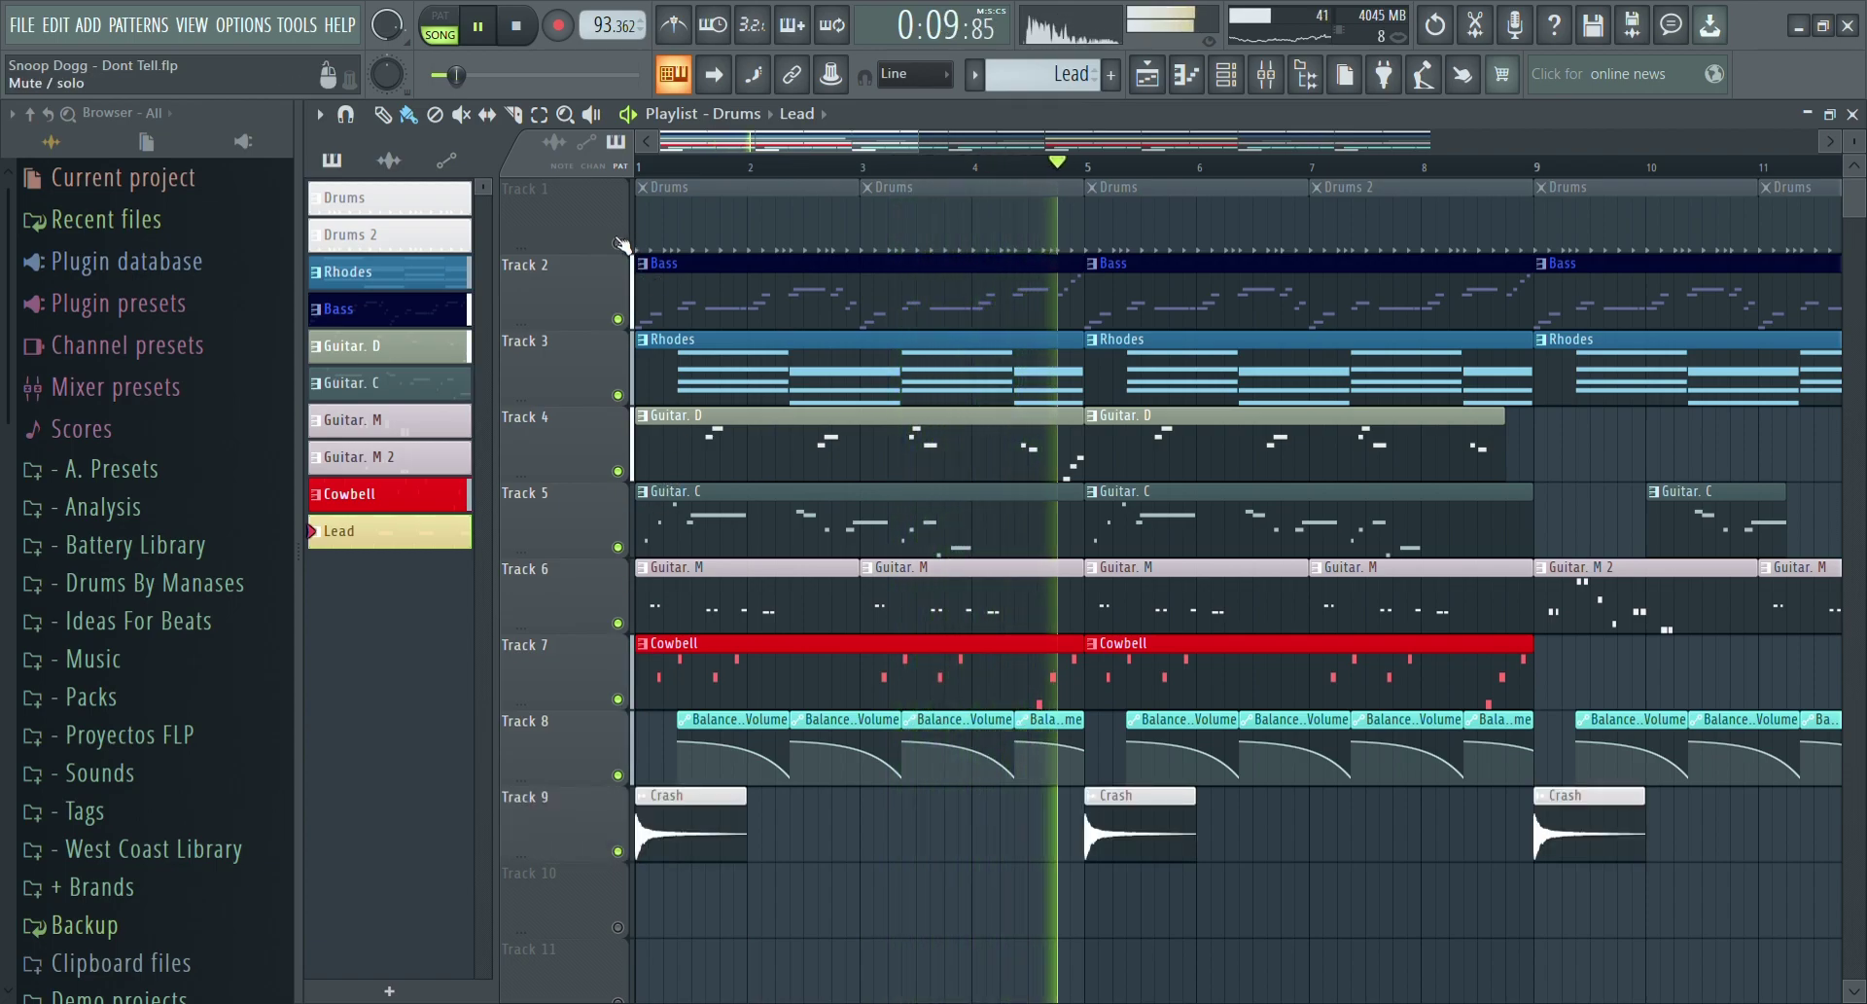
pyautogui.click(618, 244)
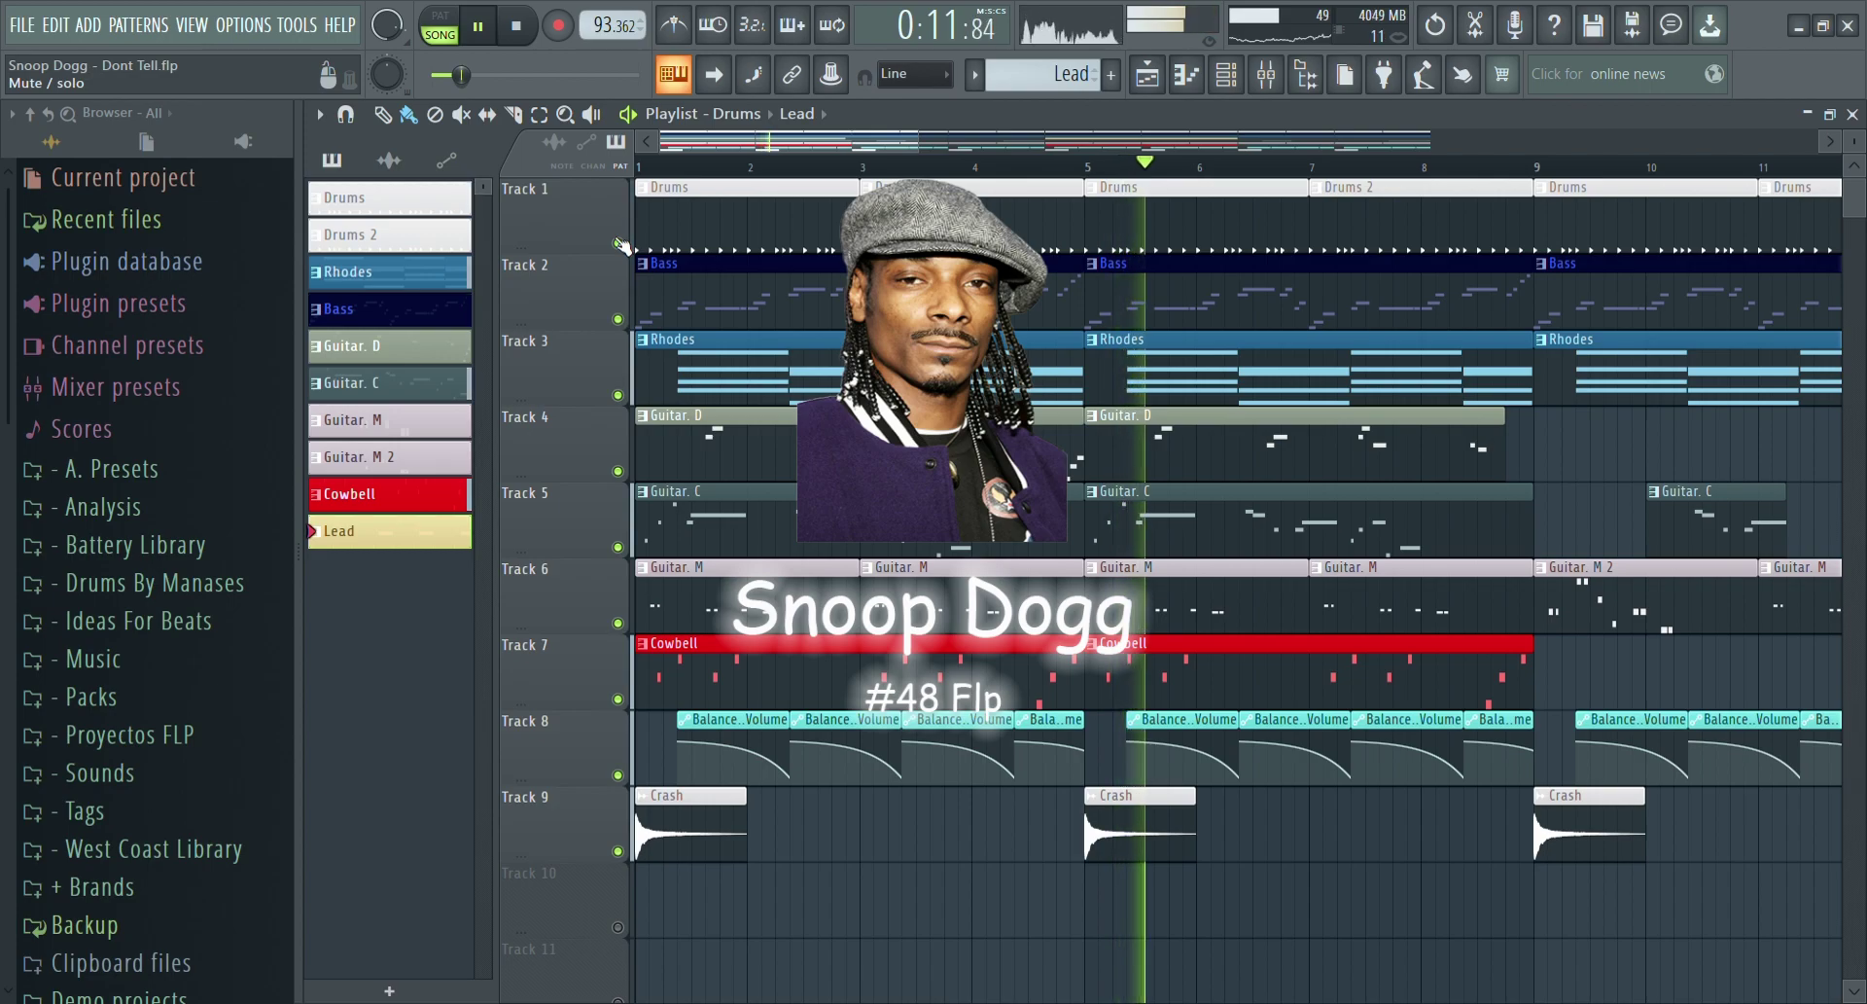
pyautogui.click(713, 74)
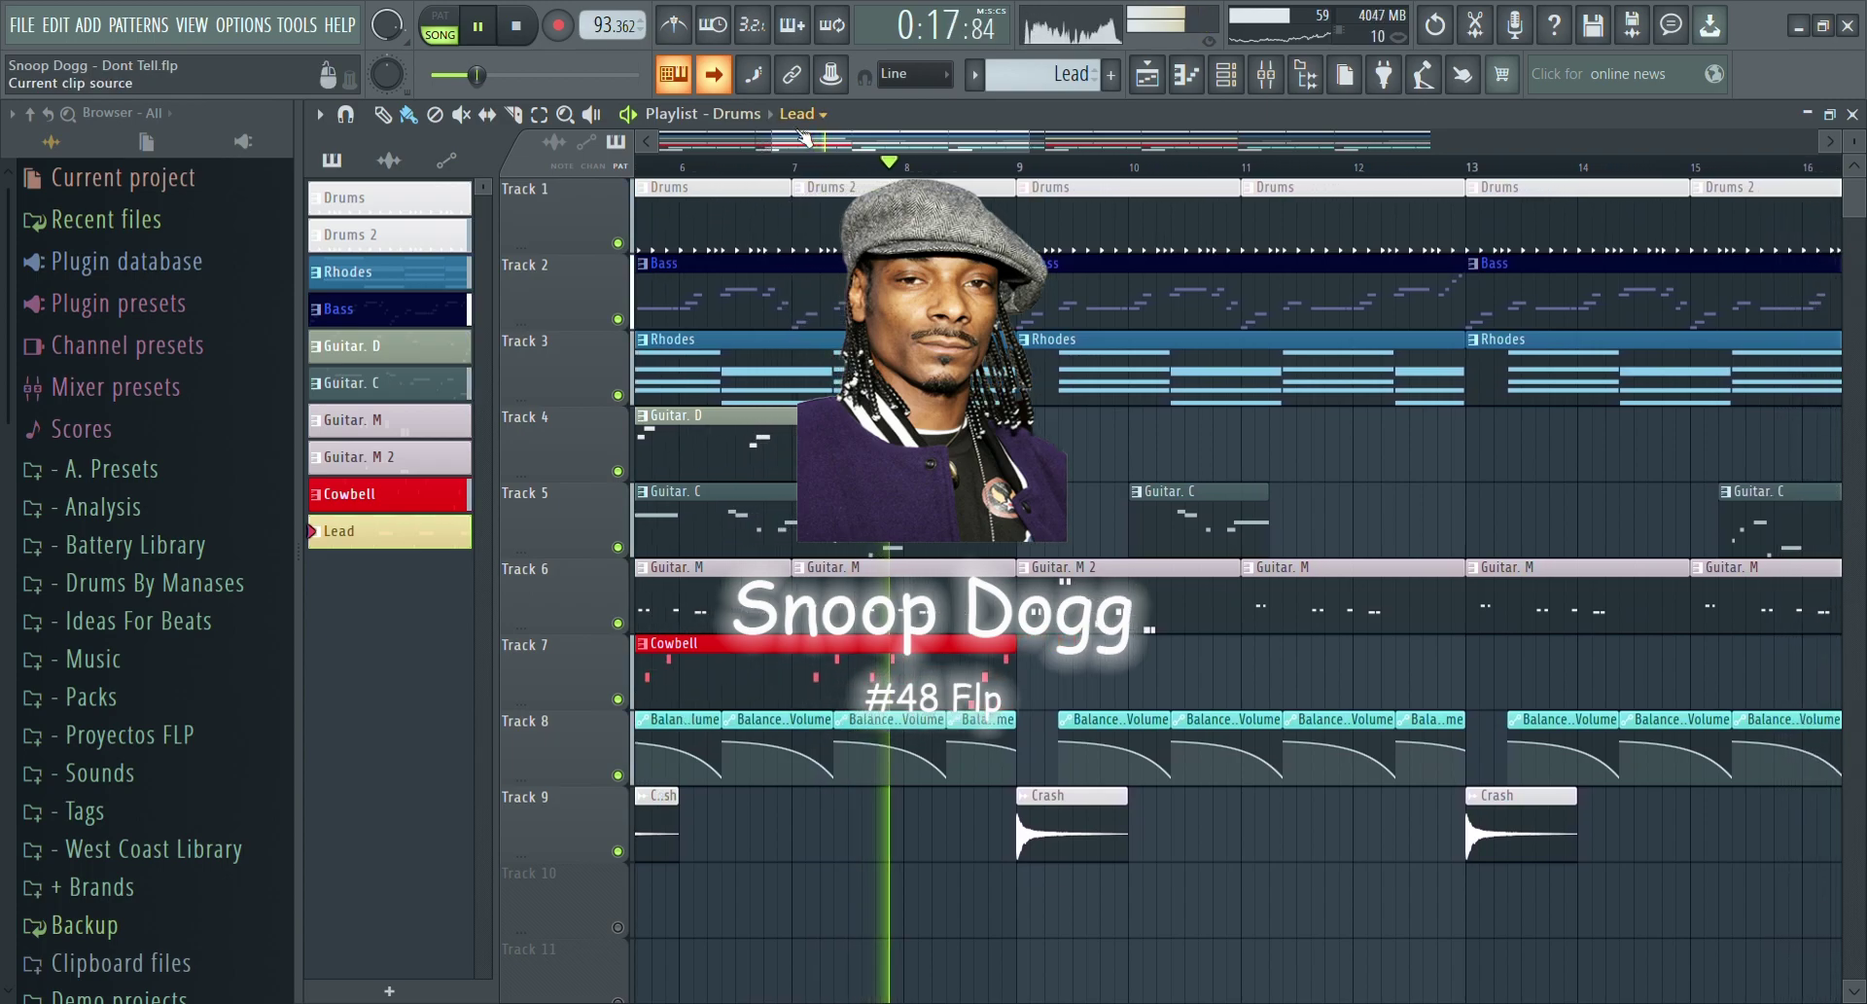
# Examine the Pre Master mixer track's effect chain and its Maximus plugin, closing both windows when done.
pyautogui.click(1266, 74)
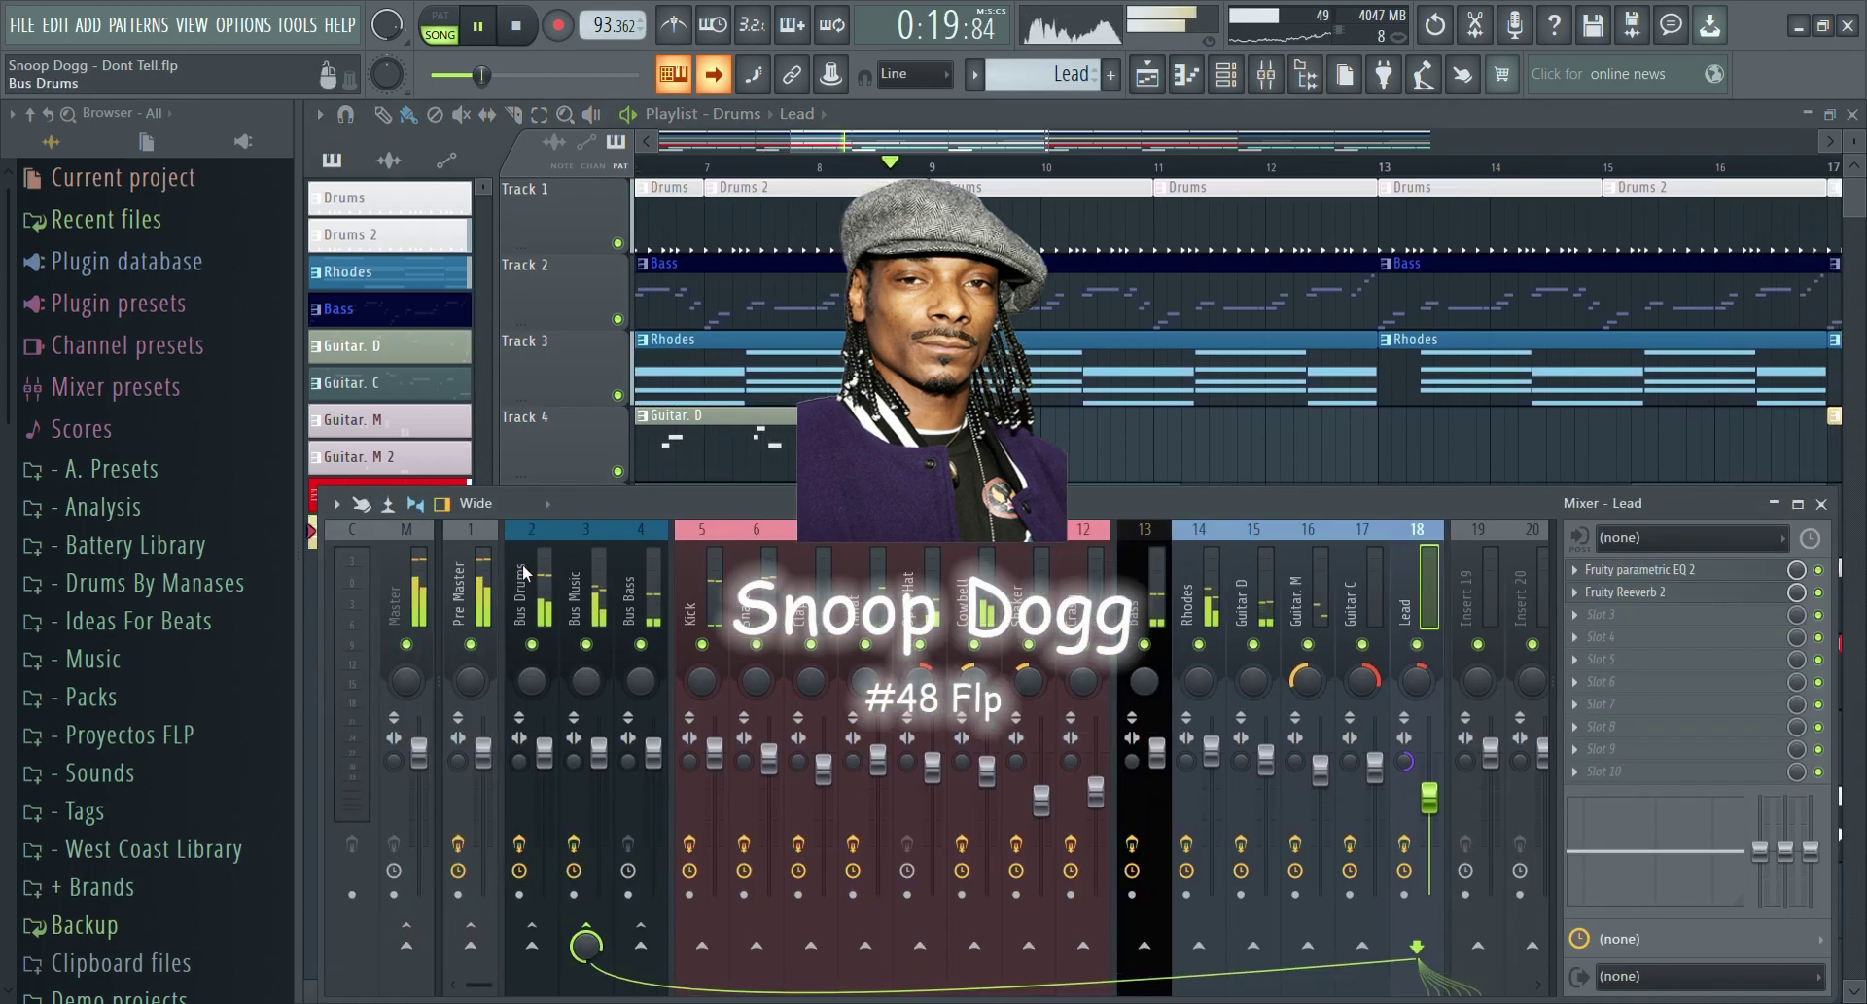
pyautogui.click(1634, 640)
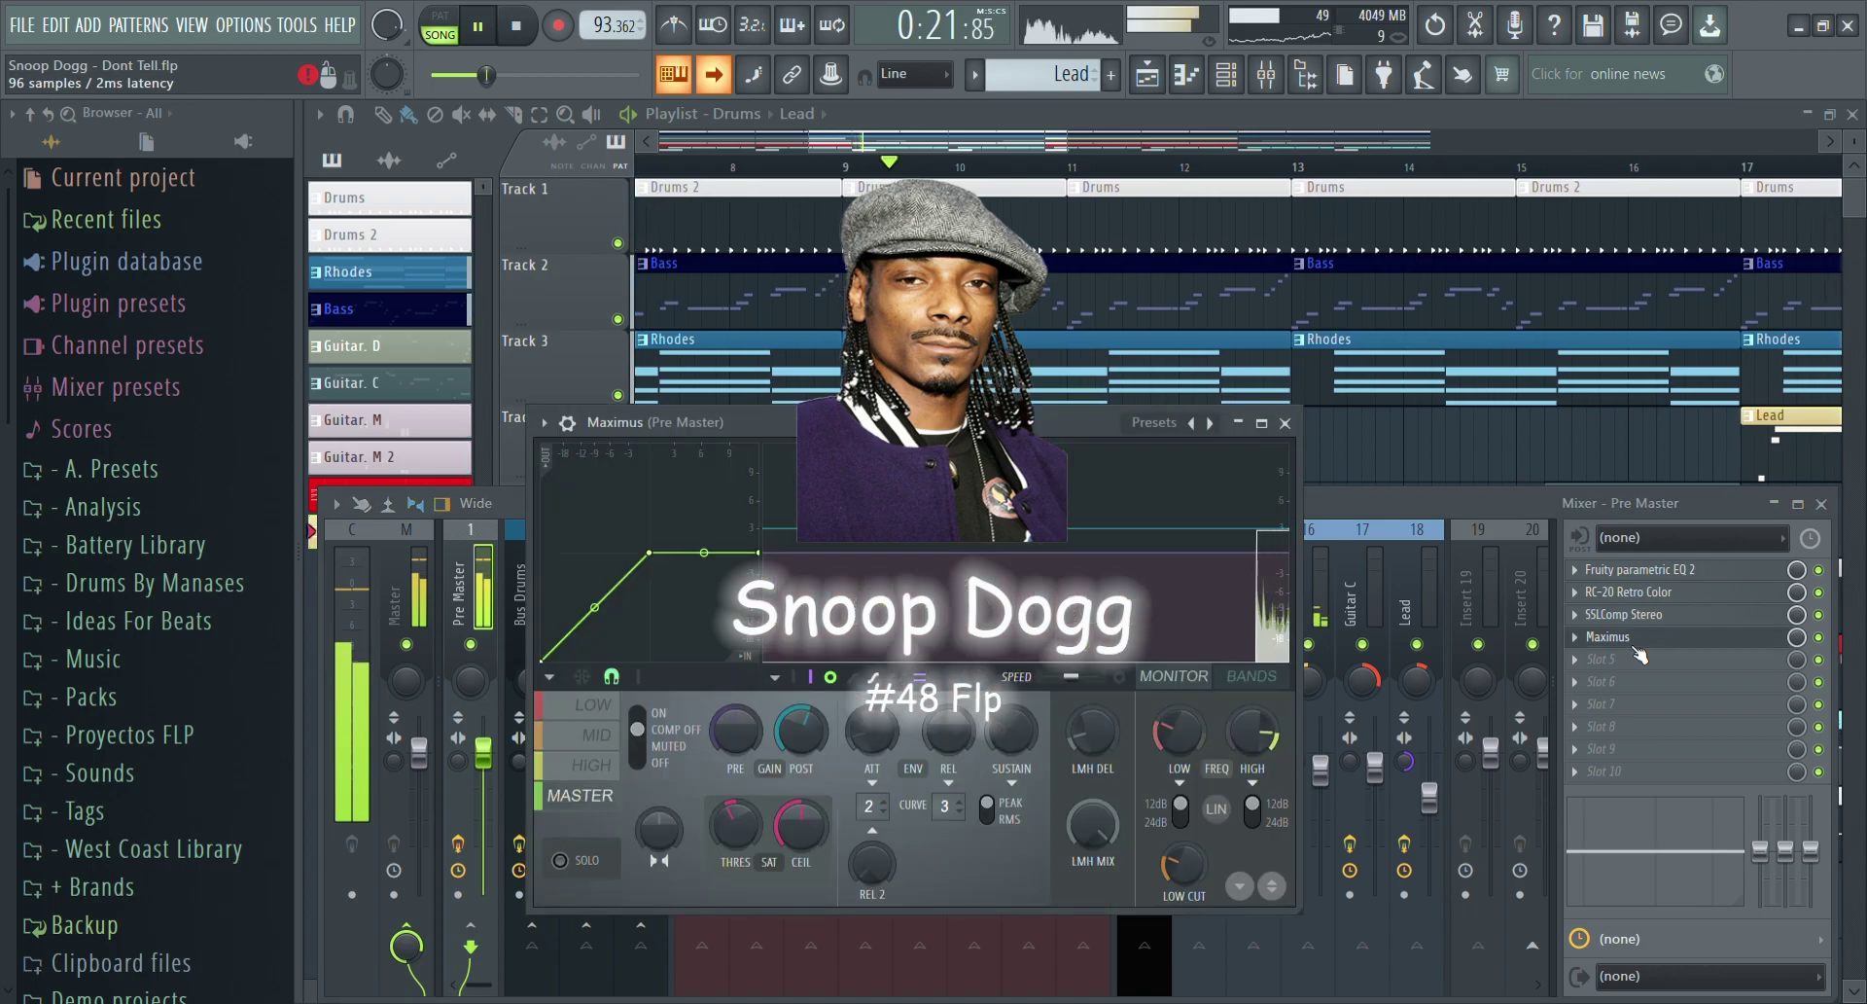
pyautogui.click(1286, 425)
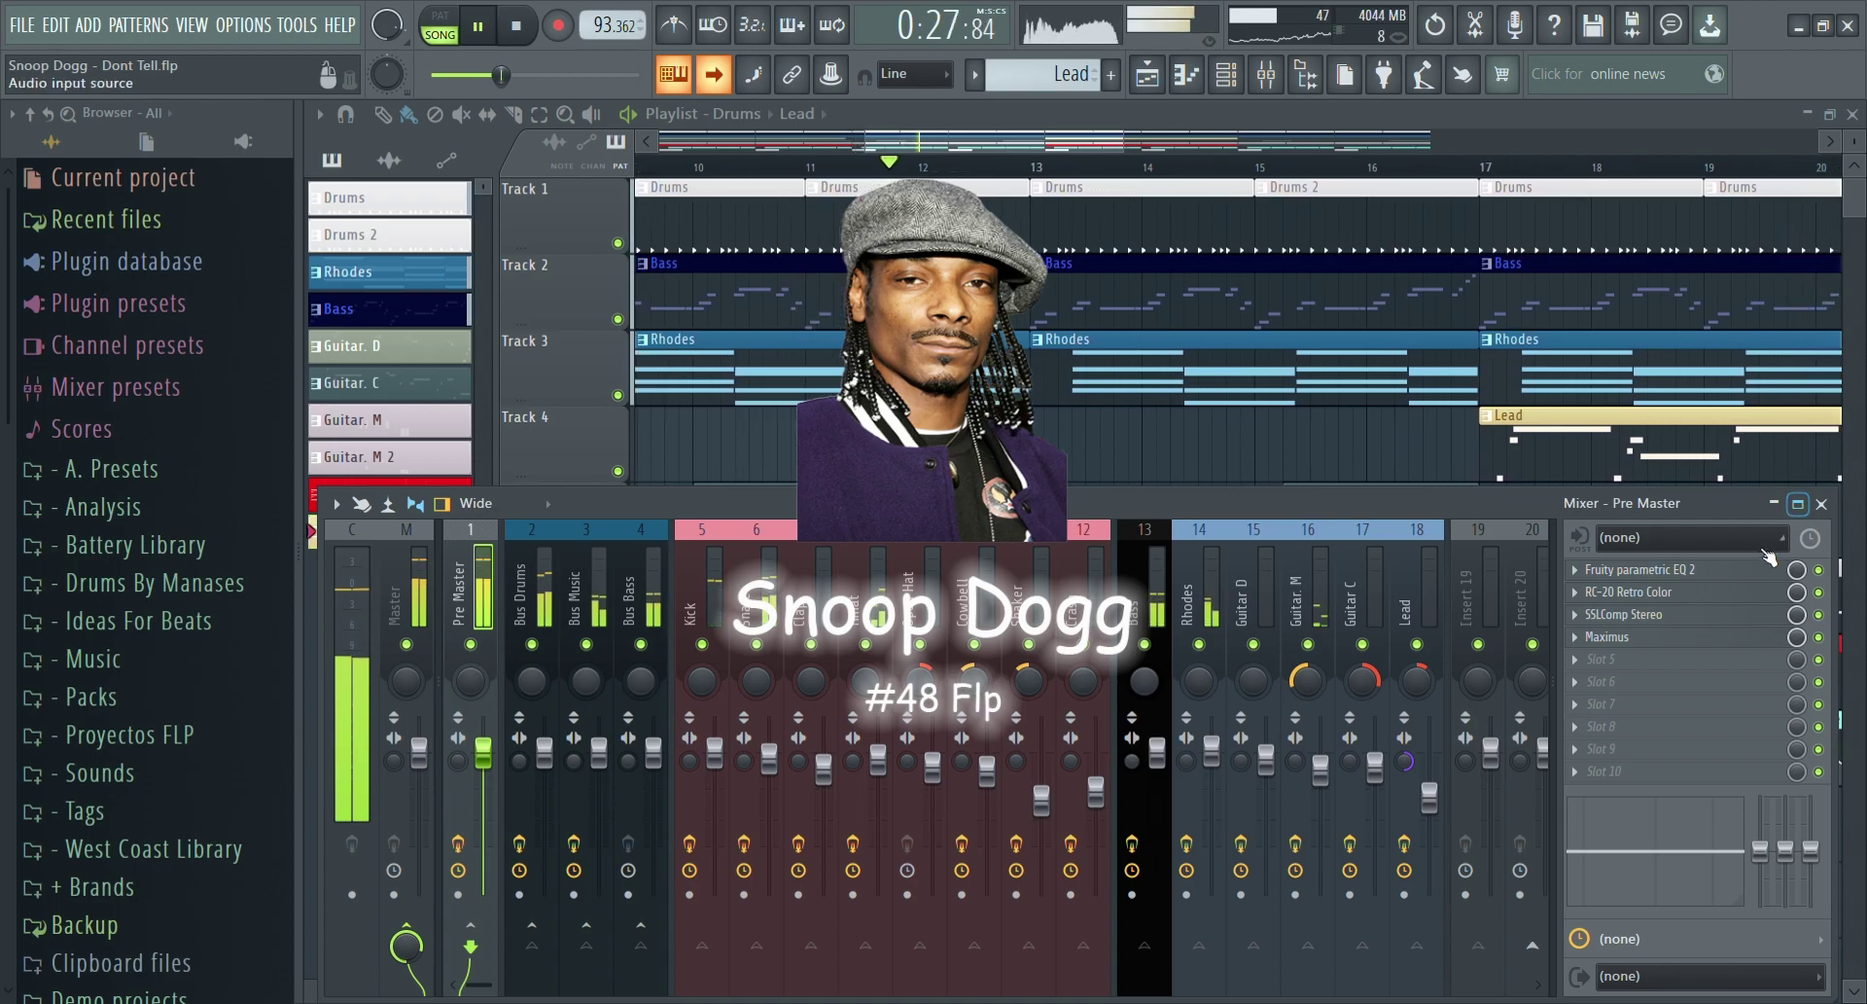
pyautogui.click(1823, 504)
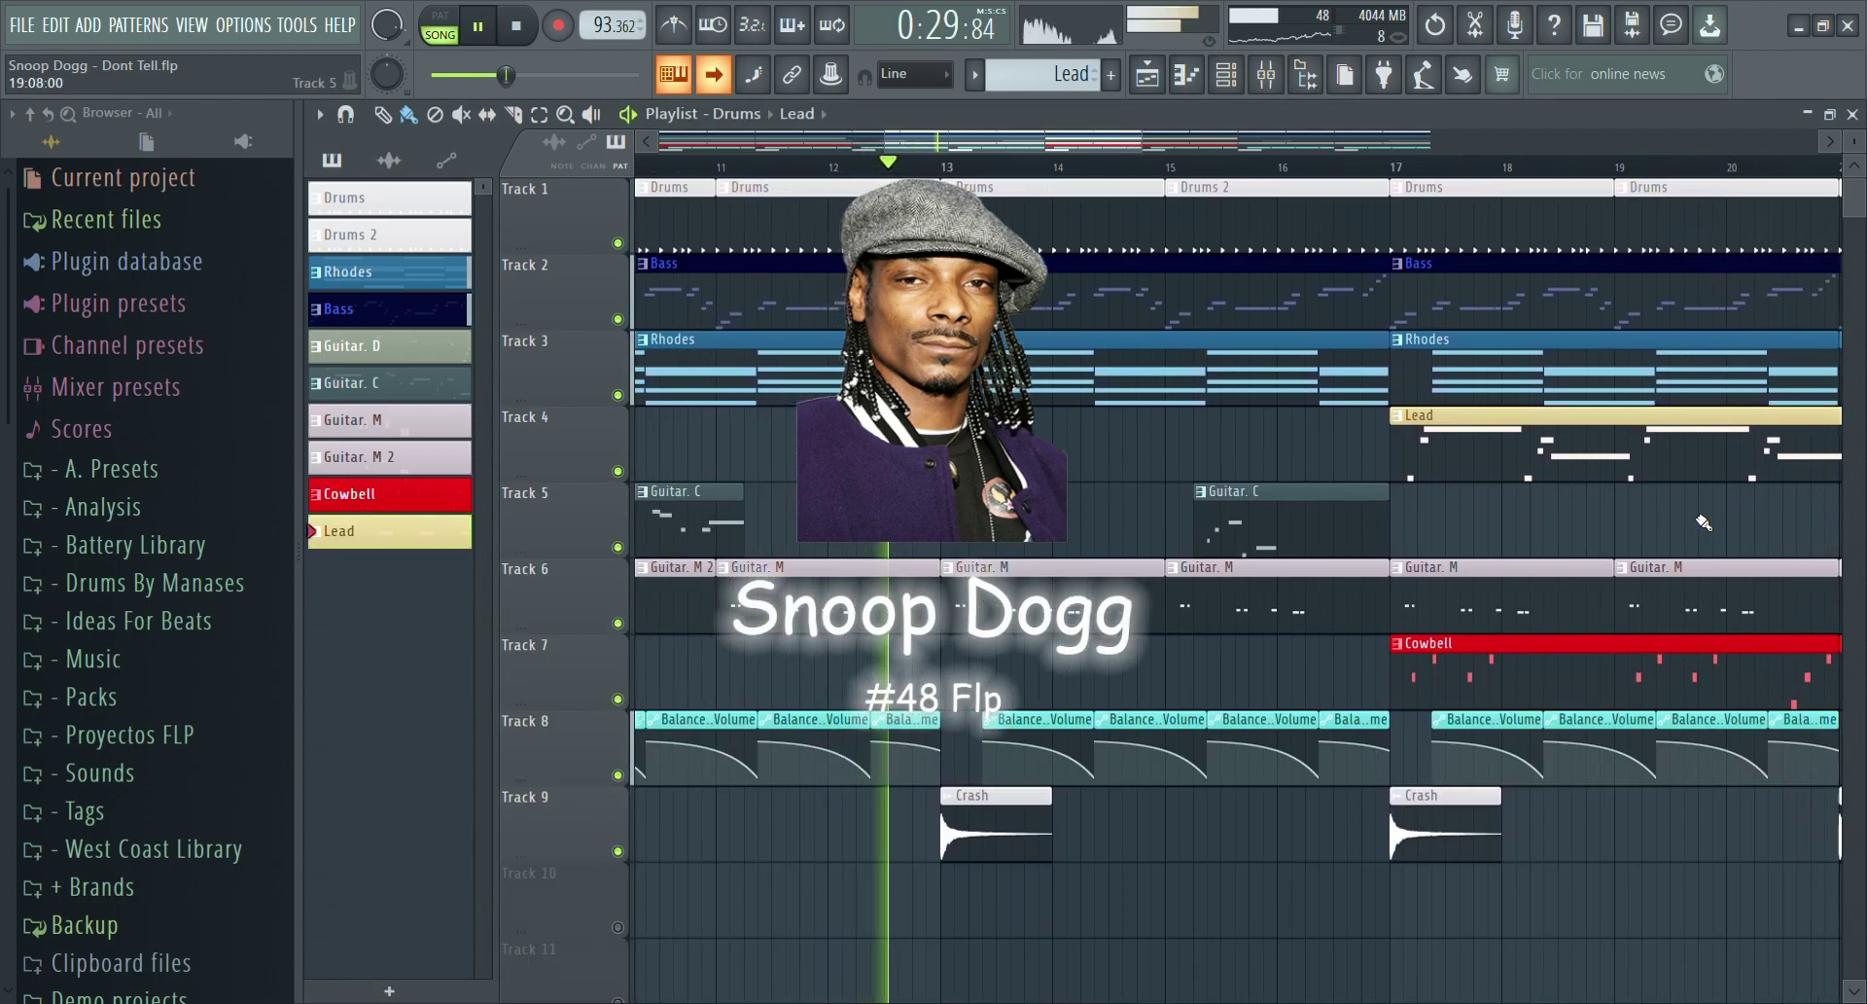